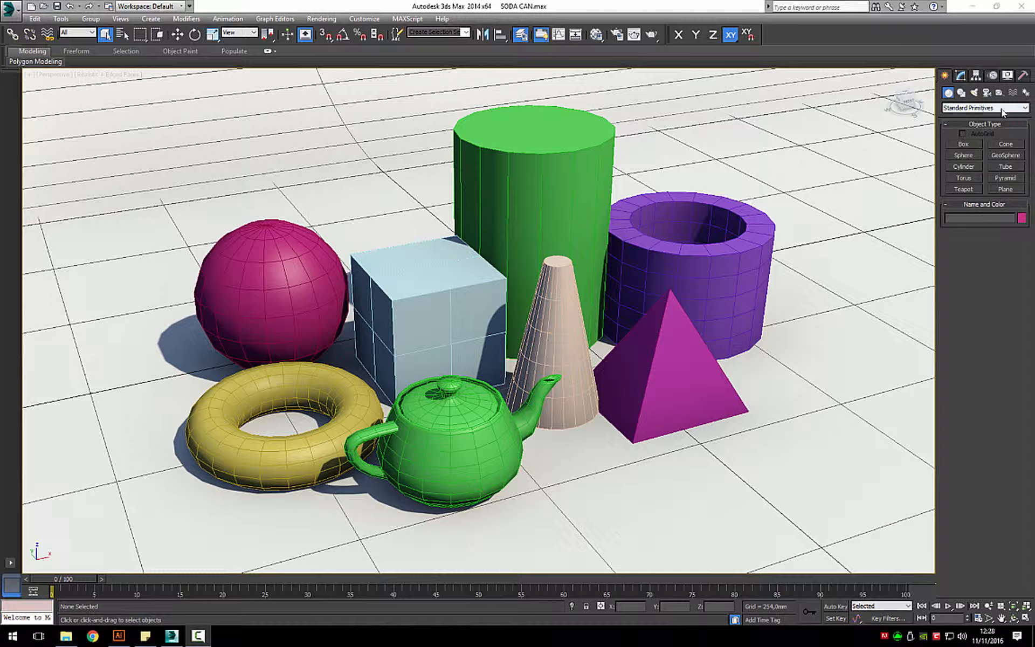
- Select the sphere, the box and the tall cylinder one after another to view each primitive
left_click(299, 262)
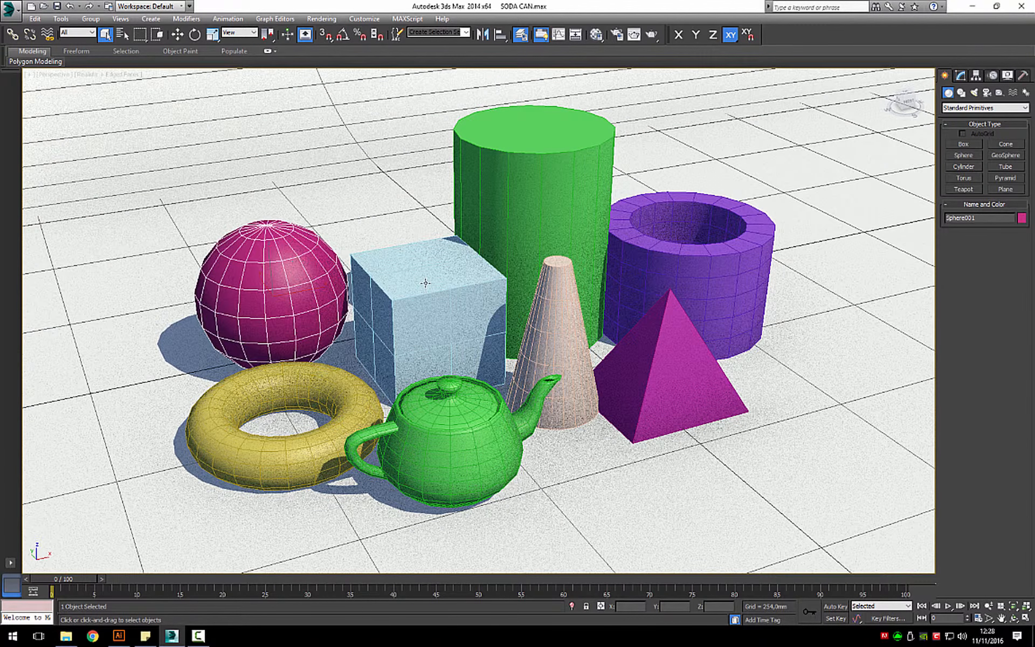
left_click(426, 283)
left_click(534, 210)
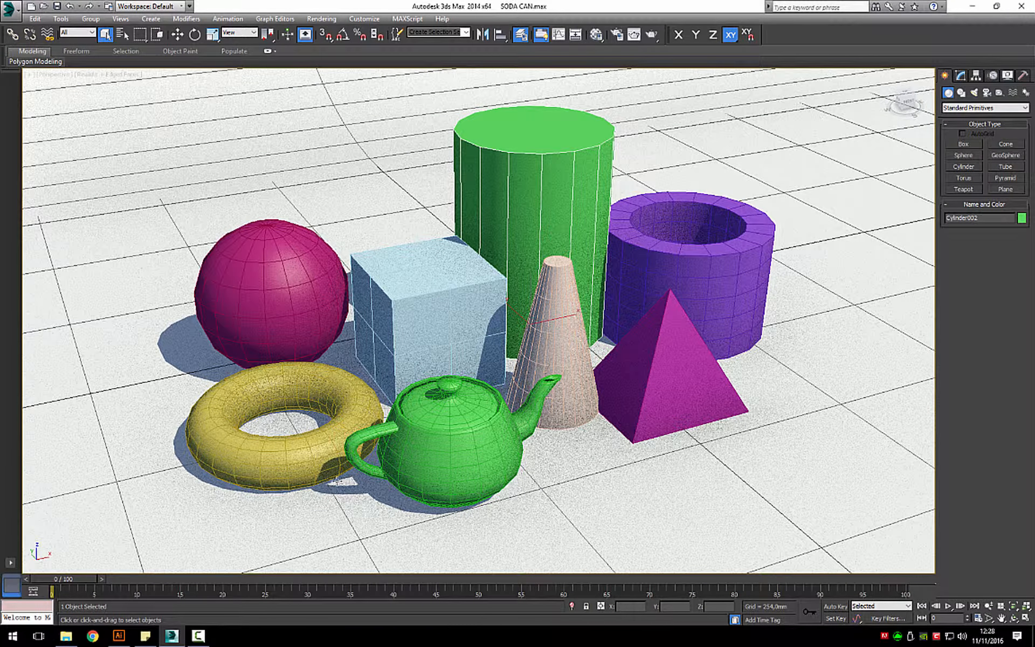
- Switch to Illustrator, view the available basic shape tools and choose the Rectangle tool
left_click(118, 635)
left_click(11, 150)
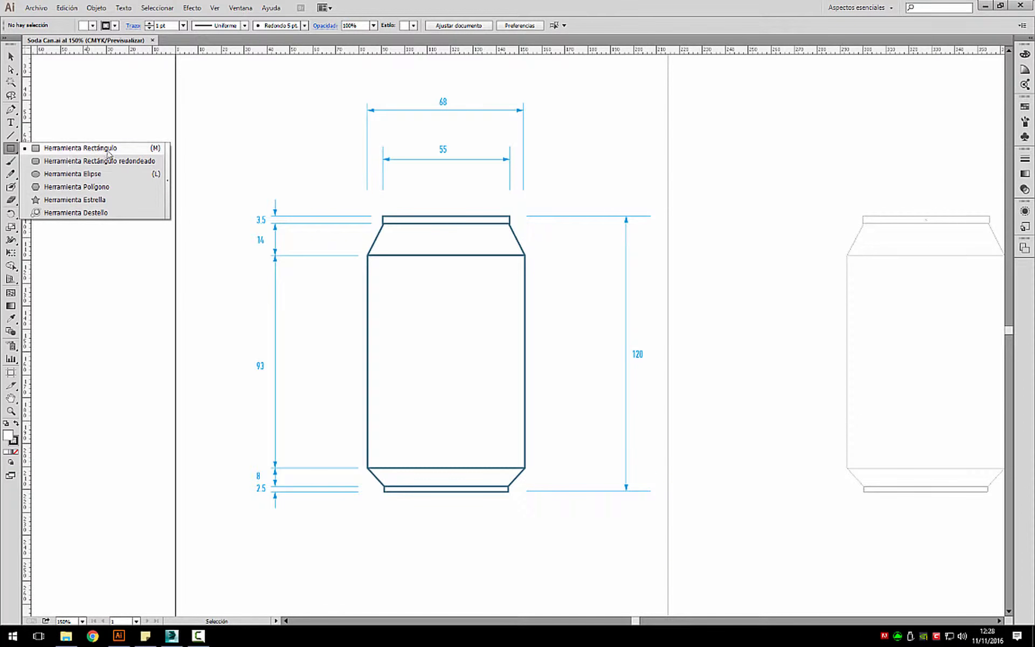
left_click(90, 148)
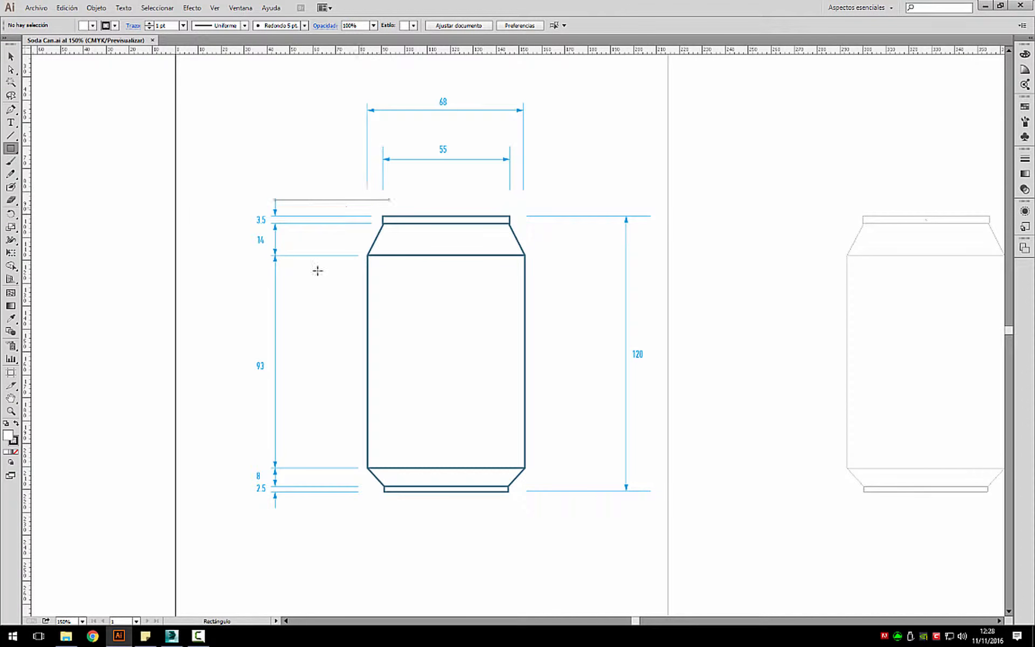
- Switch back to 3ds Max and turn off the teapot's handle and spout, keeping its body and lid
left_click(172, 637)
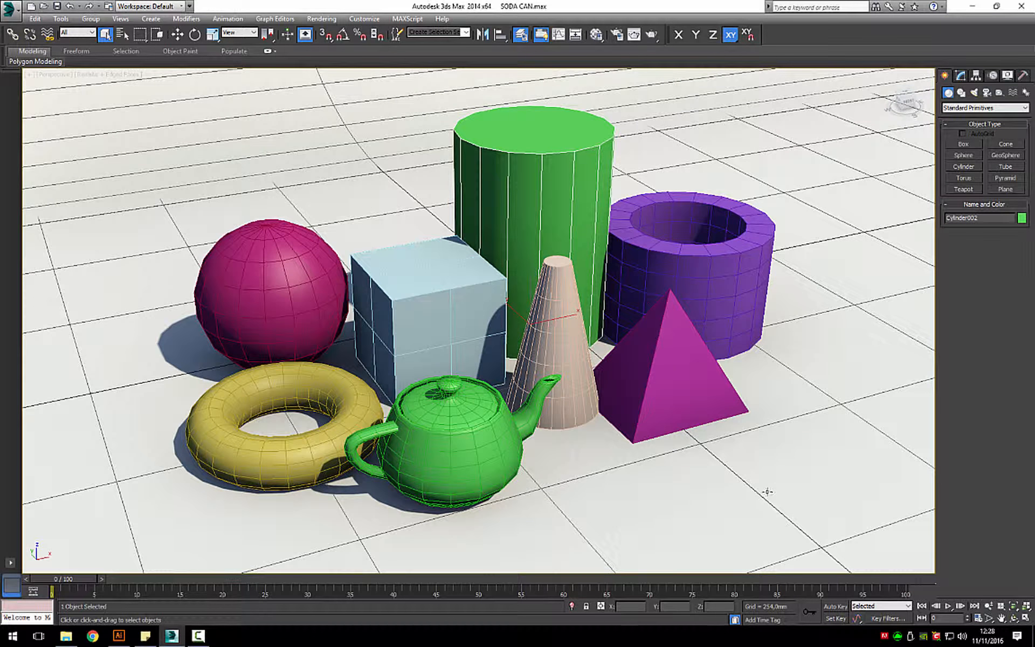
left_click(460, 439)
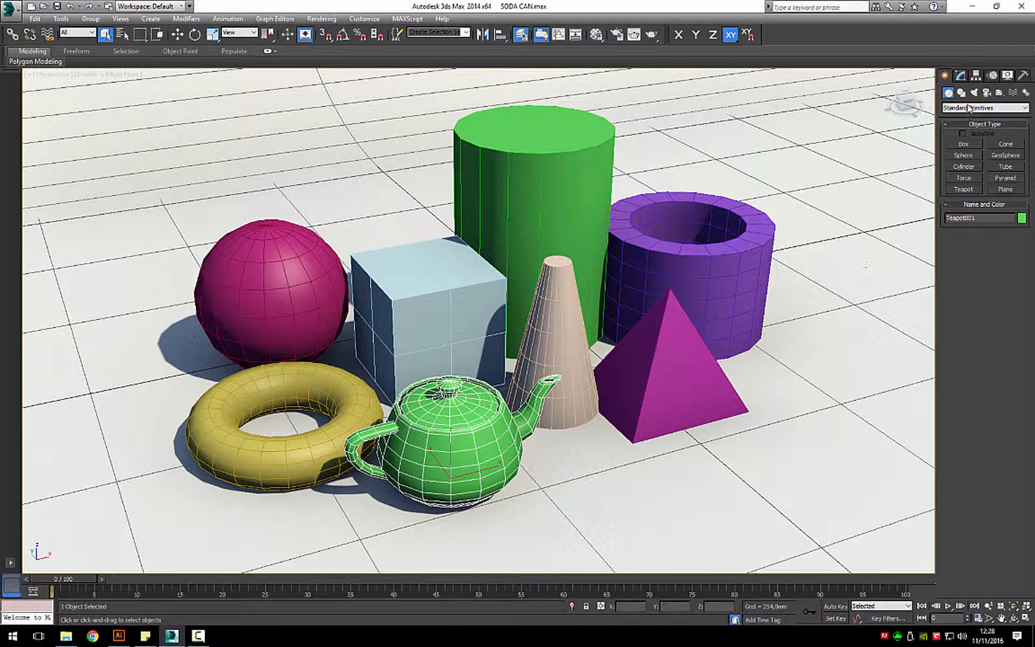
left_click(962, 76)
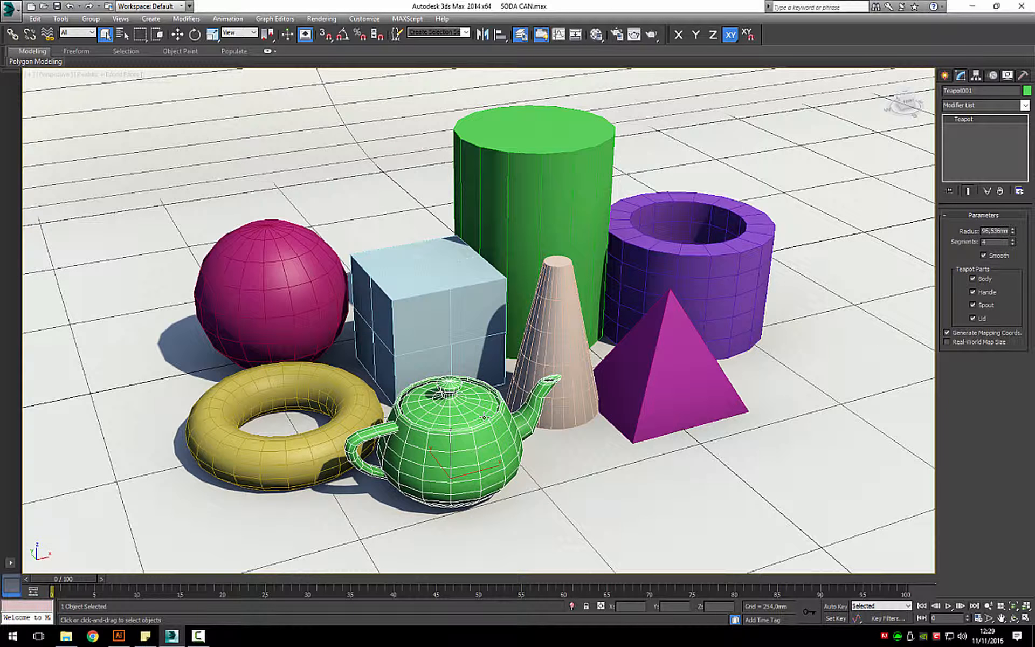
left_click(974, 293)
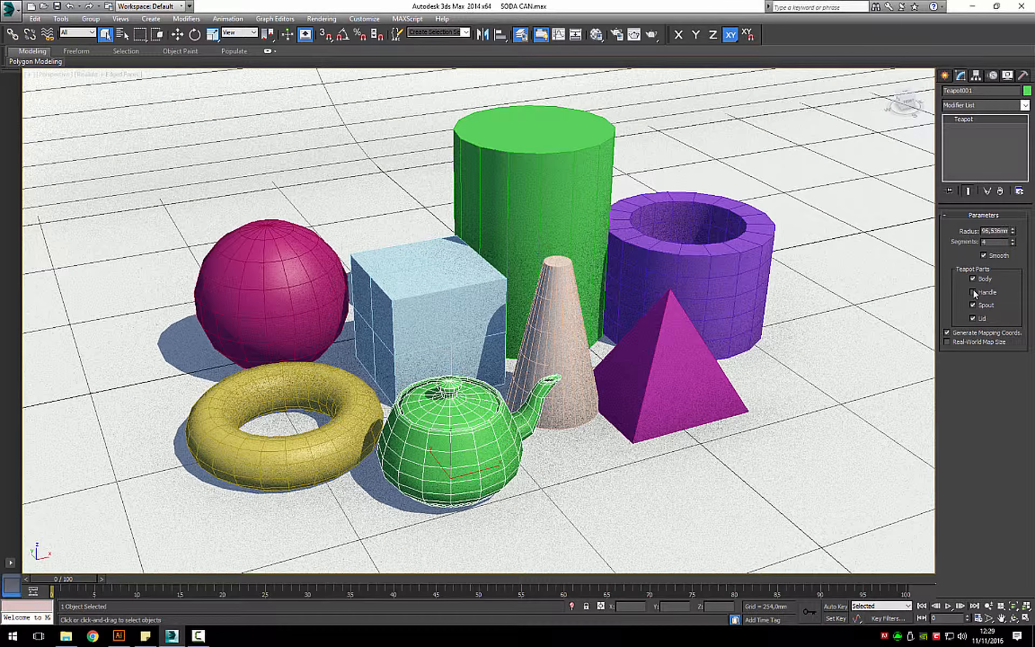
left_click(973, 318)
left_click(972, 319)
left_click(972, 306)
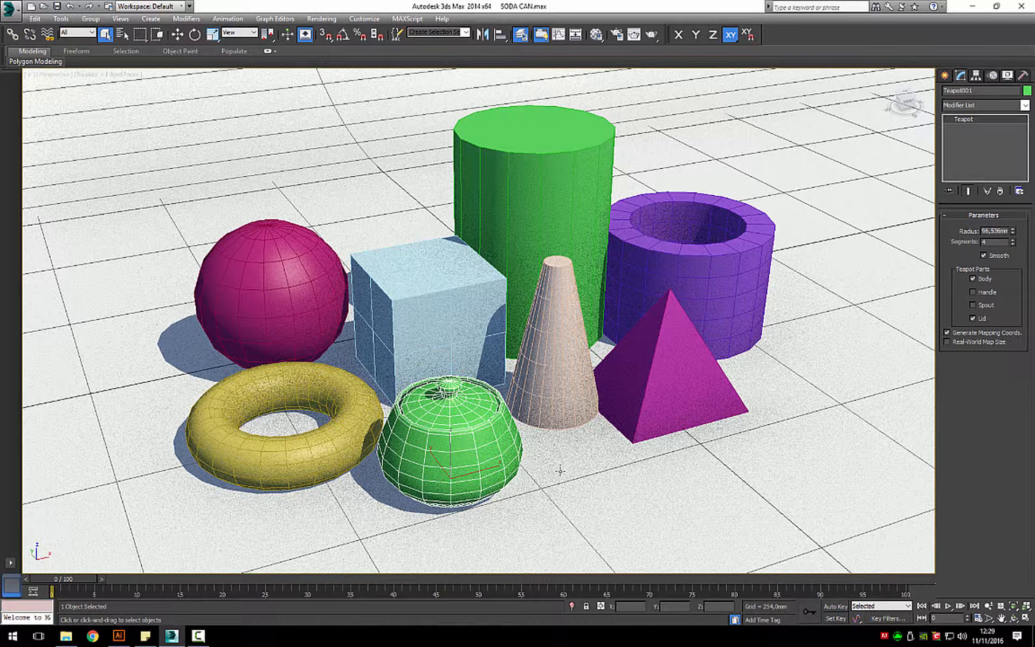
- Set the light blue box's length, width and height segments to 3
middle_click_drag(551, 455, 707, 372, "alt")
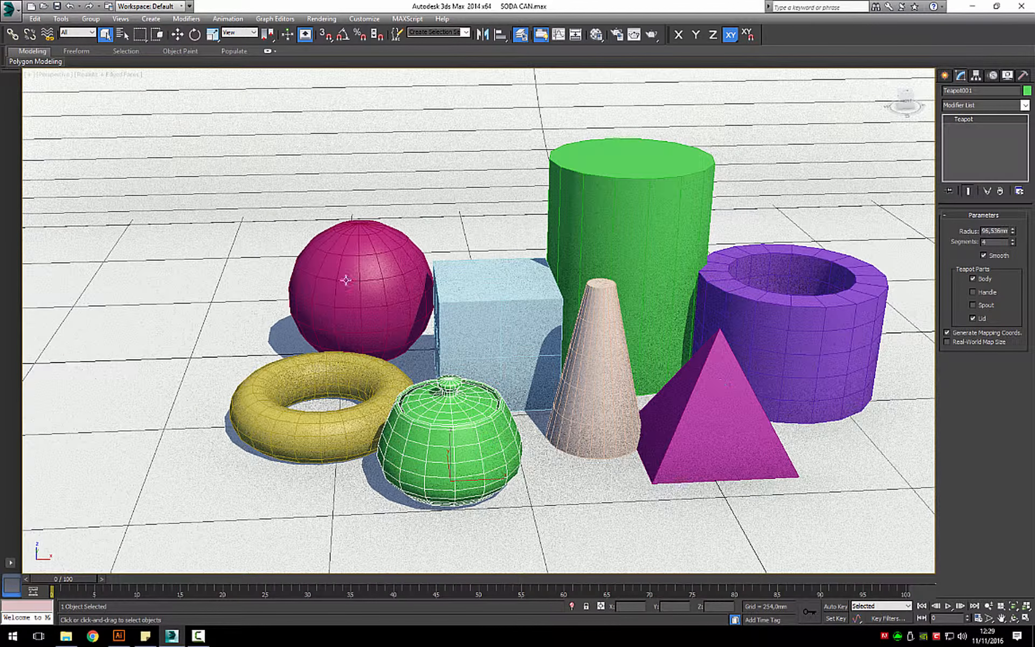
left_click(466, 324)
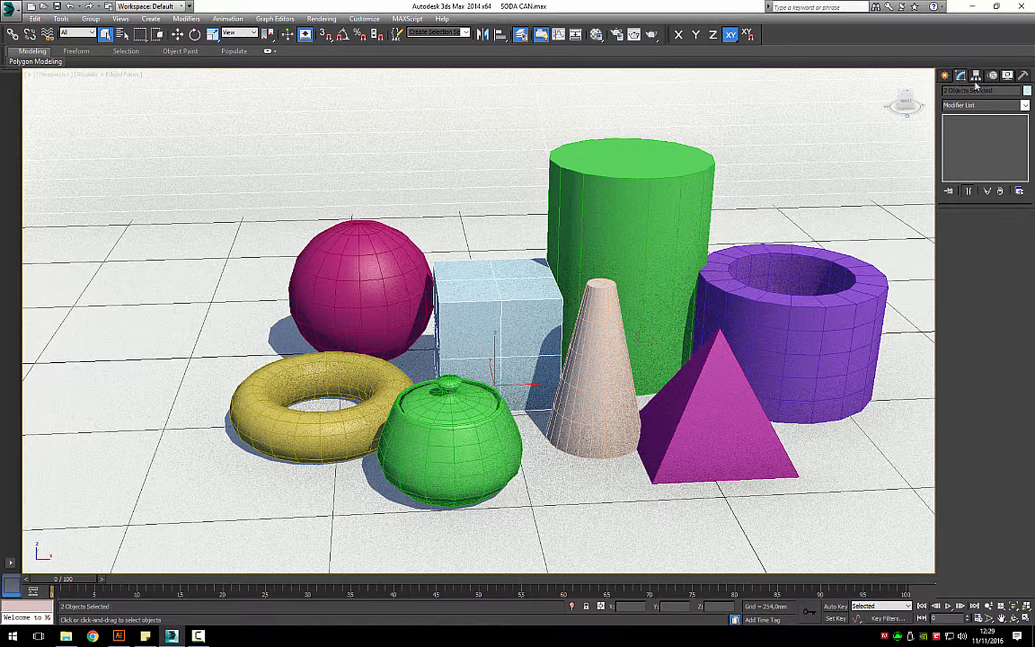
left_click(501, 307)
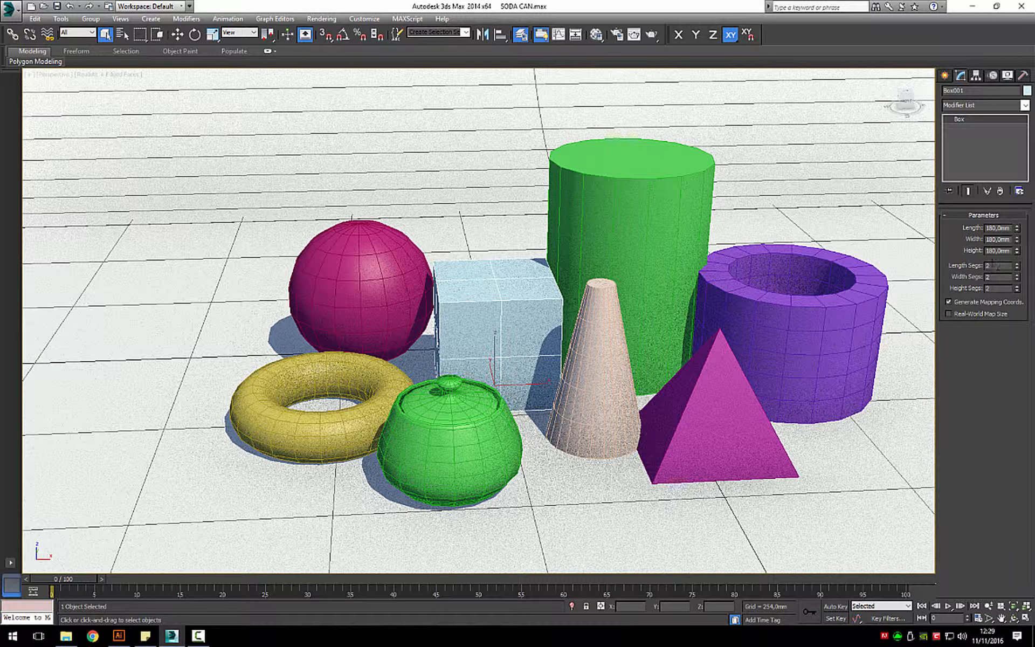
left_click(1017, 264)
left_click(1017, 276)
left_click(1017, 287)
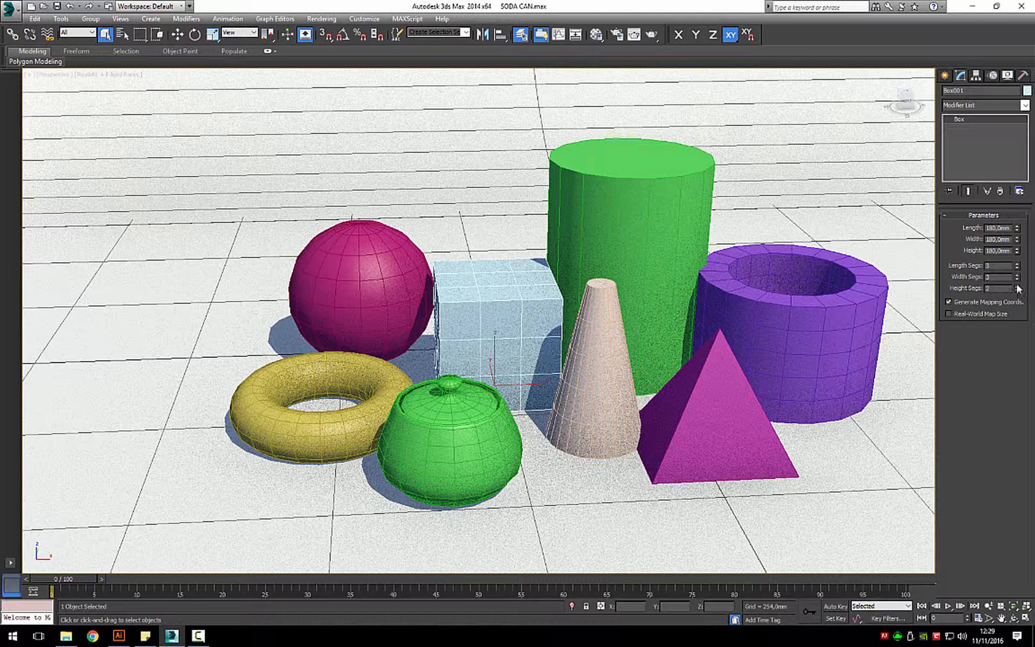
- Examine the parameters of the sphere, the torus, the tall cylinder and the box
left_click(339, 249)
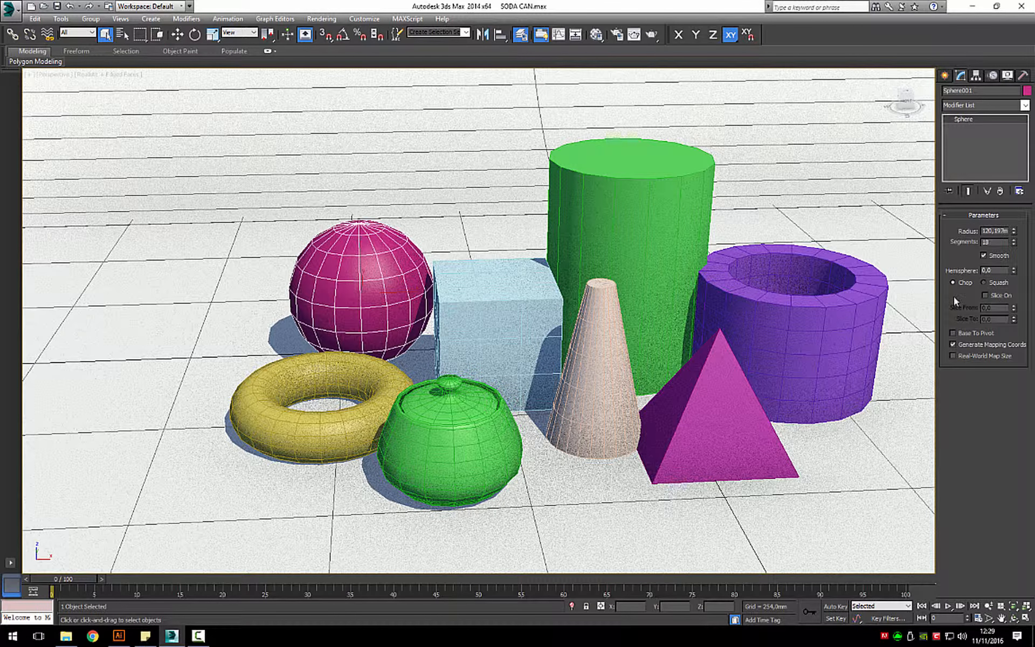
double_click(992, 230)
left_click(343, 424)
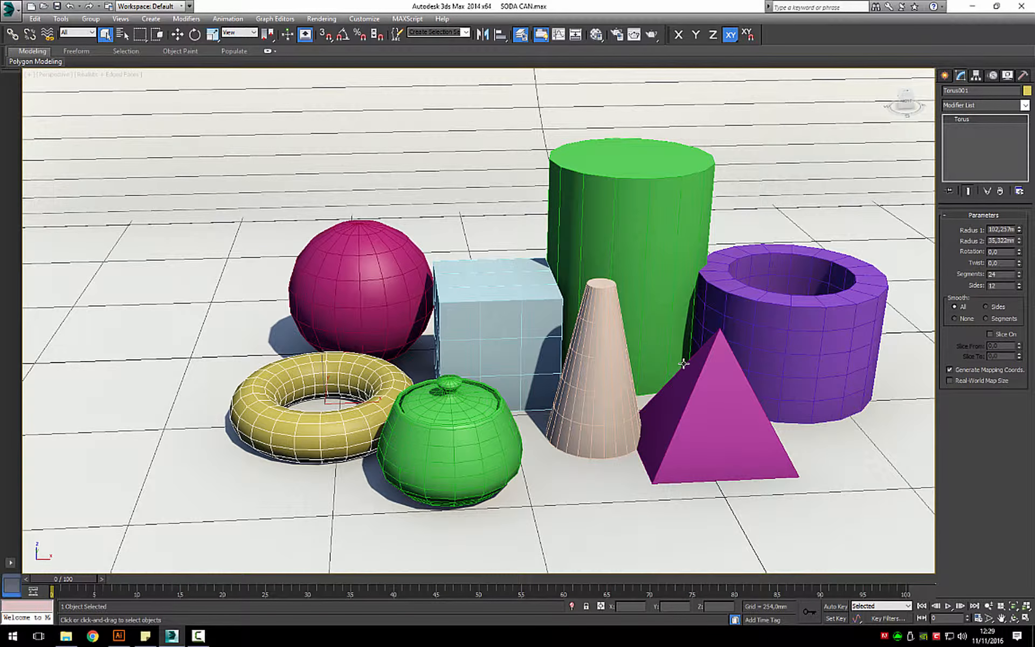
middle_click_drag(593, 279, 457, 289, "alt")
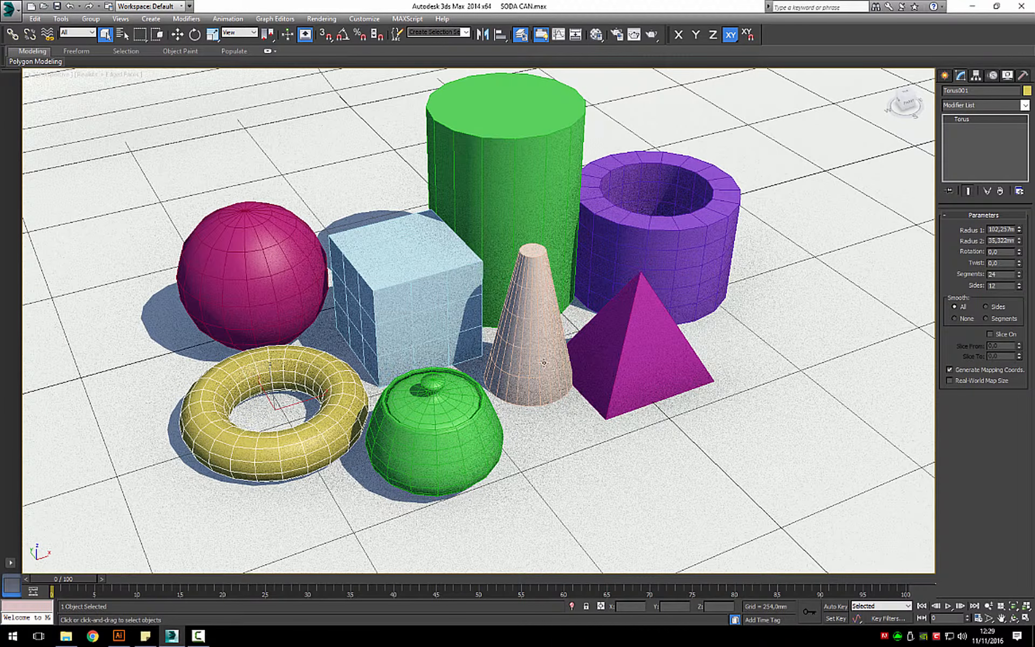
left_click(505, 166)
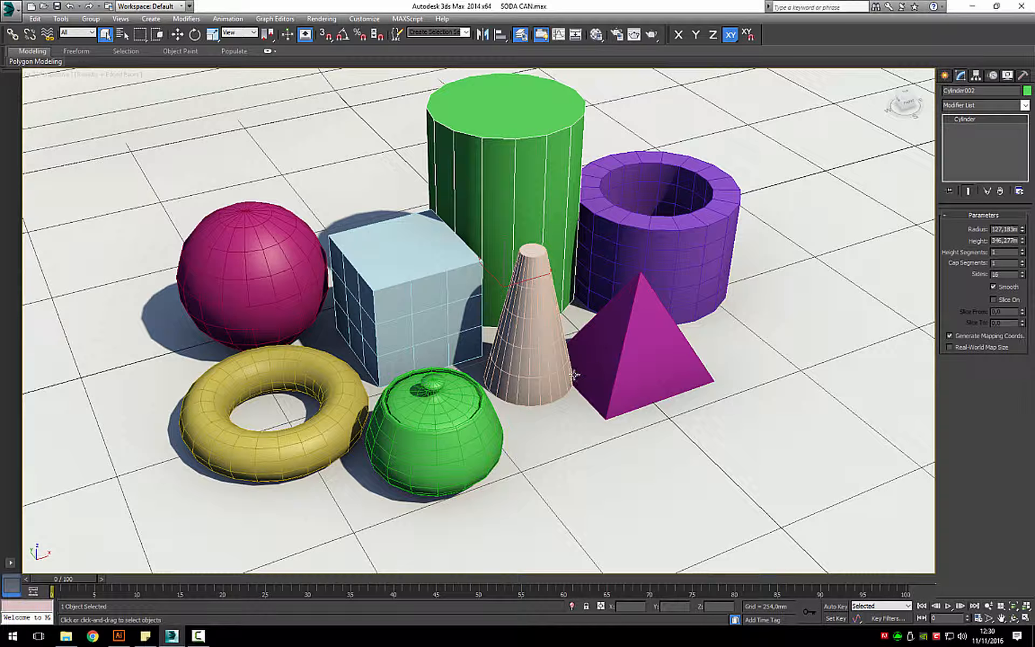
left_click(424, 286)
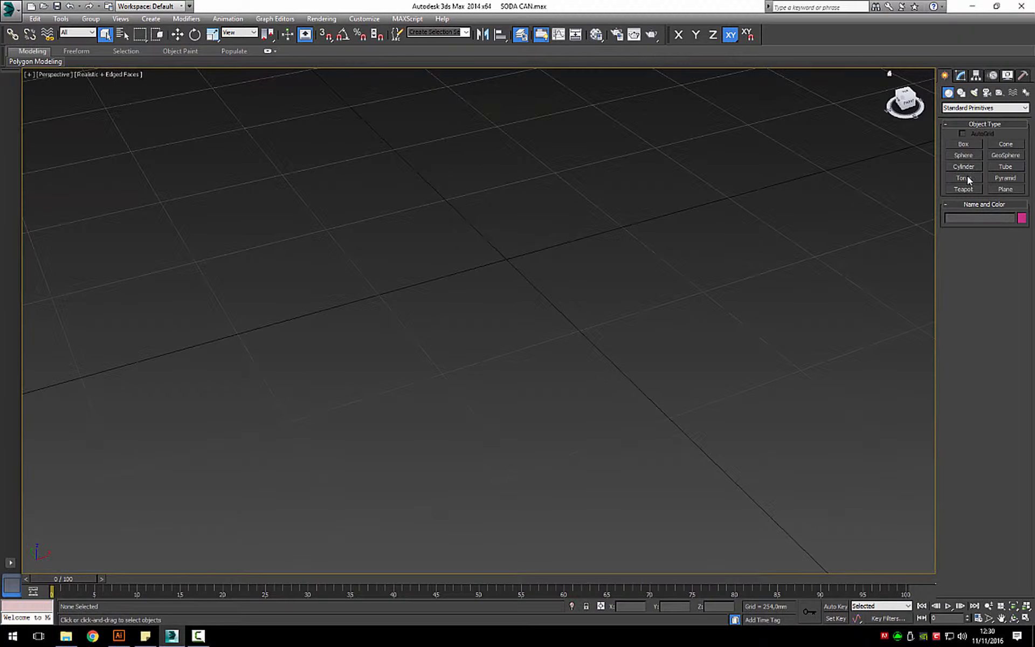
- Create a cylinder at the grid origin with a radius of about 163 mm and a height of about 342 mm
left_click(963, 167)
left_click(507, 260)
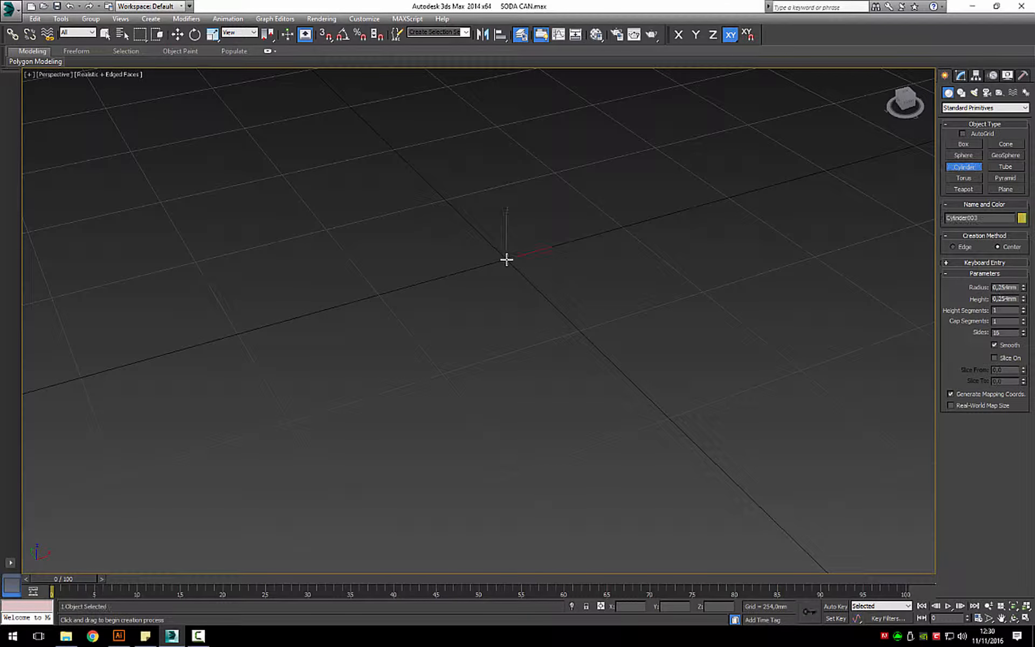
left_click_drag(507, 259, 596, 245)
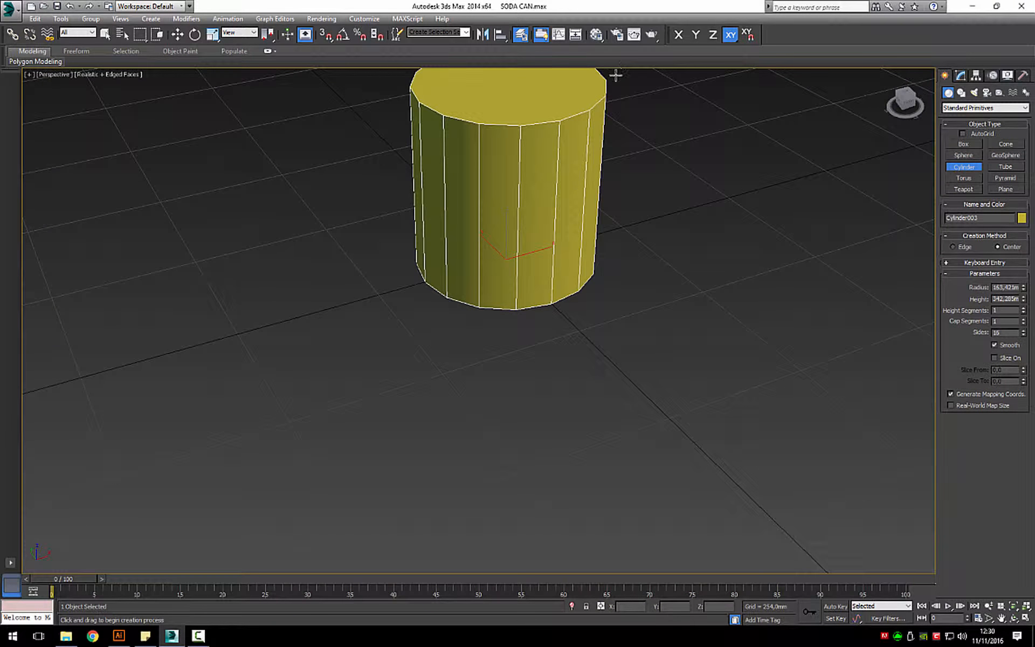
left_click(616, 74)
middle_click_drag(527, 230, 481, 365)
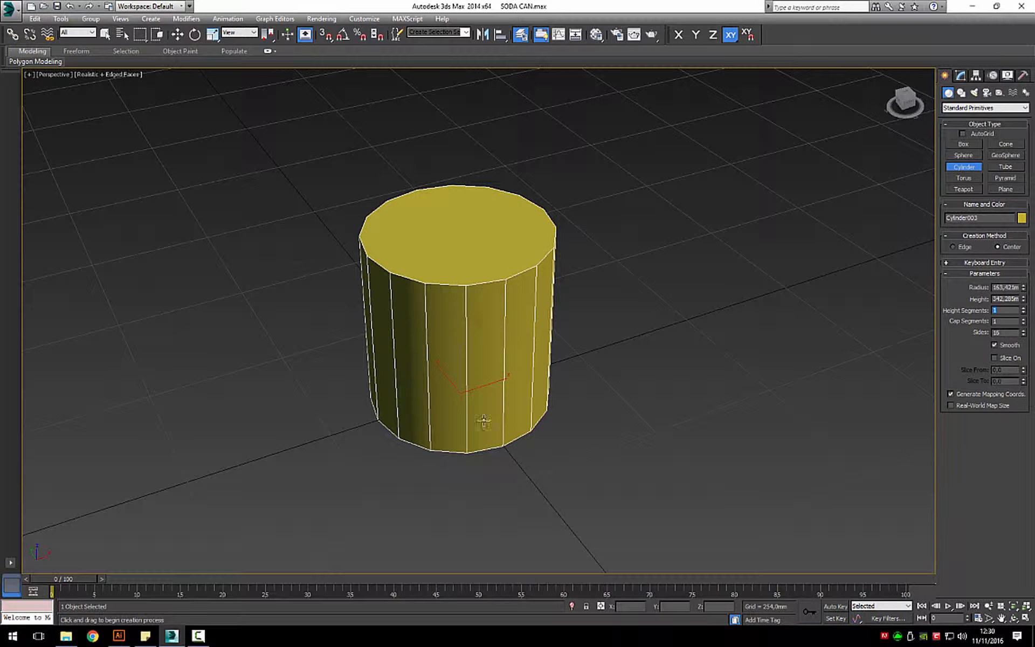
- Switch to Illustrator and draw a rectangle about 70 by 120 mm over the light grey can outline
mouse_move(138, 632)
left_click(119, 636)
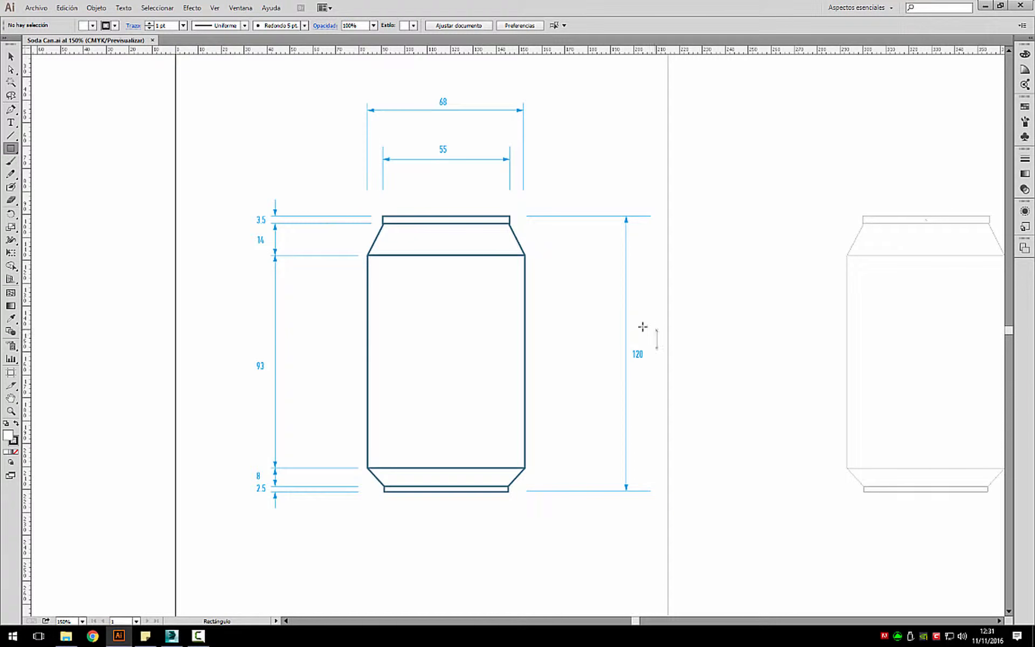
left_click(11, 56)
left_click_drag(711, 296, 257, 251)
left_click(10, 148)
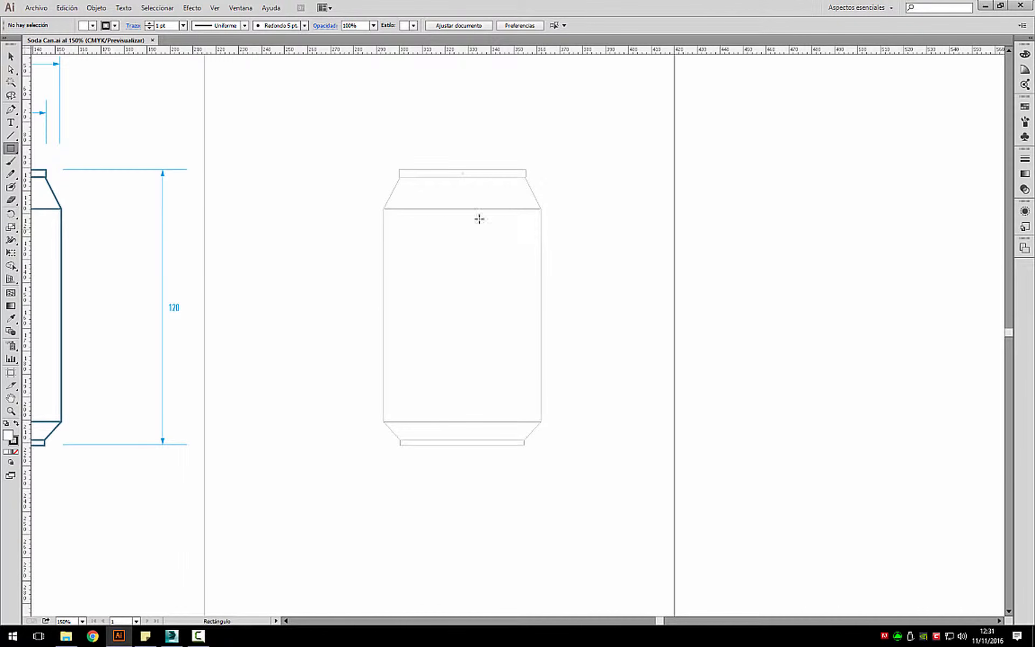
left_click_drag(381, 171, 536, 445)
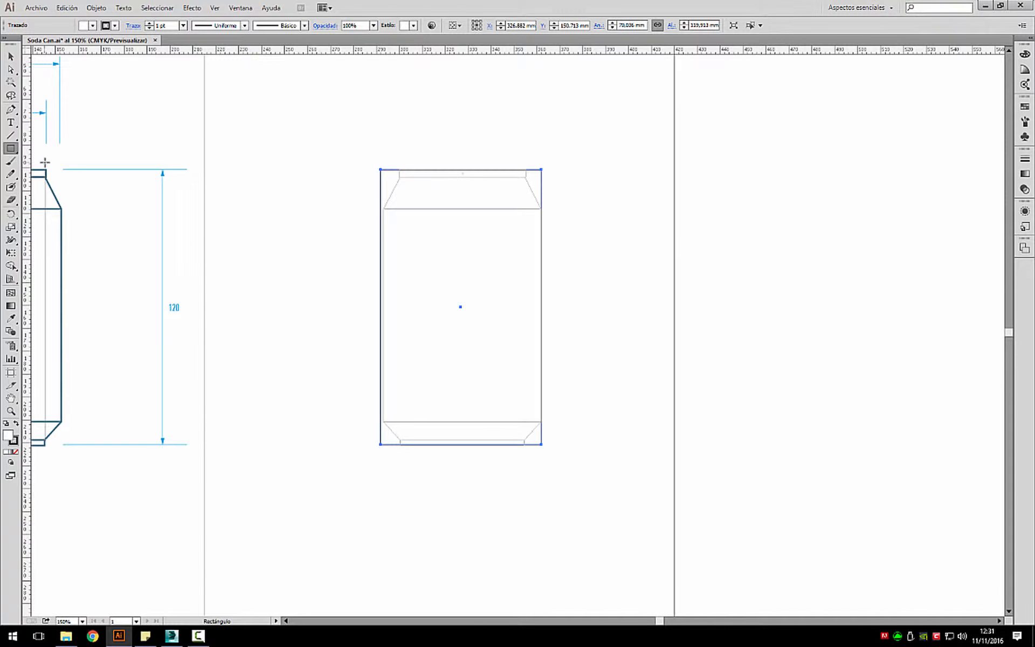
- Add two anchor points on the rectangle's right edge, level with the can's shoulder and neck lines
left_click(11, 413)
left_click_drag(337, 130, 575, 501)
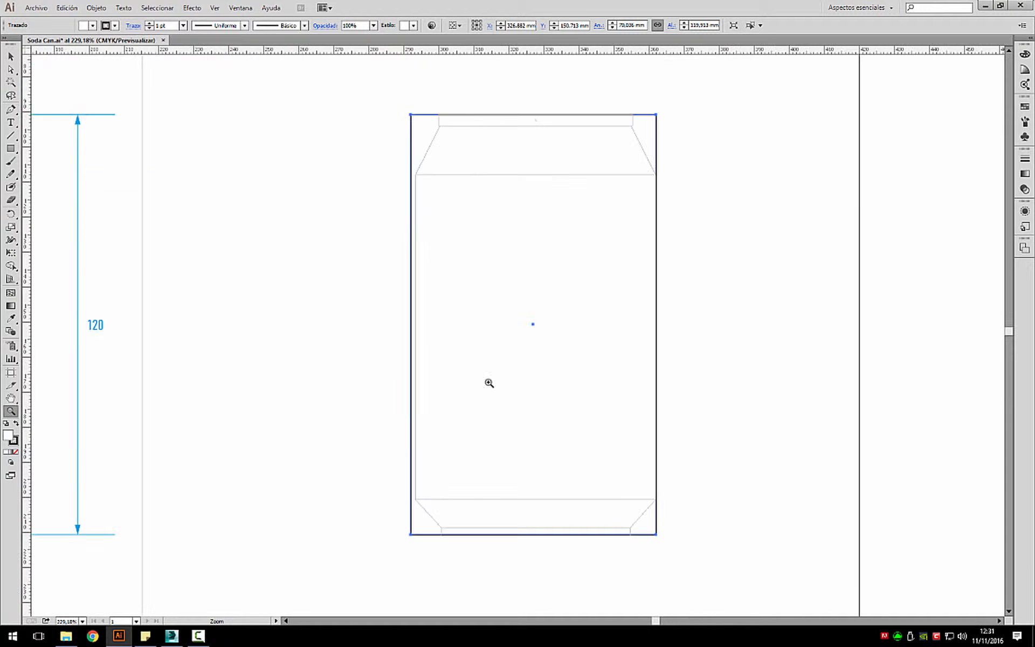
left_click(11, 110)
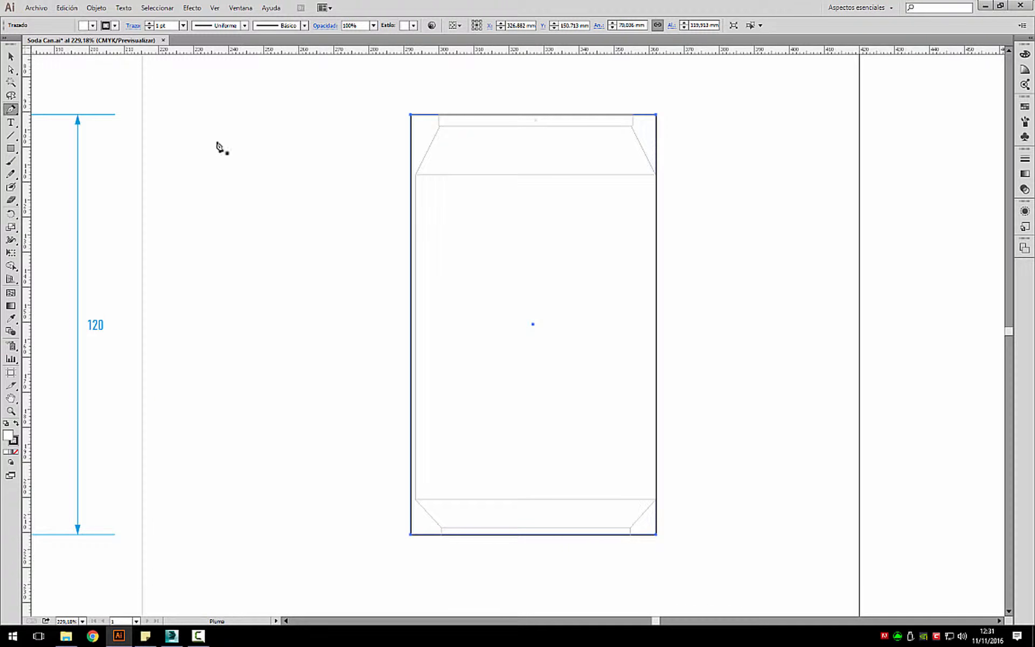
left_click(656, 173)
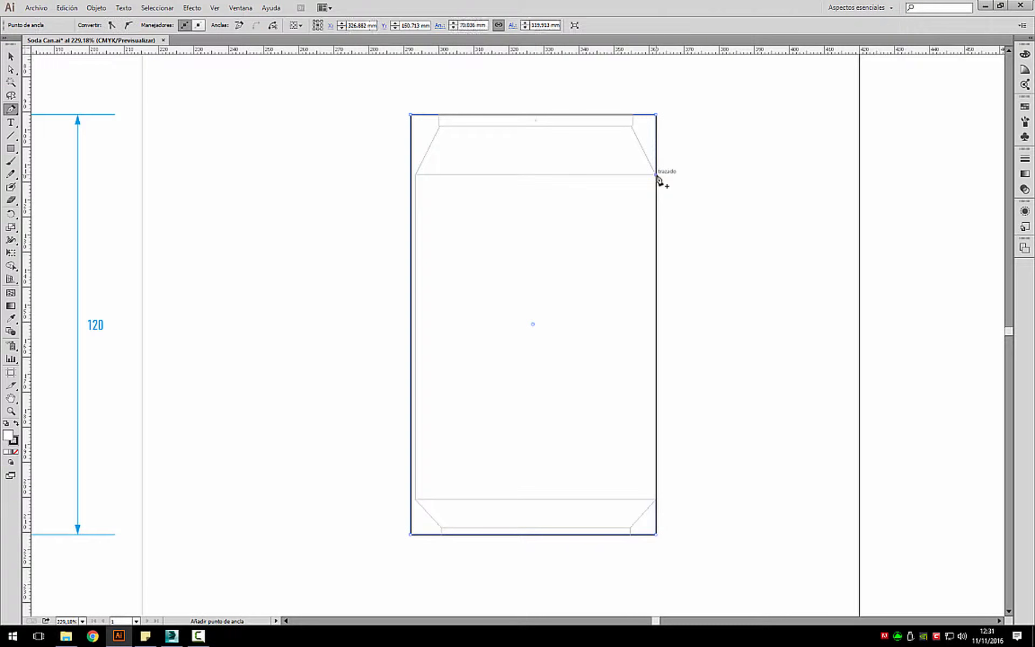
left_click(655, 125)
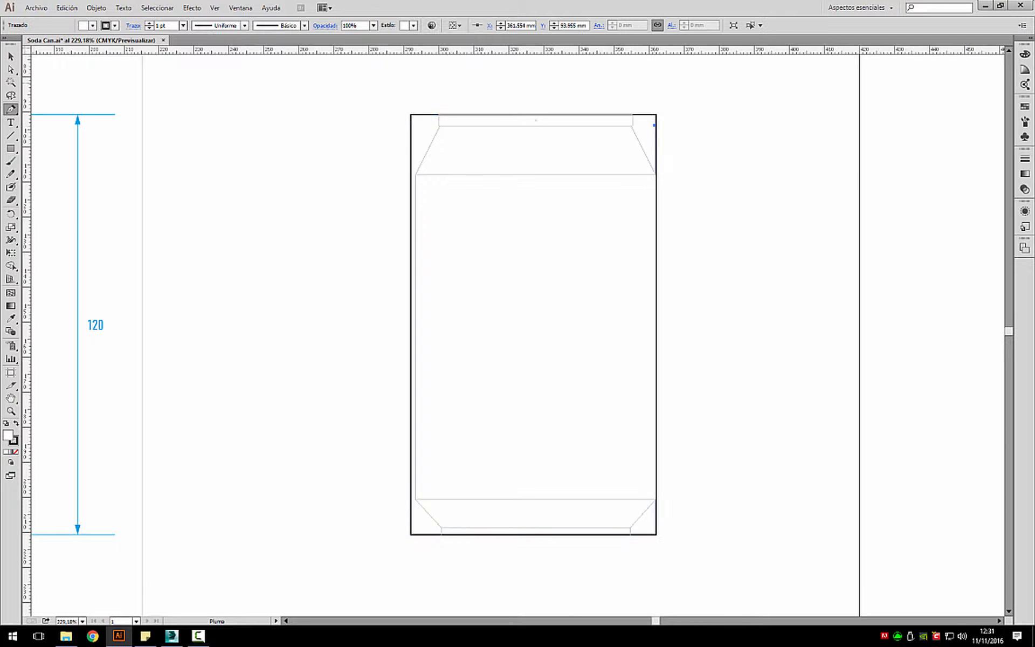
key("ctrl+z")
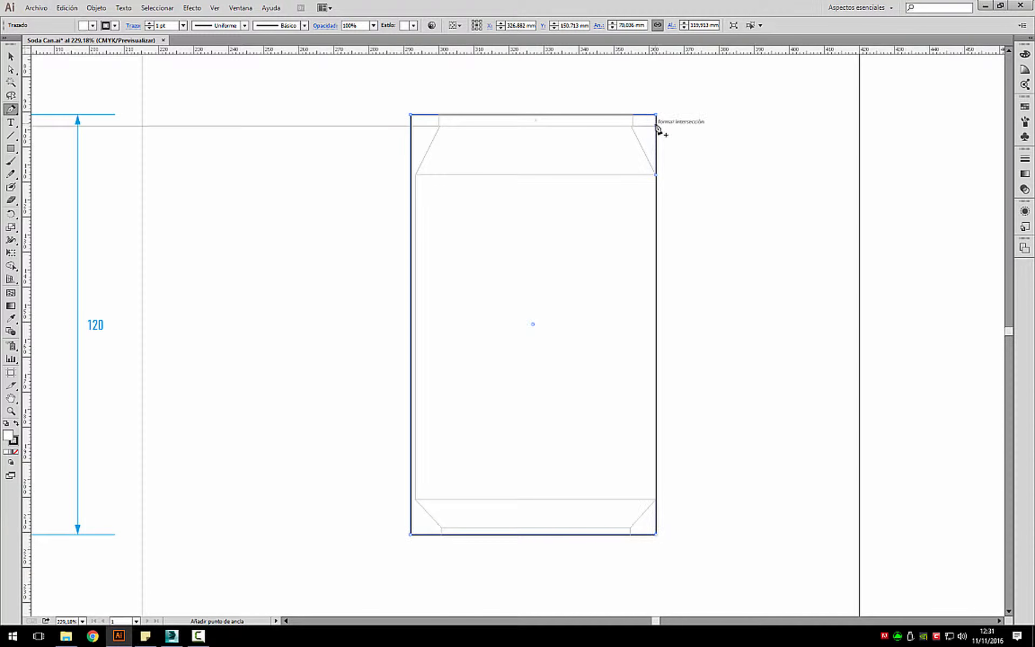
left_click(657, 126)
- Move the rectangle's upper right corner and the neck-level anchor point inward onto the can outline
left_click(11, 69)
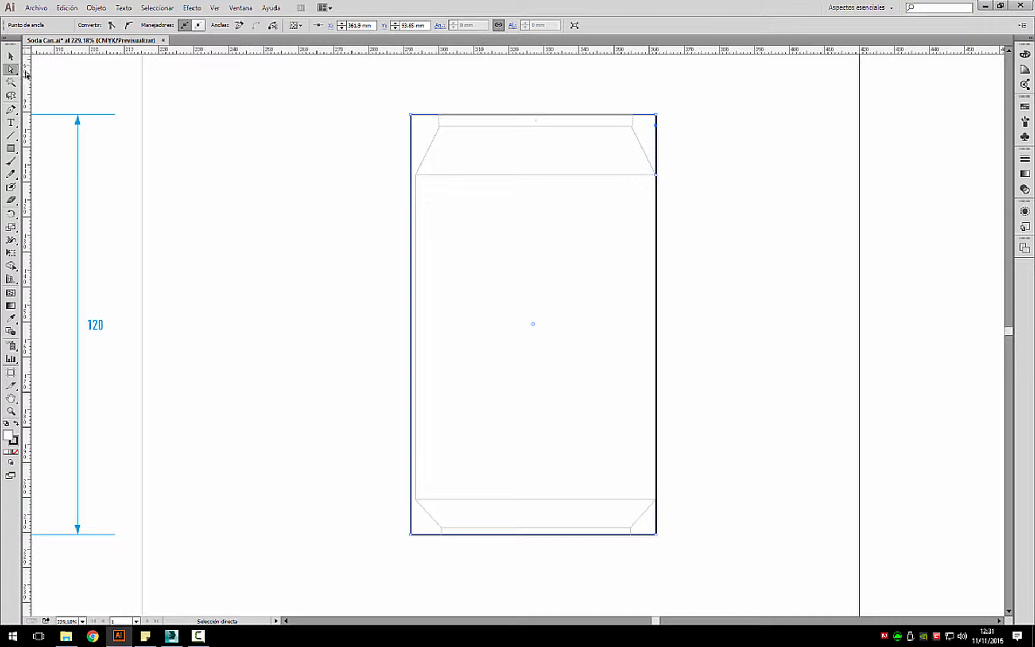
left_click(659, 122)
left_click_drag(657, 123, 632, 120)
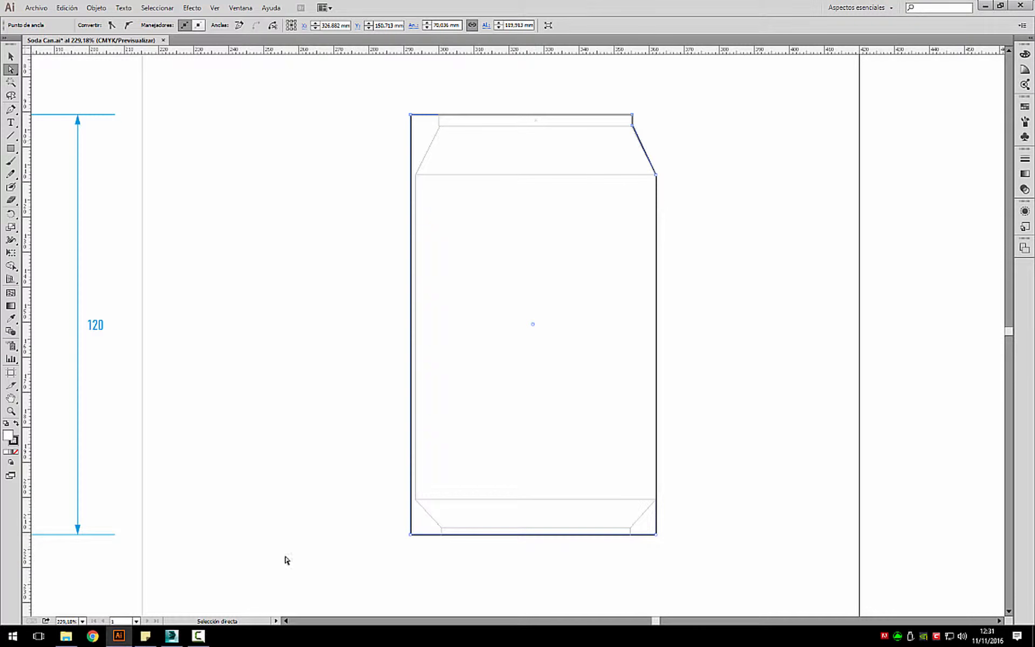
- Compare the cylinder in 3ds Max with the dimensioned can drawing in Illustrator
left_click(171, 636)
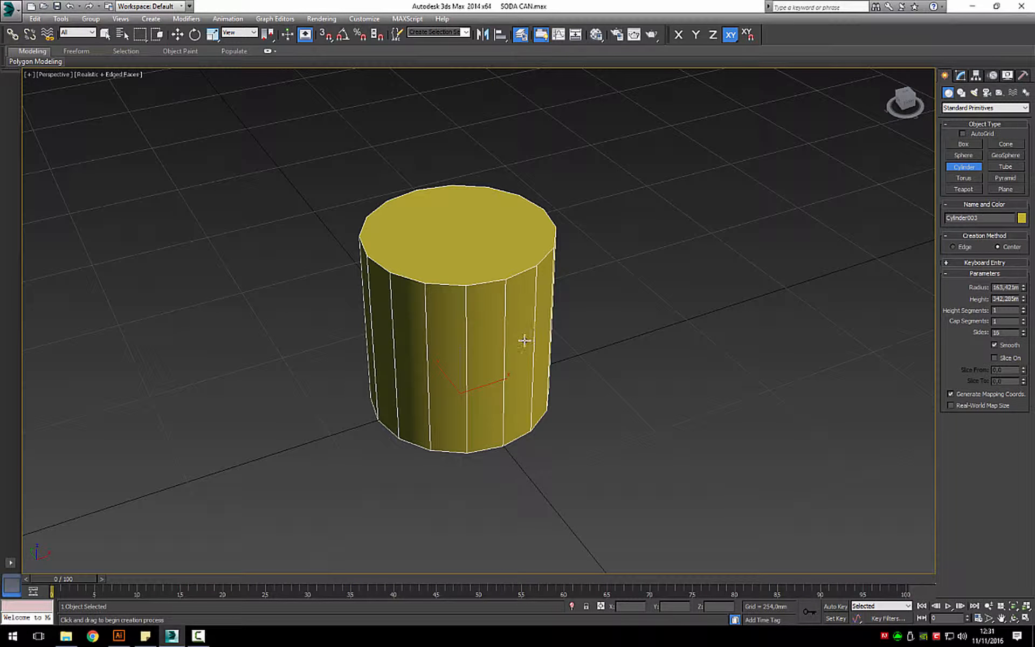
middle_click_drag(533, 331, 531, 321, "alt")
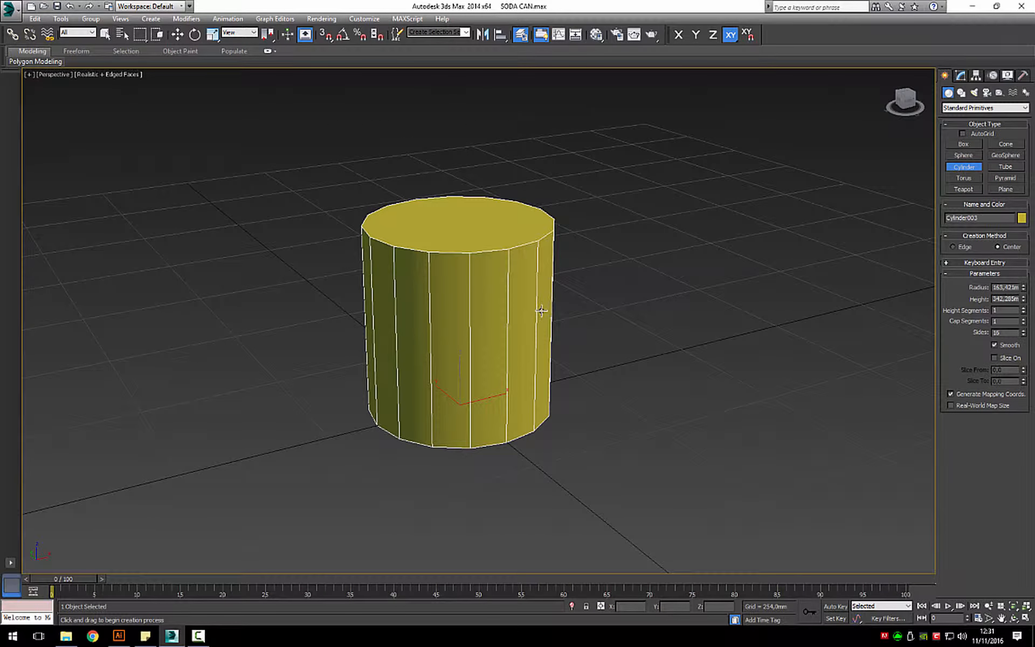
left_click(123, 636)
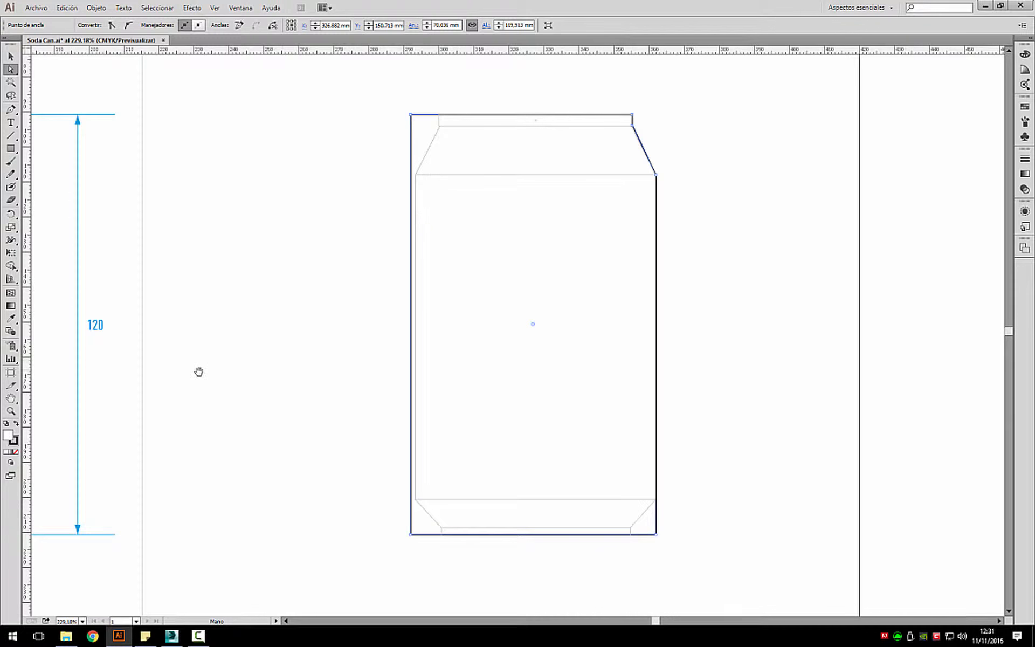
left_click_drag(199, 372, 782, 325)
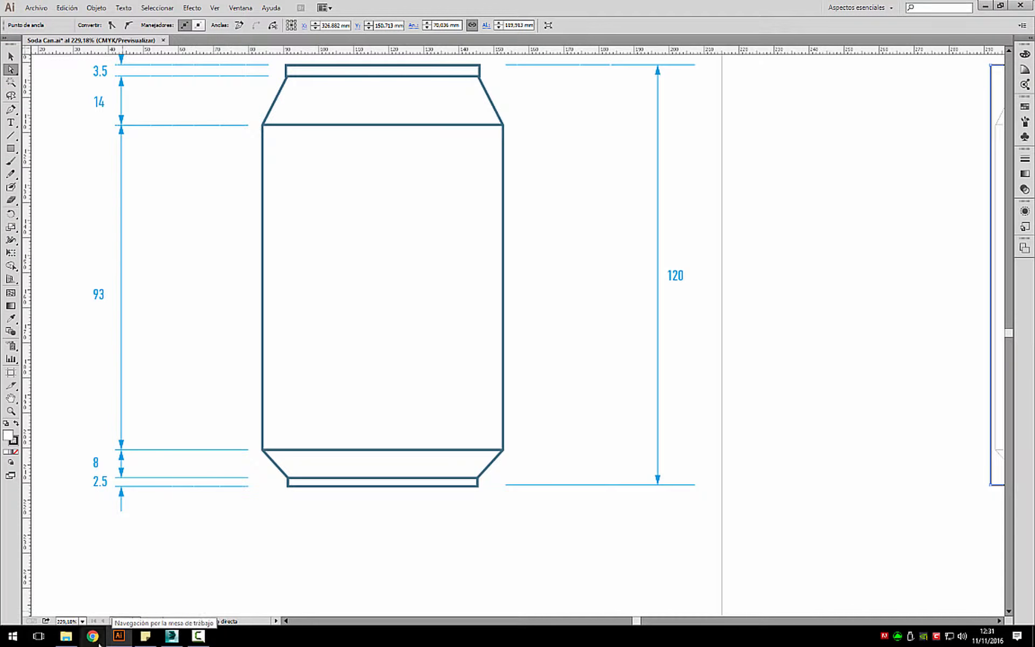
- Switch to 3ds Max and set the cylinder's height segments to 5
left_click(172, 637)
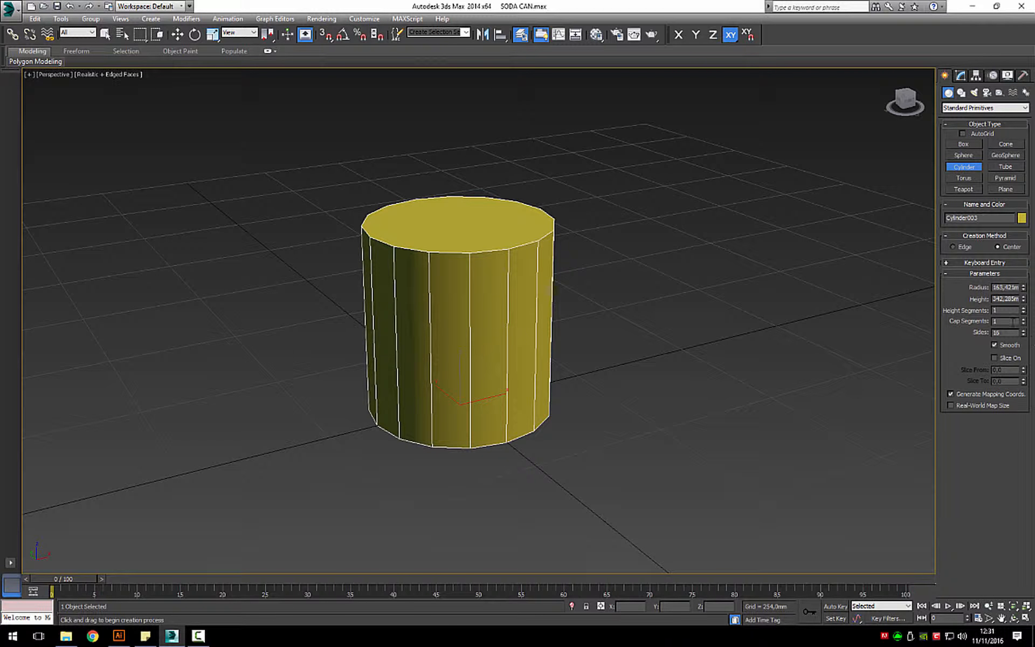
left_click(1024, 308)
left_click(1023, 308)
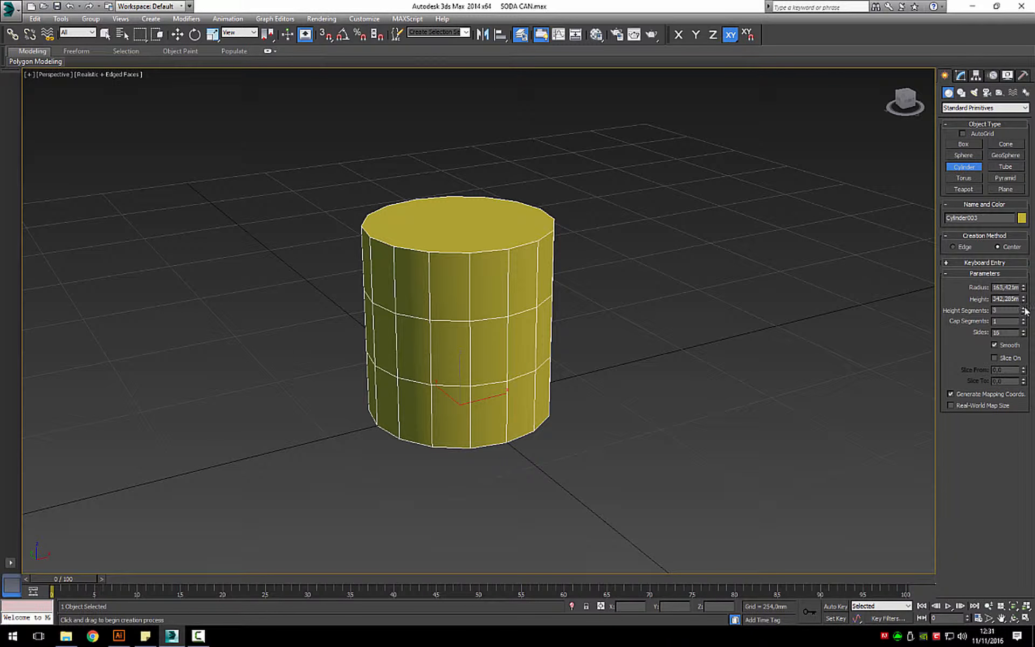
left_click(1024, 309)
left_click(1023, 309)
left_click(1024, 308)
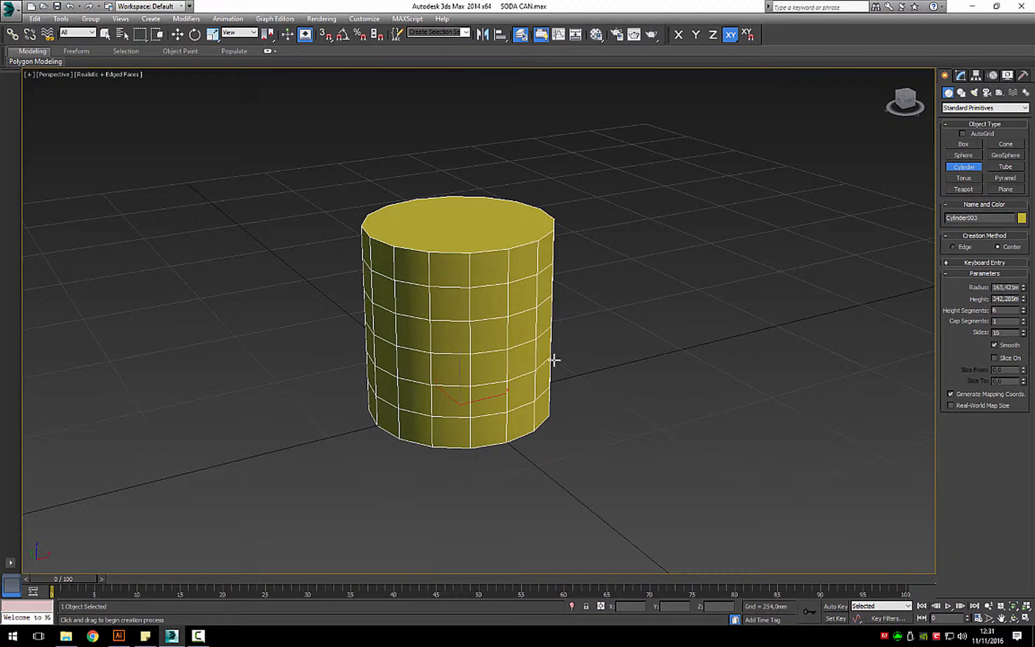
left_click(1024, 313)
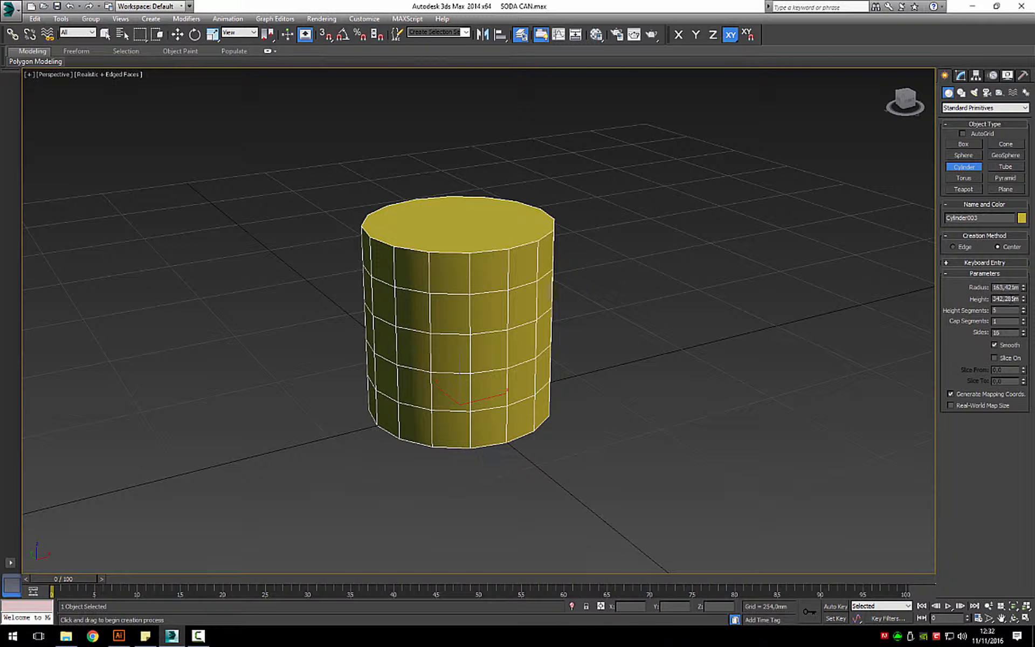
- Set the cylinder's height to 120 mm
double_click(1007, 299)
type("120")
key("Return")
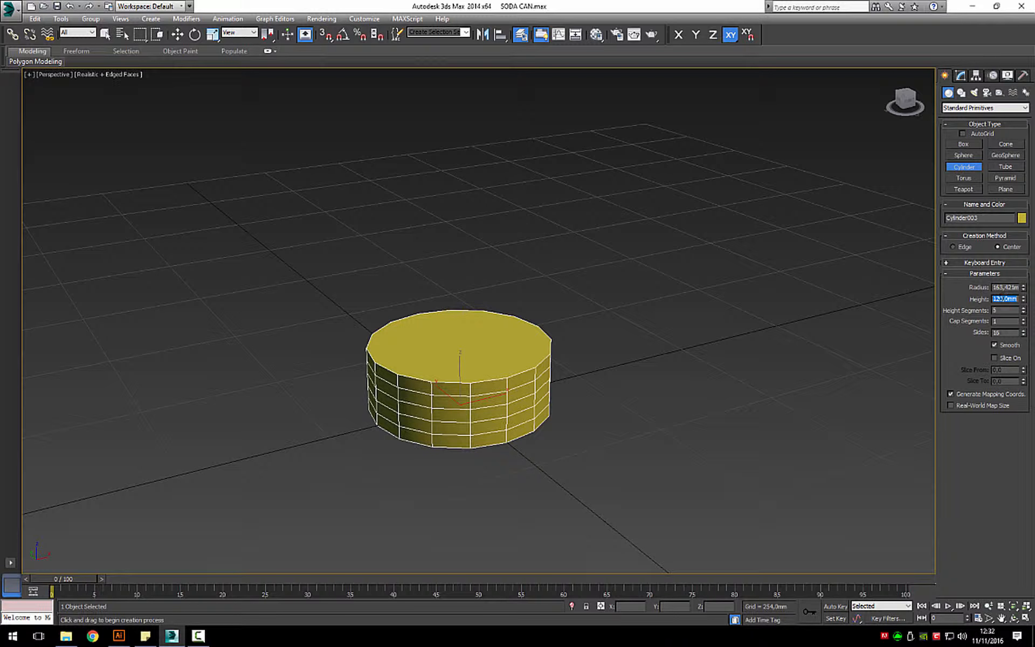
- Check the can's width in the Illustrator drawing, return to 3ds Max and set the cylinder's radius to 68 mm
left_click(117, 643)
scroll(385, 218, "up", 5)
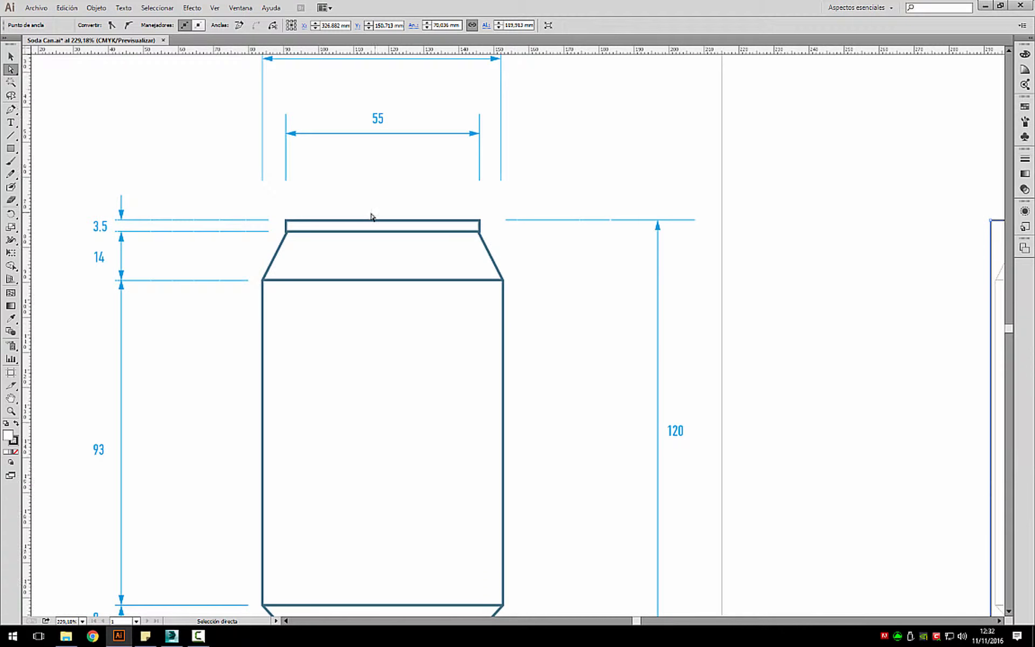
scroll(371, 216, "up", 2)
left_click(985, 6)
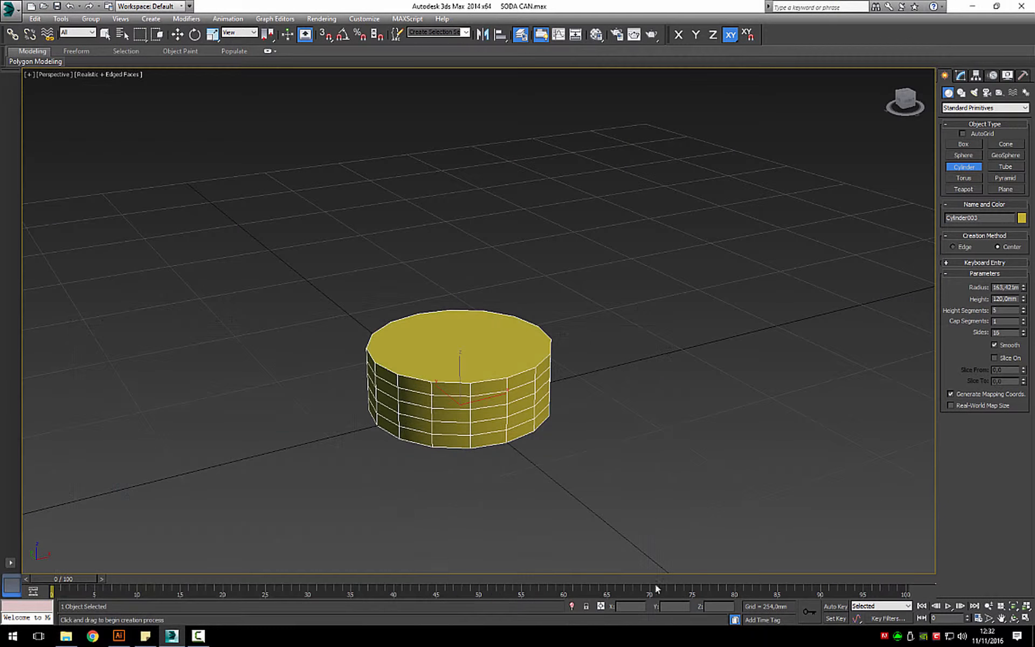
double_click(1001, 287)
type("68")
key("Return")
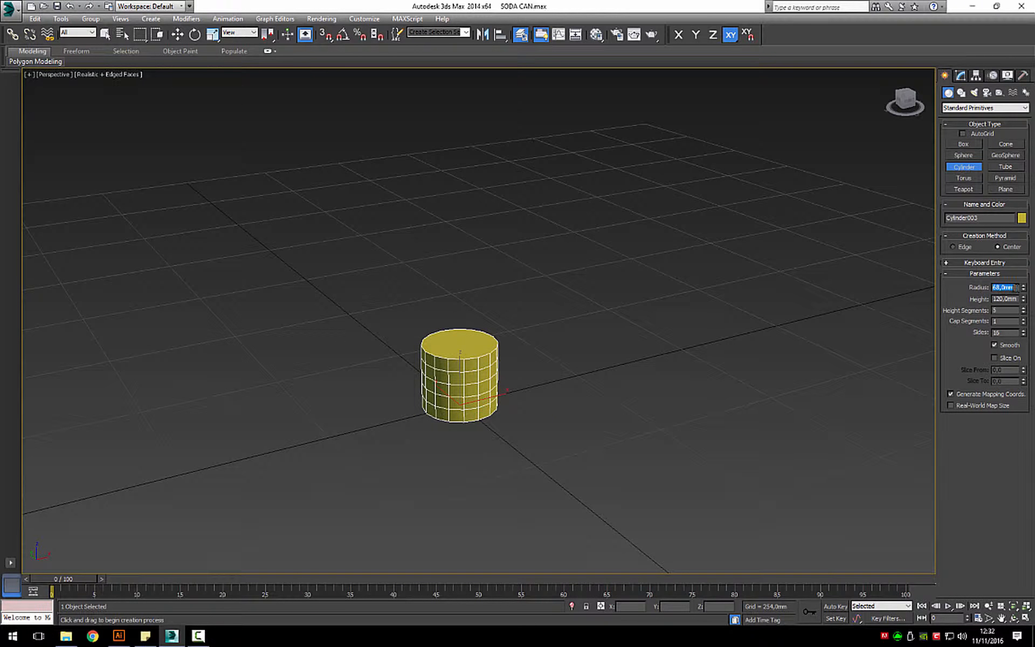
- Set the cylinder's radius to 34 mm, half of the can's body diameter
scroll(472, 439, "up", 5)
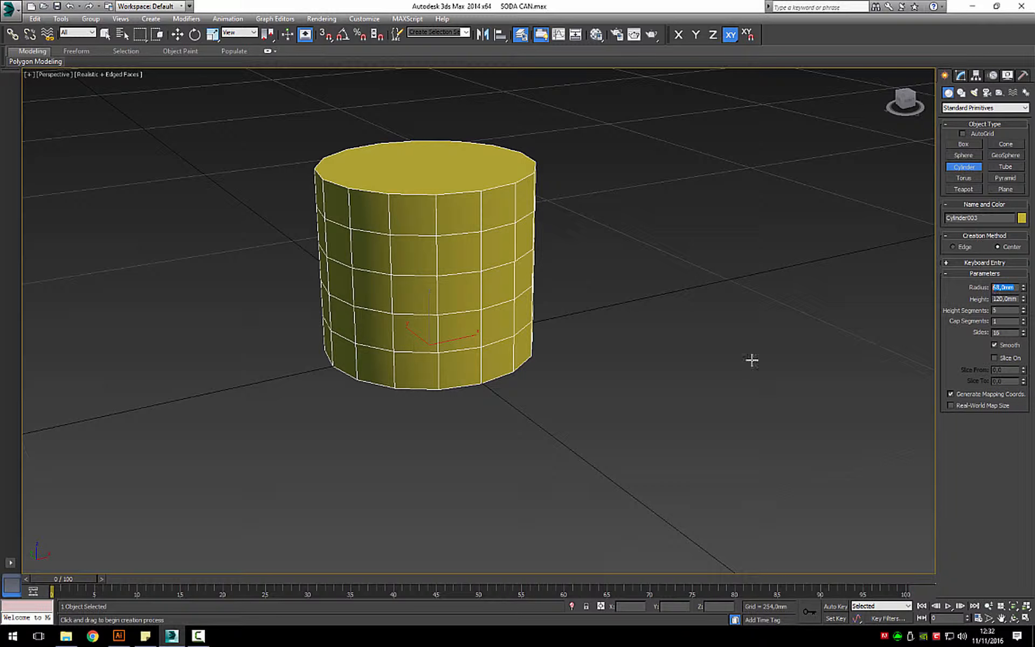
mouse_move(119, 635)
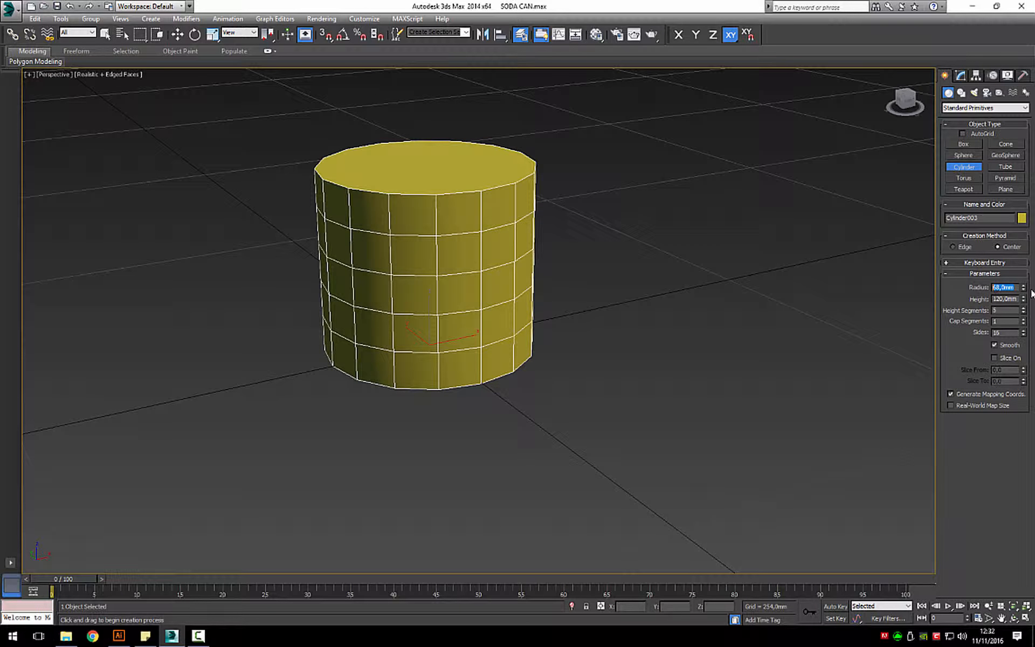
key("Return")
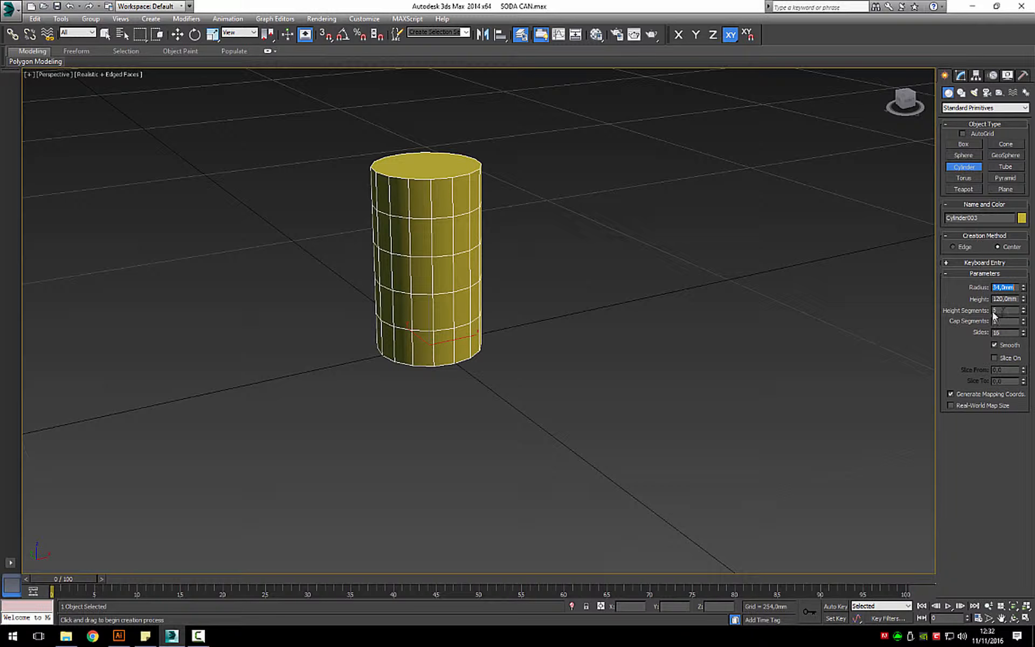
type("0")
key("Return")
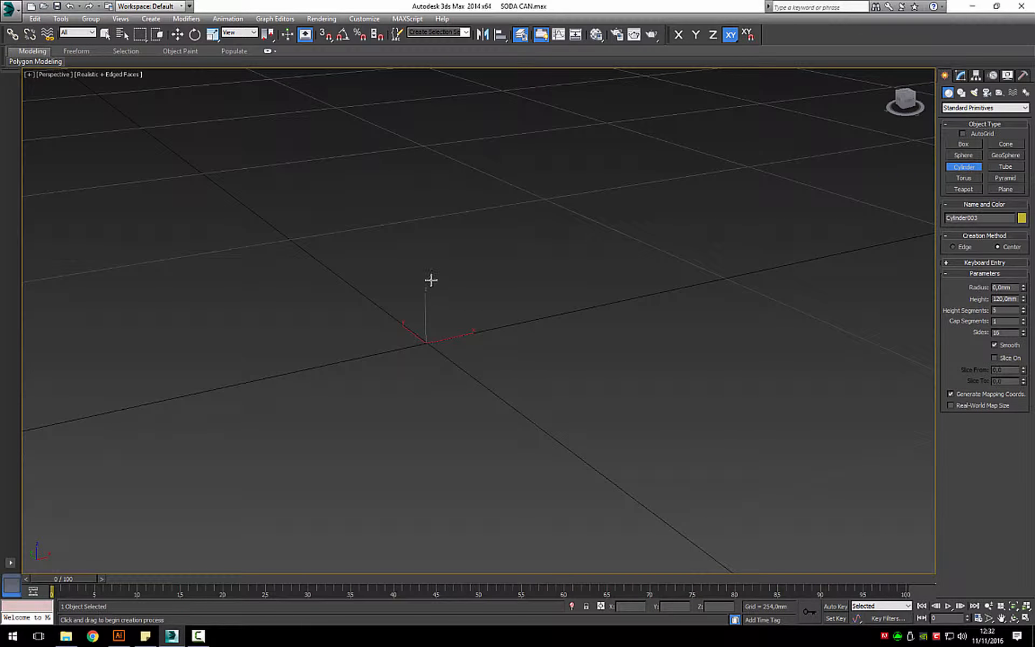
key("ctrl+z")
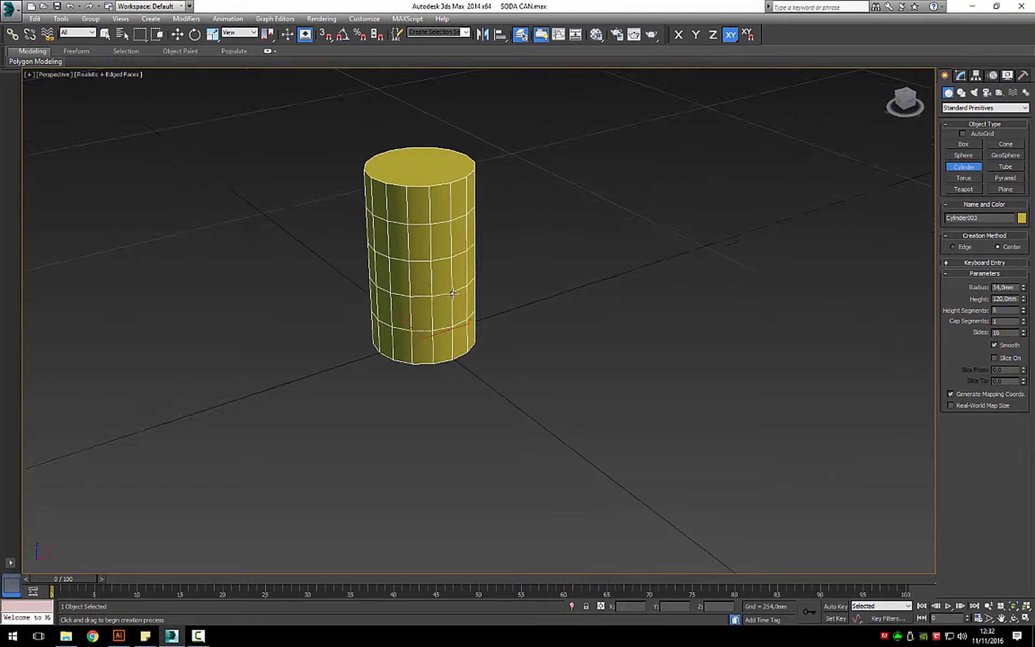
- Set the cylinder's cap segments to 2
mouse_move(453, 294)
middle_mouse_down("alt")
mouse_move(444, 266)
mouse_move(455, 285)
middle_mouse_up("alt")
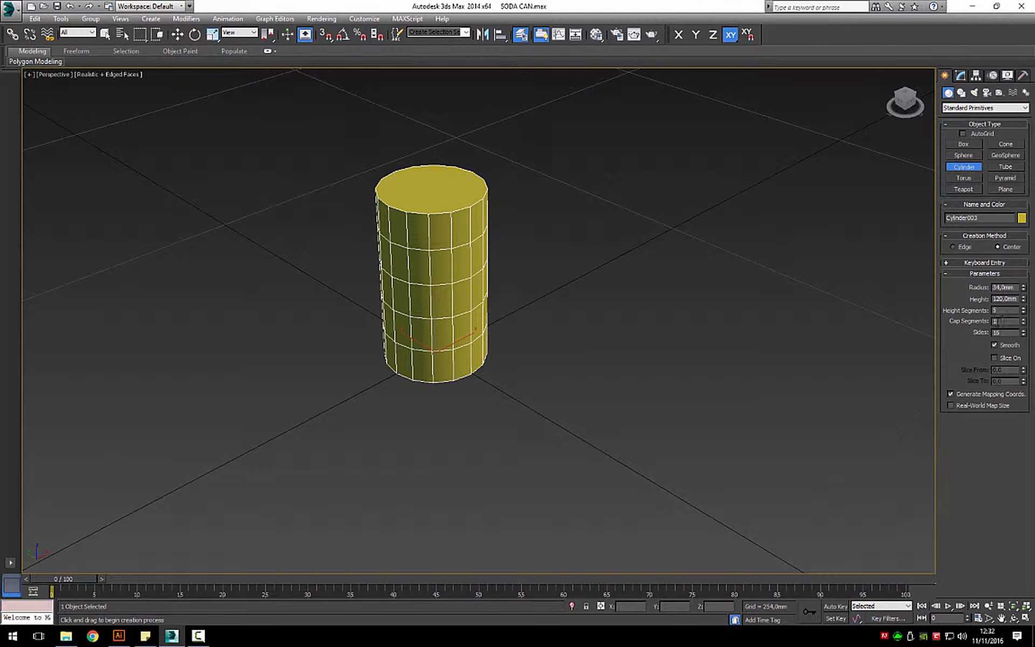
scroll(434, 179, "up", 4)
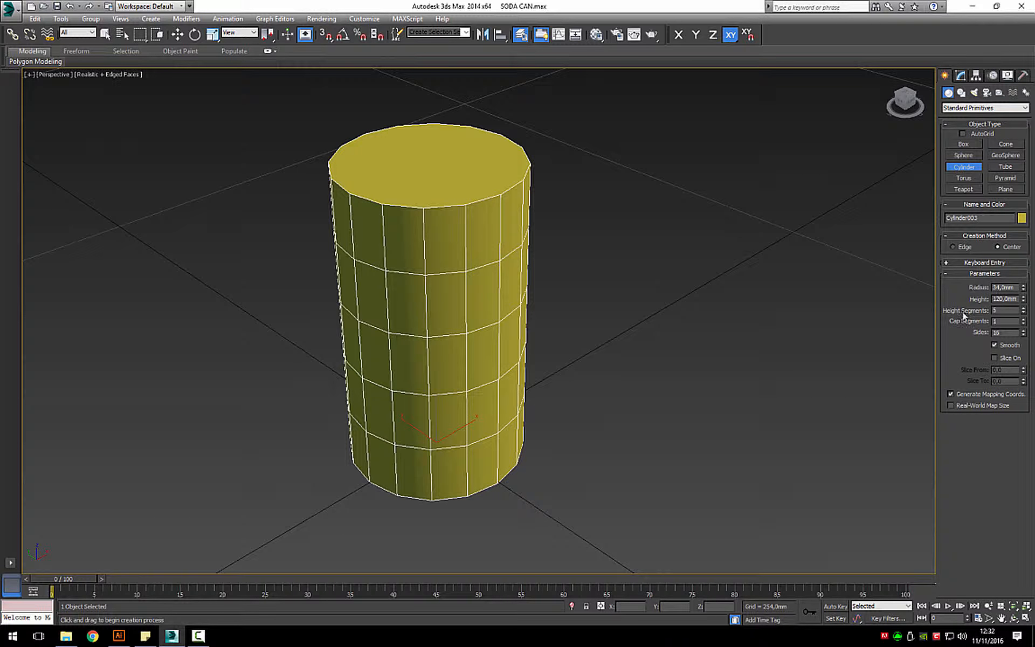
left_click(1023, 320)
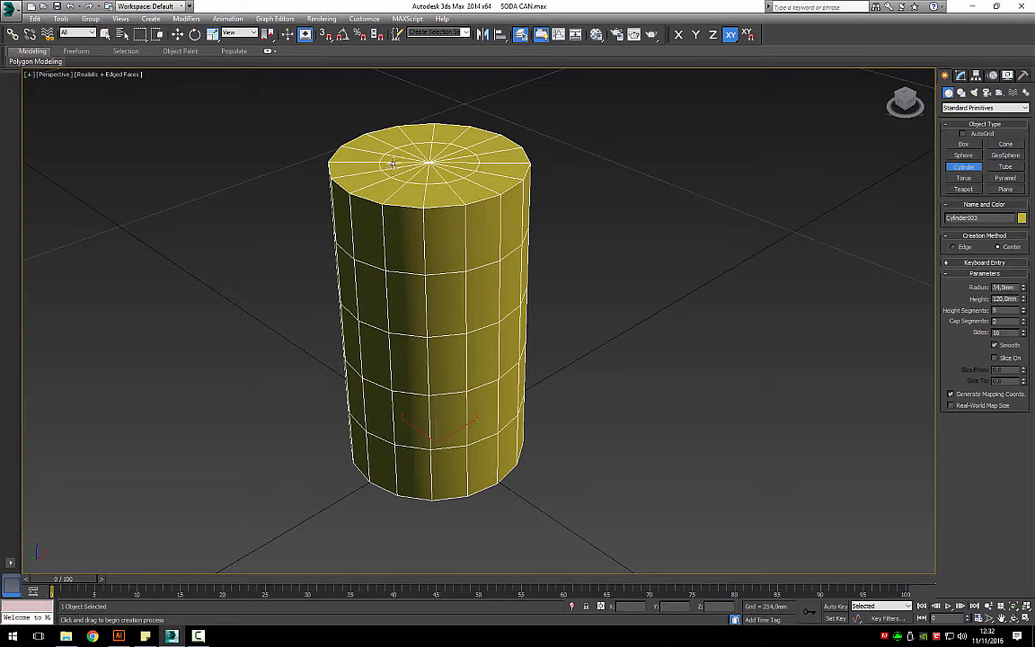
left_click(1024, 323)
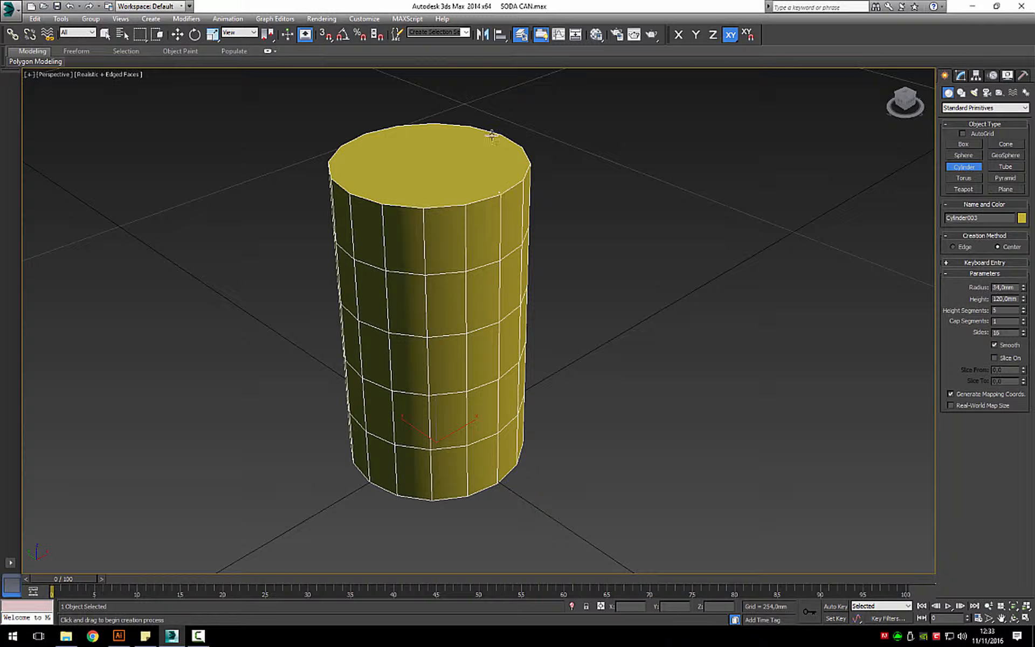
left_click(1024, 320)
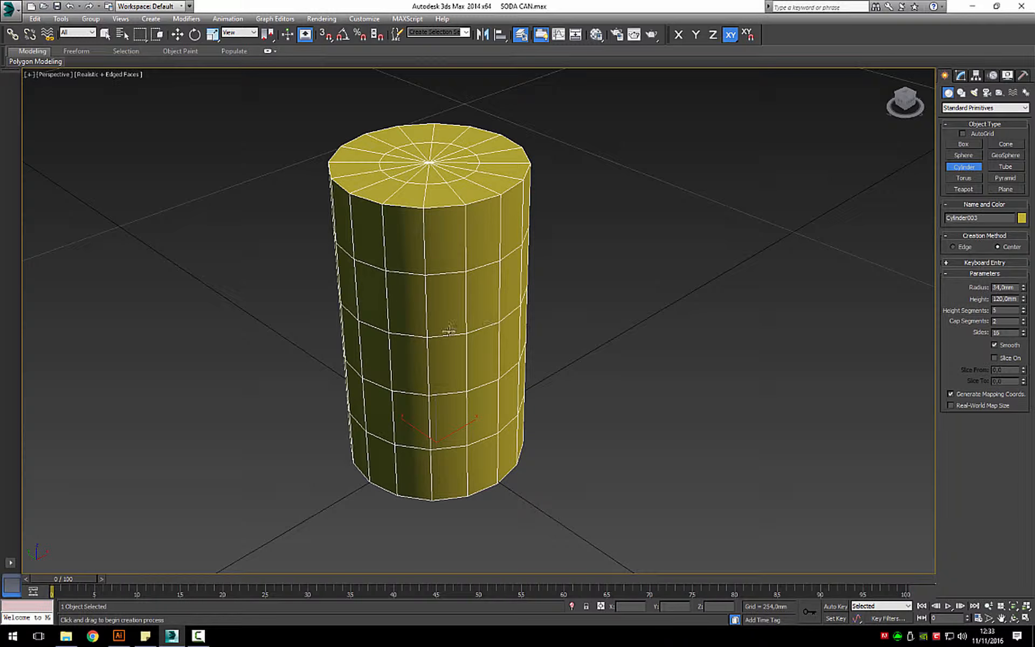
- Examine the cylinder's cap divisions and number of sides in the top and perspective views
mouse_move(503, 365)
middle_mouse_down("alt")
mouse_move(512, 259)
mouse_move(490, 392)
mouse_move(516, 378)
middle_mouse_up("alt")
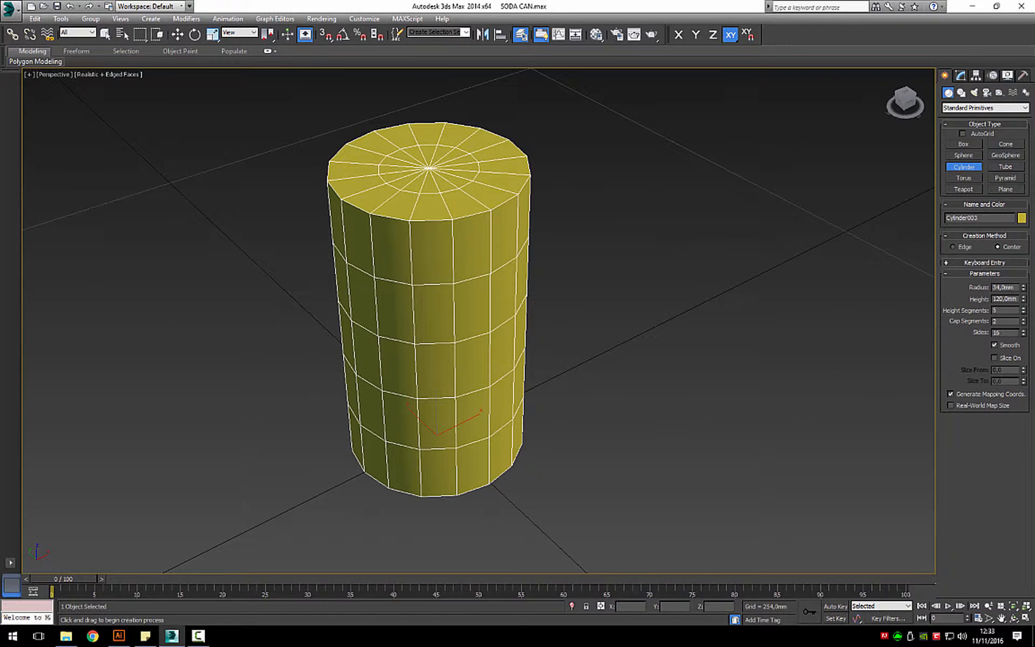
middle_click_drag(437, 327, 449, 364, "alt")
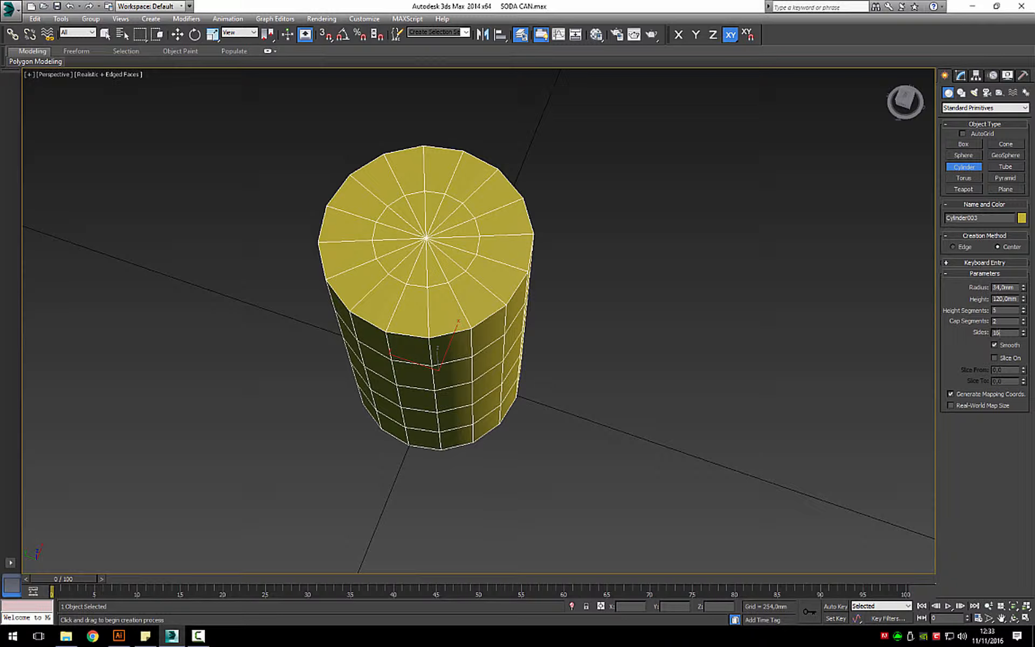
left_click_drag(1000, 332, 987, 340)
key("alt+w")
scroll(322, 208, "up", 5)
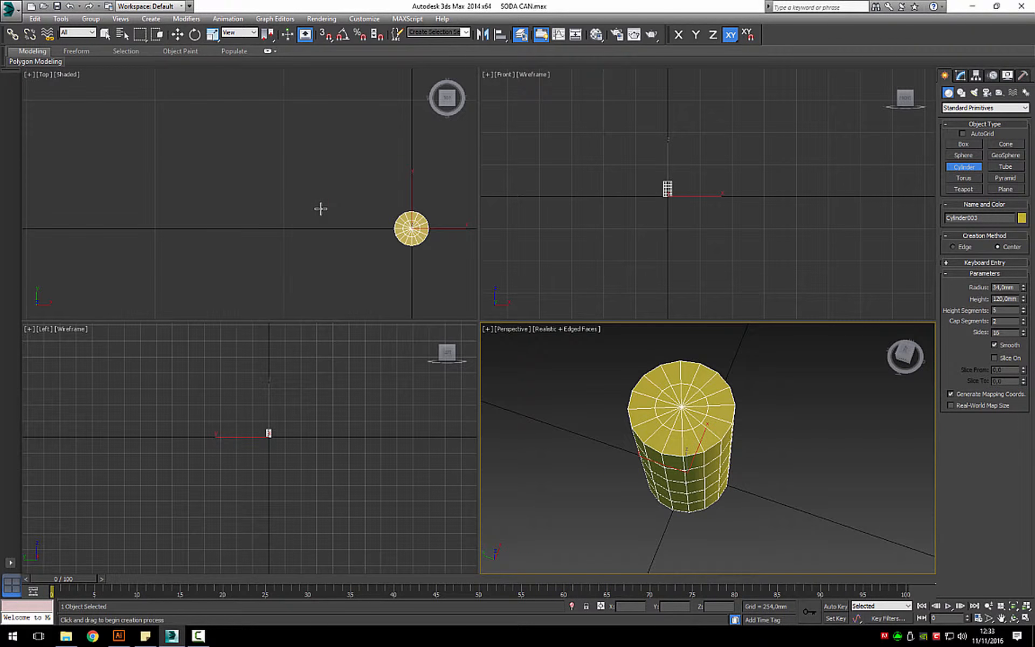
middle_click_drag(364, 215, 232, 139)
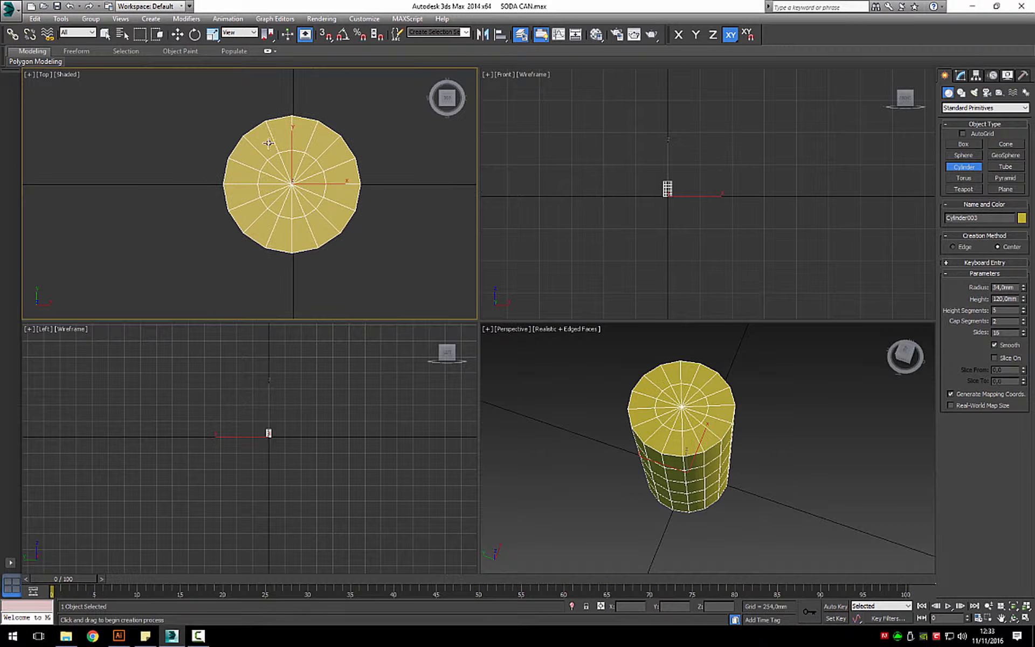
scroll(268, 143, "up", 2)
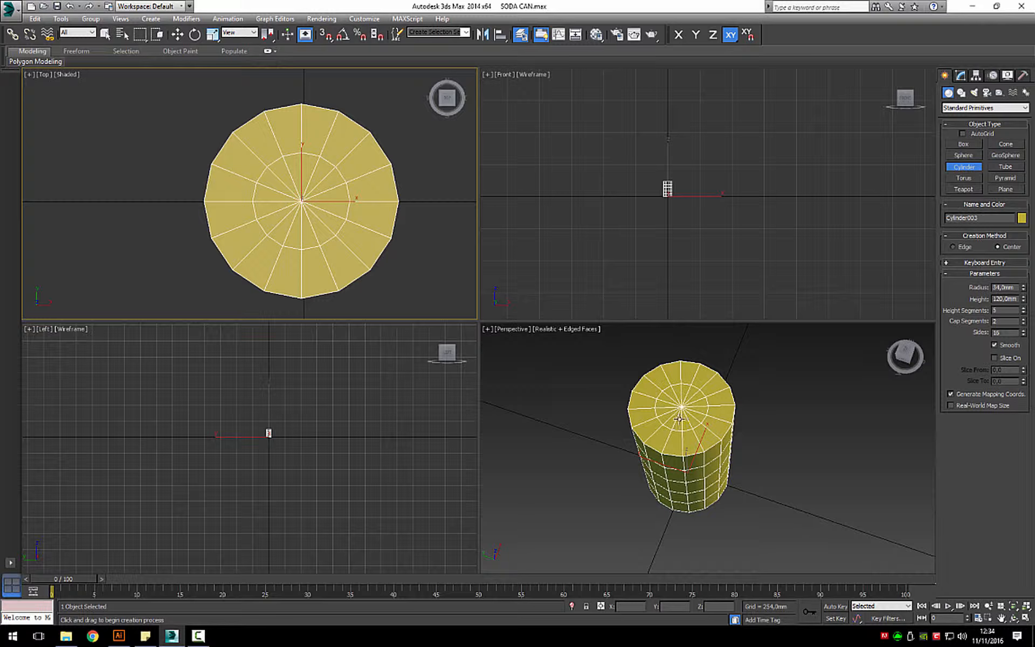
left_click(669, 399)
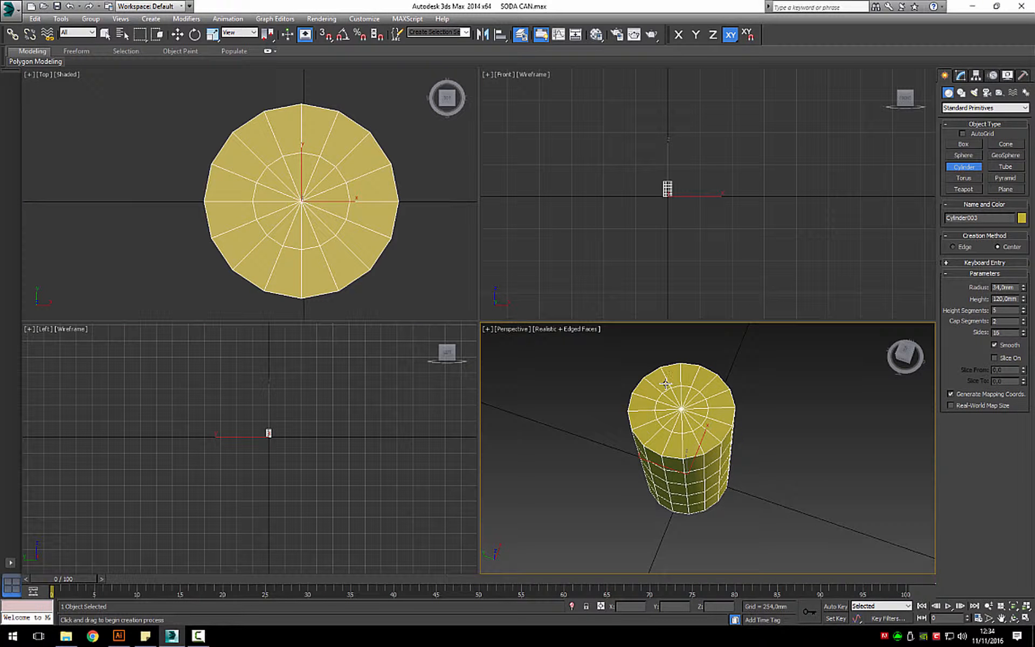
key("alt+w")
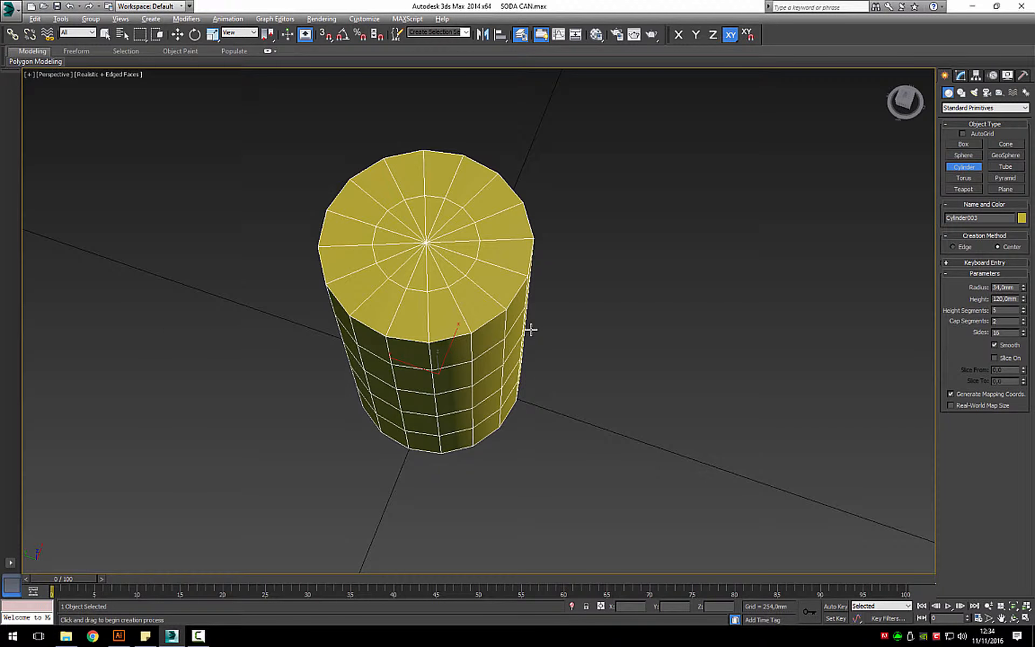
scroll(544, 303, "up", 4)
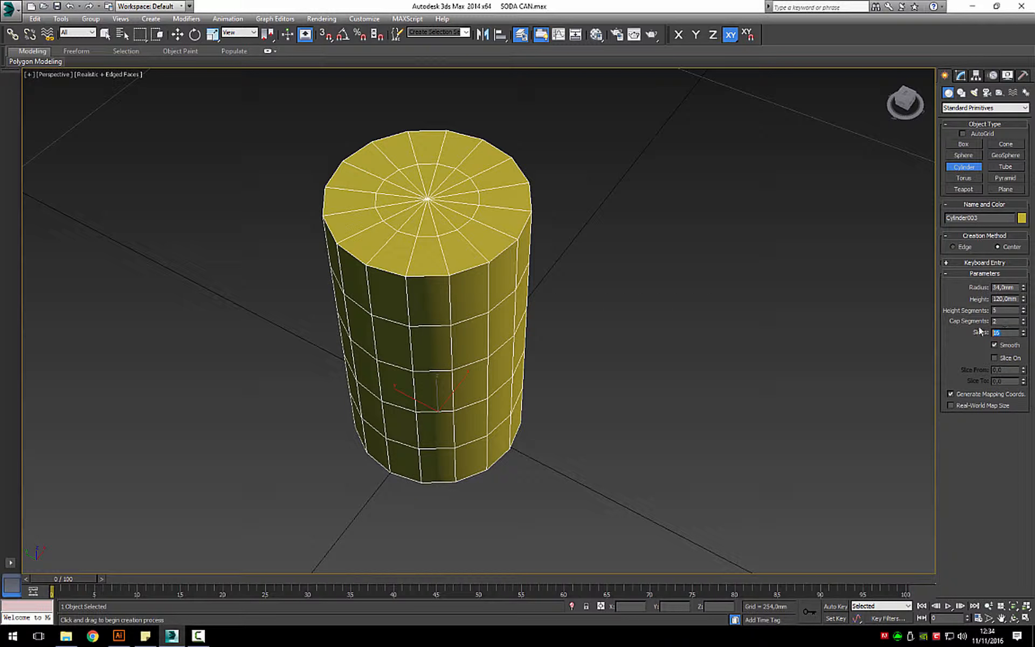
middle_click_drag(469, 294, 480, 269, "alt")
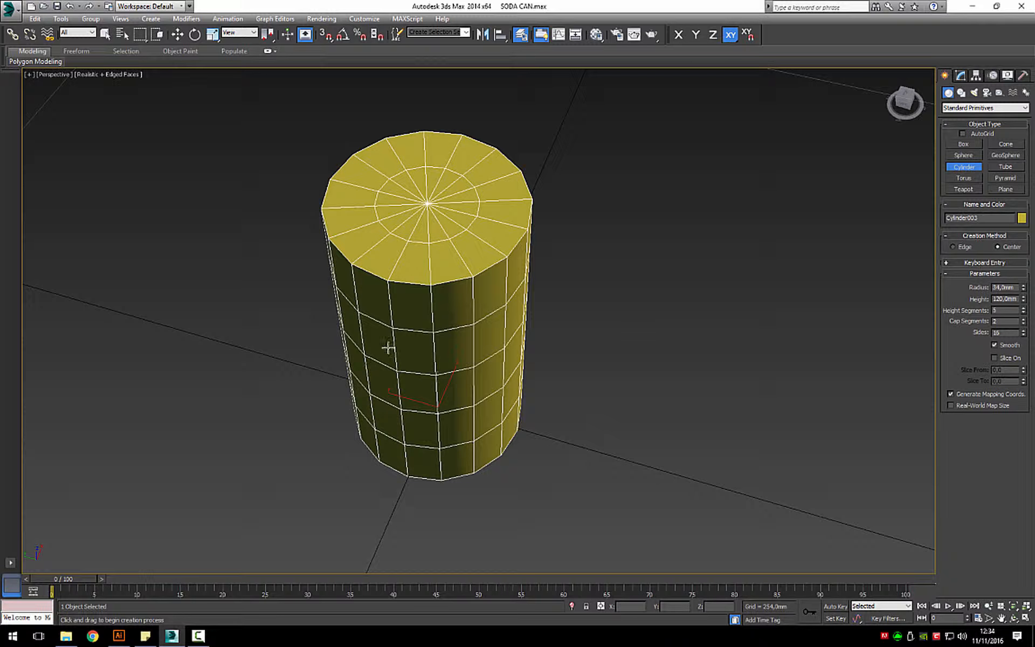
middle_click_drag(402, 296, 484, 257, "alt")
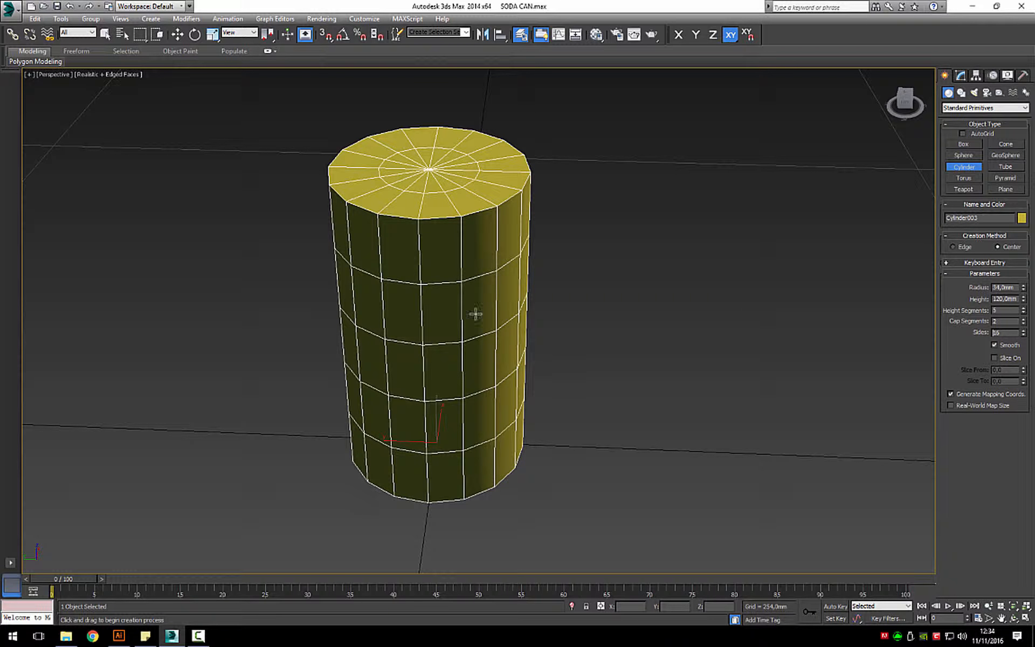
- Convert the cylinder to an Editable Poly
left_click(106, 34)
right_click(454, 295)
mouse_move(516, 391)
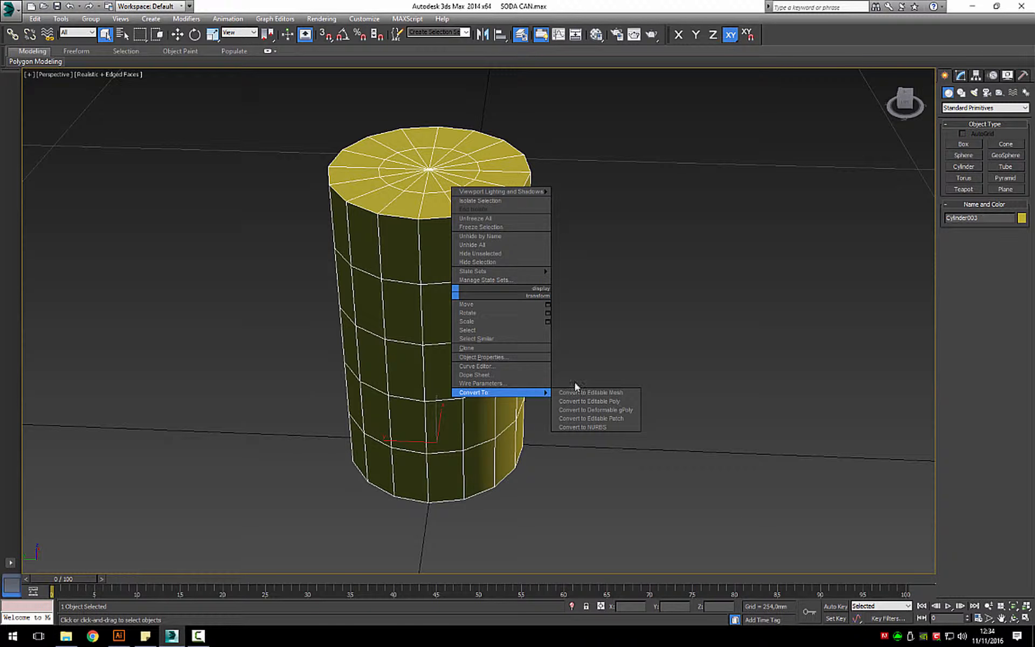
left_click(612, 402)
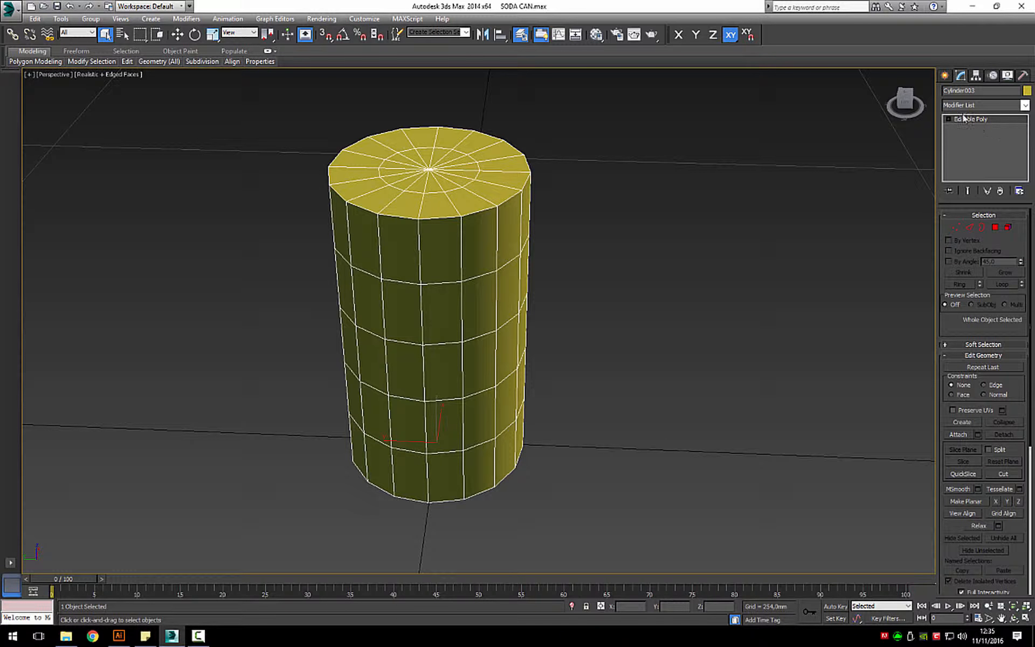
- Try out sub-object selection by picking an edge on the top rim and a polygon in the uppermost side row, then exit sub-object mode
left_click(959, 227)
left_click(495, 205)
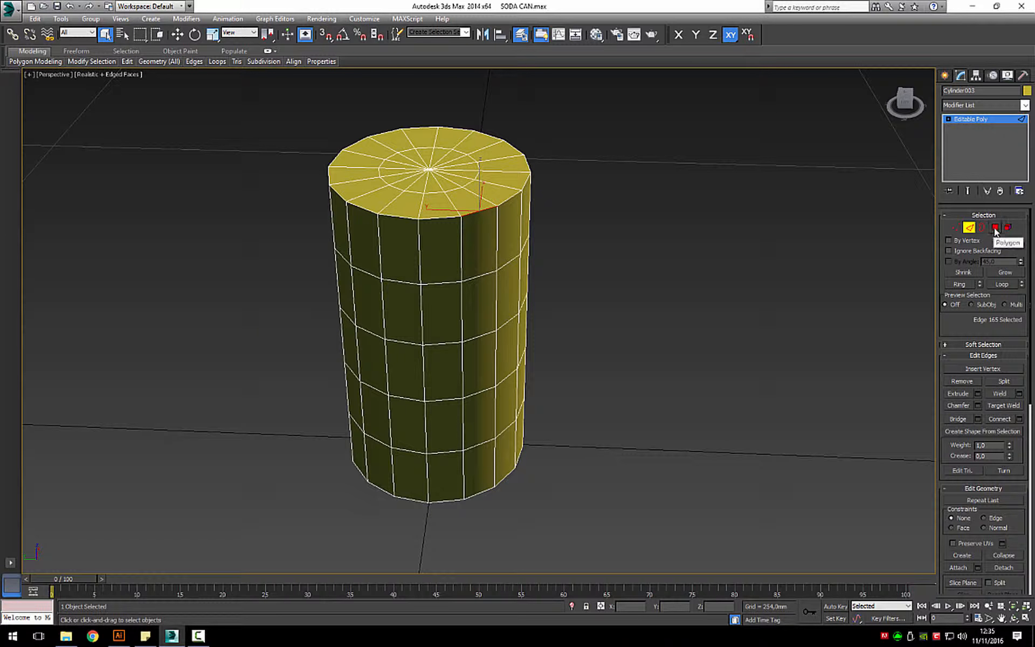
left_click(994, 227)
left_click(484, 239)
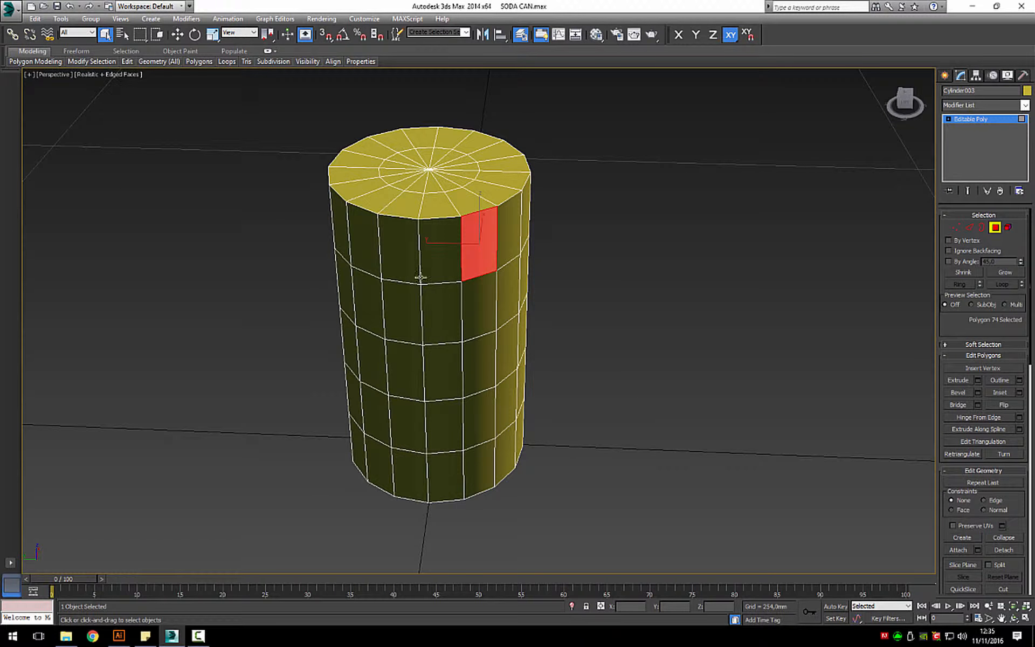
left_click(995, 227)
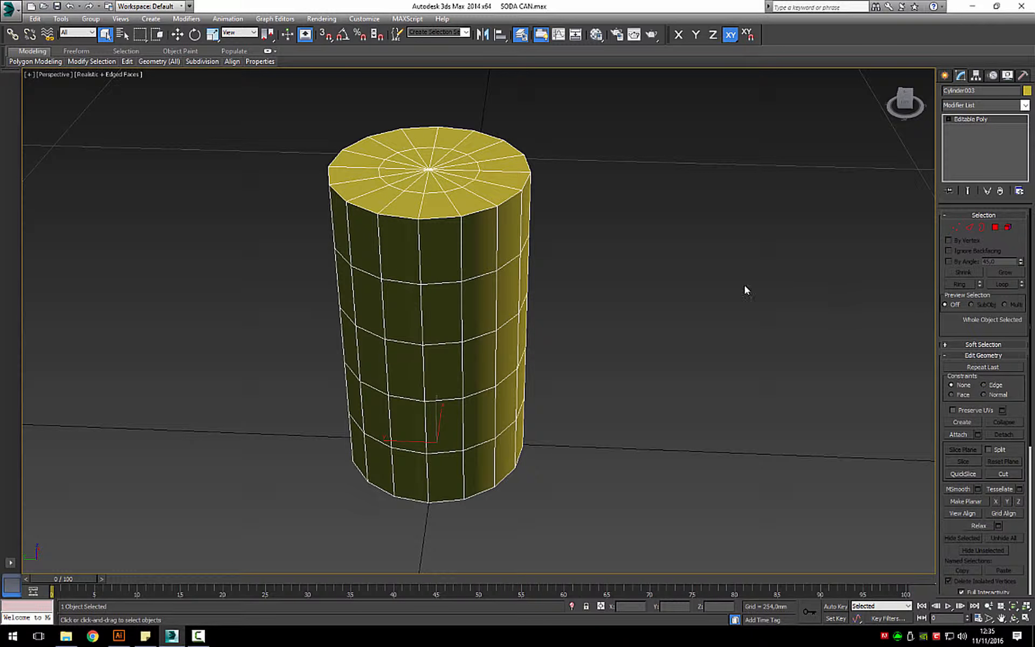
- Select the uppermost horizontal edge loop around the cylinder's side, just below the top rim
left_click(969, 227)
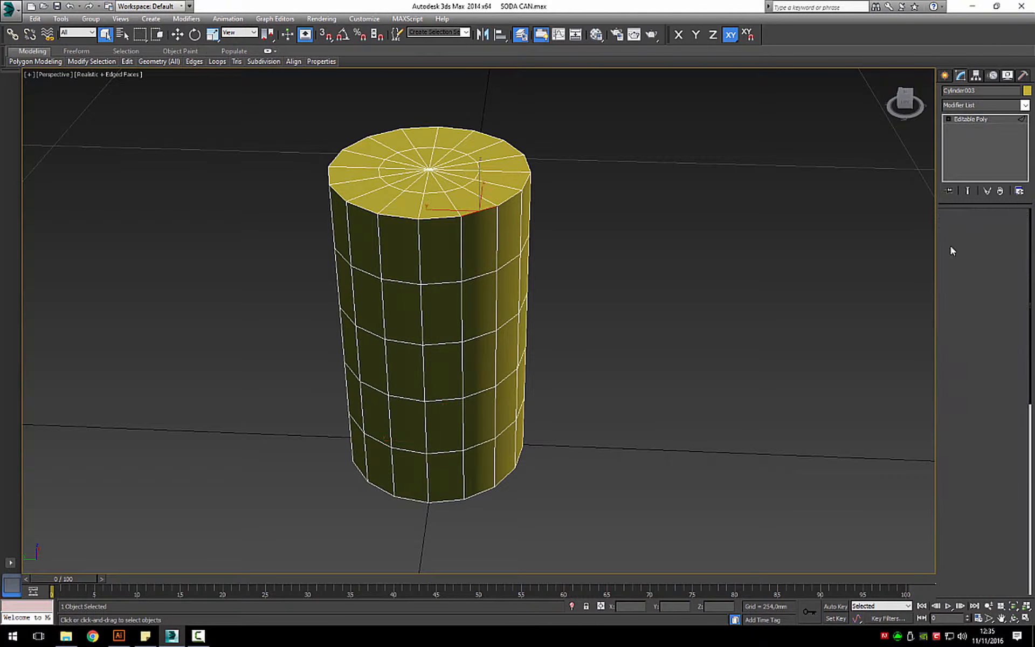
left_click(472, 279)
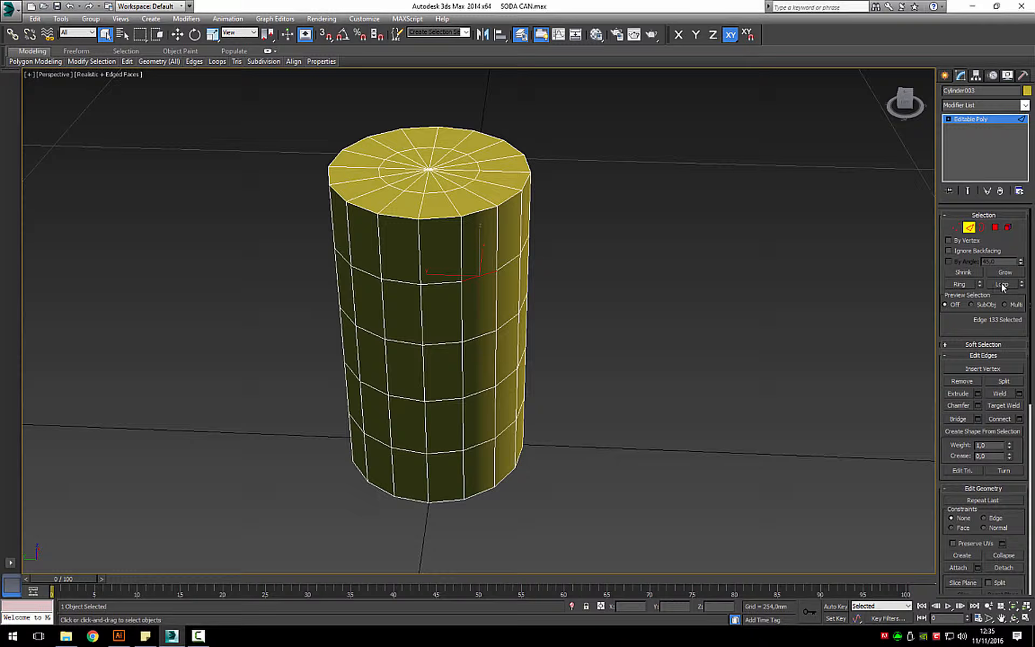
middle_click_drag(557, 312, 493, 290, "alt")
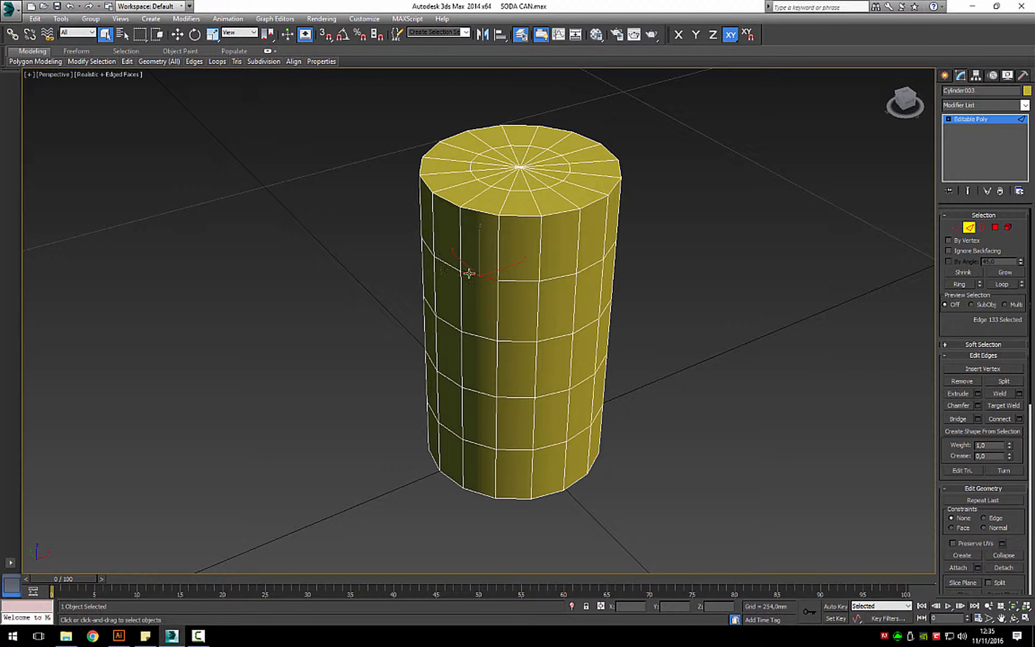
left_click(1003, 284)
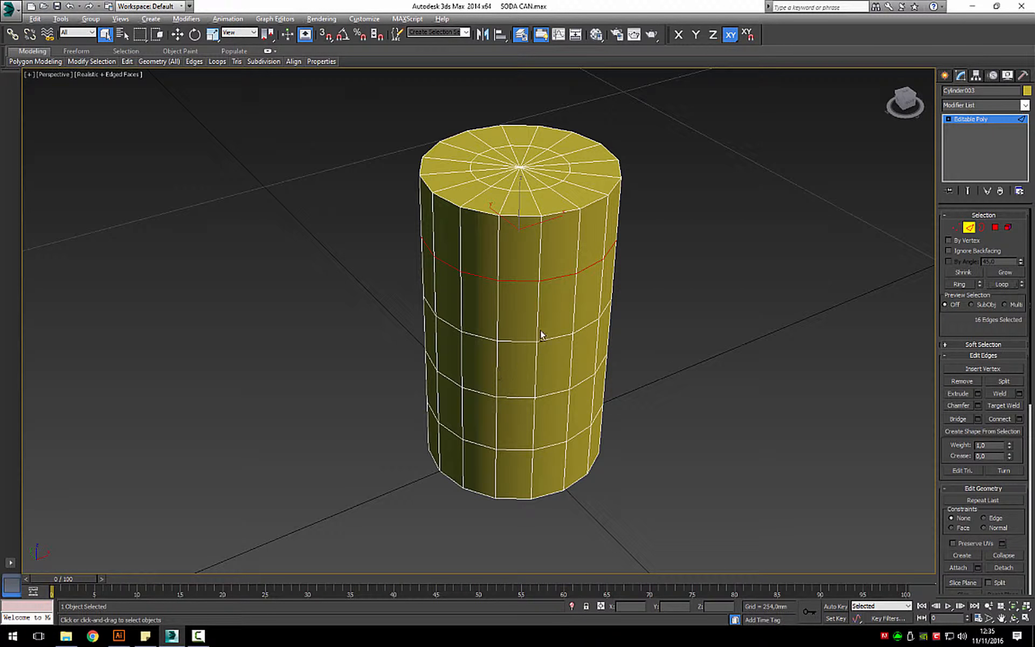
middle_click_drag(541, 337, 591, 325, "alt")
middle_click_drag(533, 273, 355, 236)
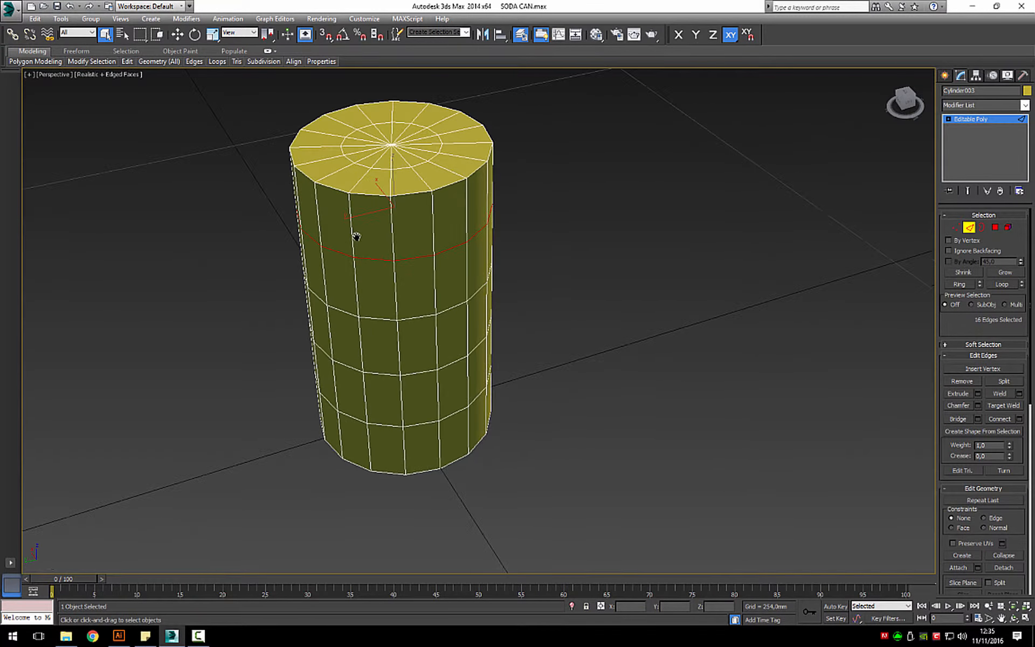
middle_click_drag(421, 274, 476, 298, "alt")
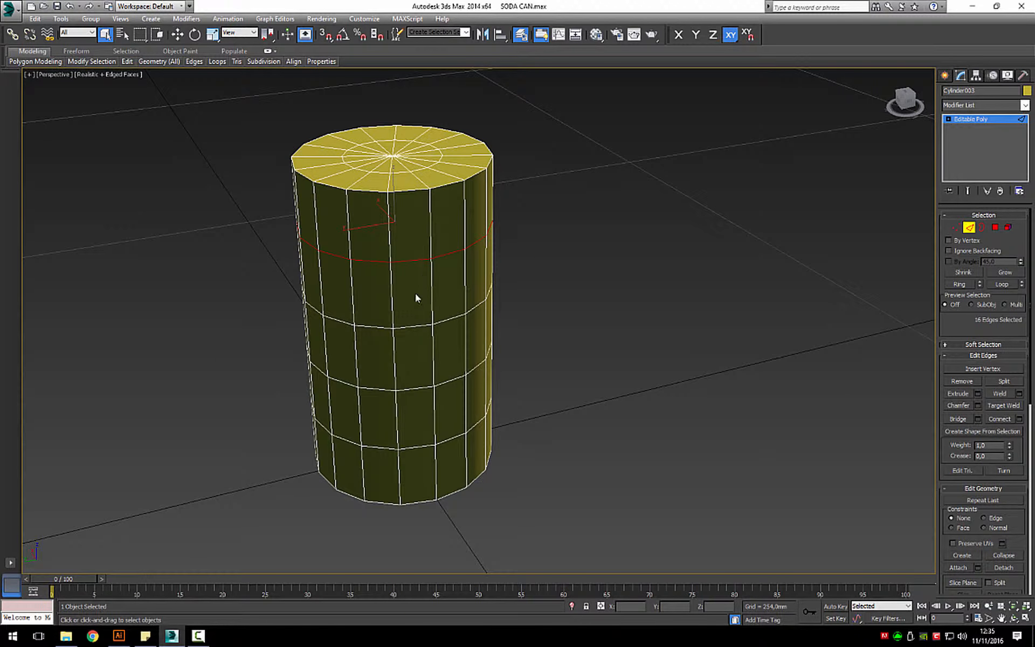
- Turn on 3D snapping with axis constraints, activate the Move tool, and check that Vertex is the enabled snap type
left_click(325, 35)
right_click(791, 44)
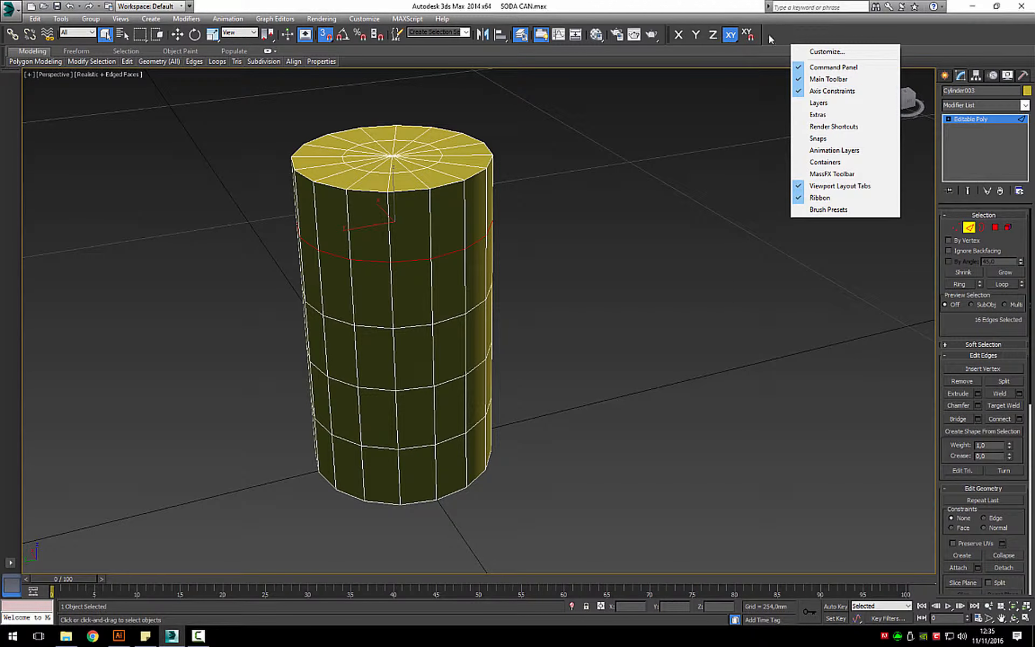
left_click(782, 33)
left_click(747, 36)
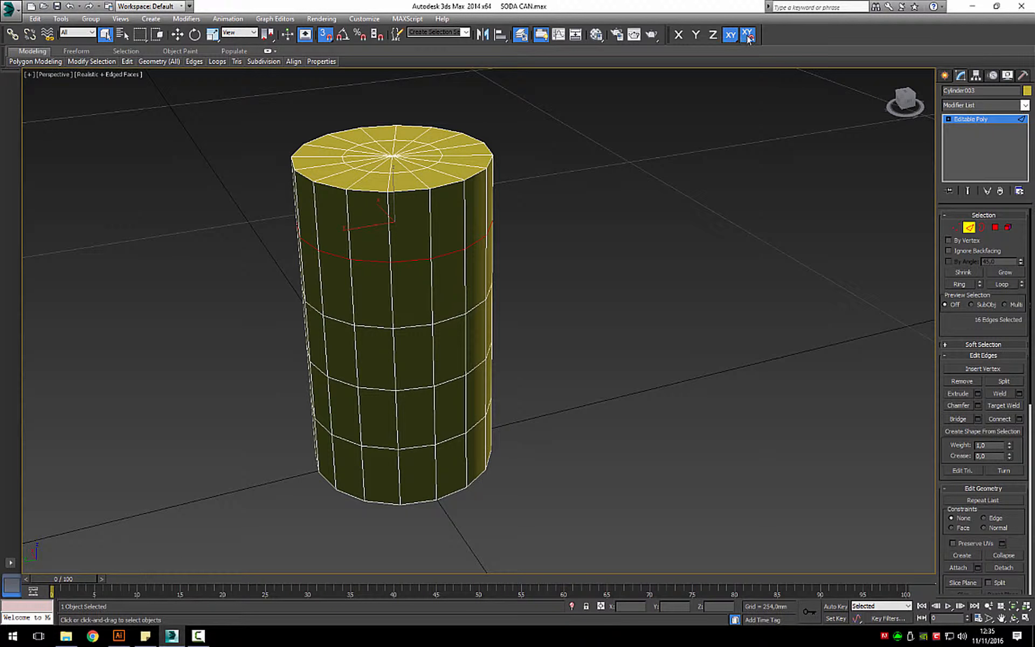
left_click(176, 36)
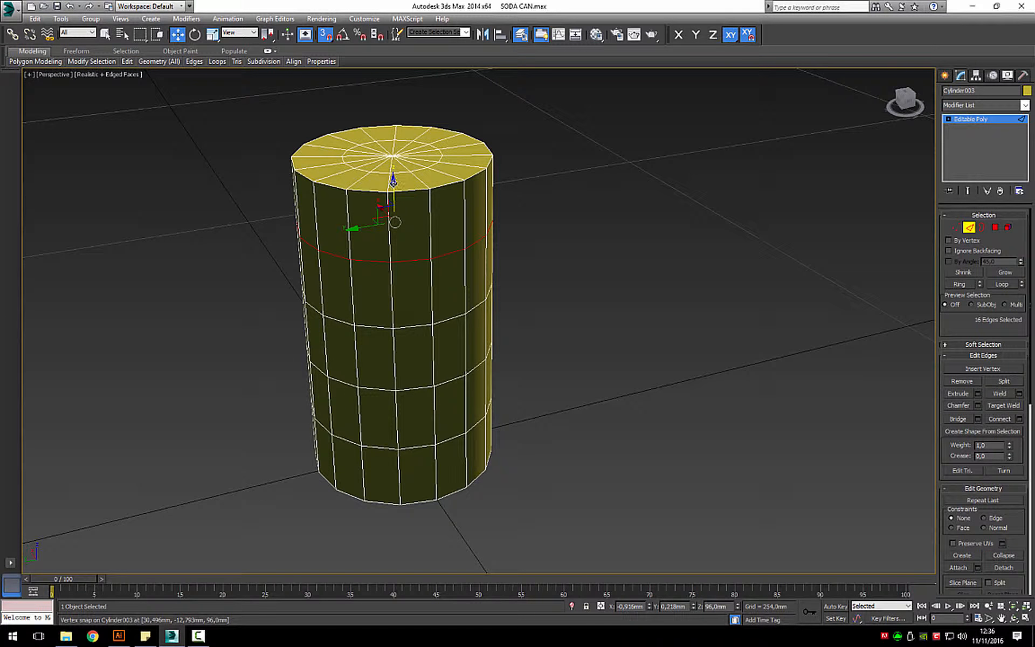
right_click(324, 36)
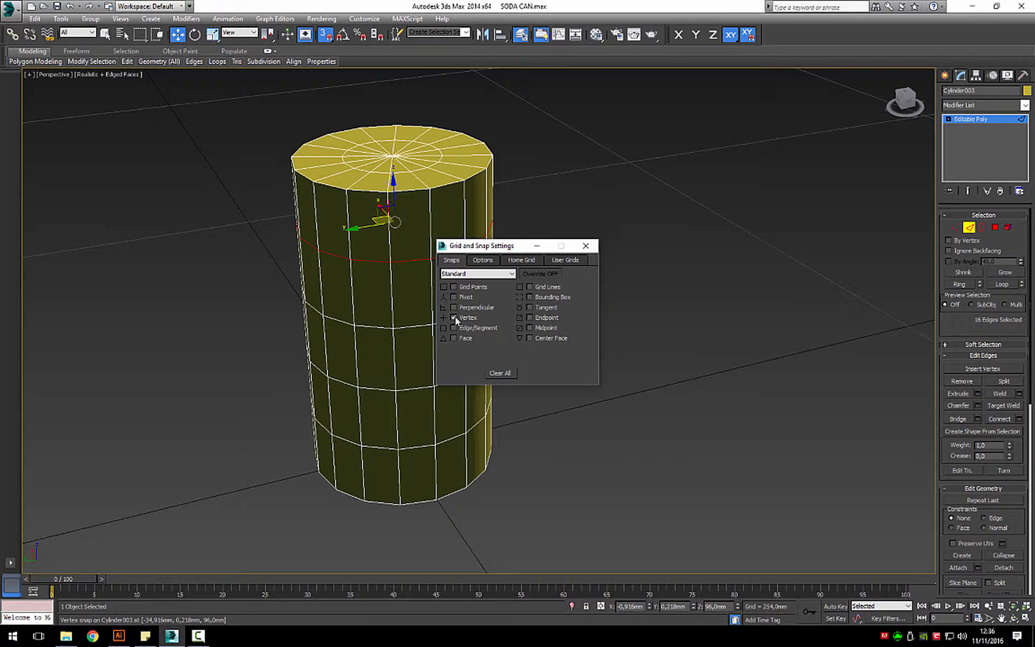
left_click(586, 245)
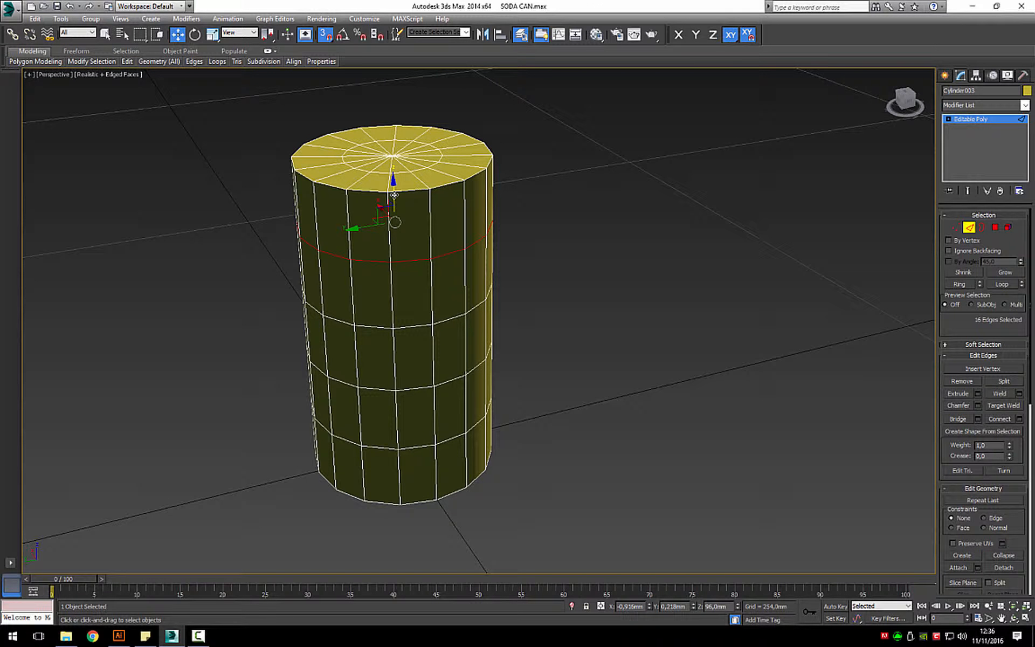
- Snap the selected loop up to the top rim, check the rim height in the Illustrator drawing, and offset the loop -3.5 mm along Z
mouse_move(394, 195)
left_mouse_down()
mouse_move(394, 180)
mouse_move(394, 229)
mouse_move(394, 180)
left_mouse_up()
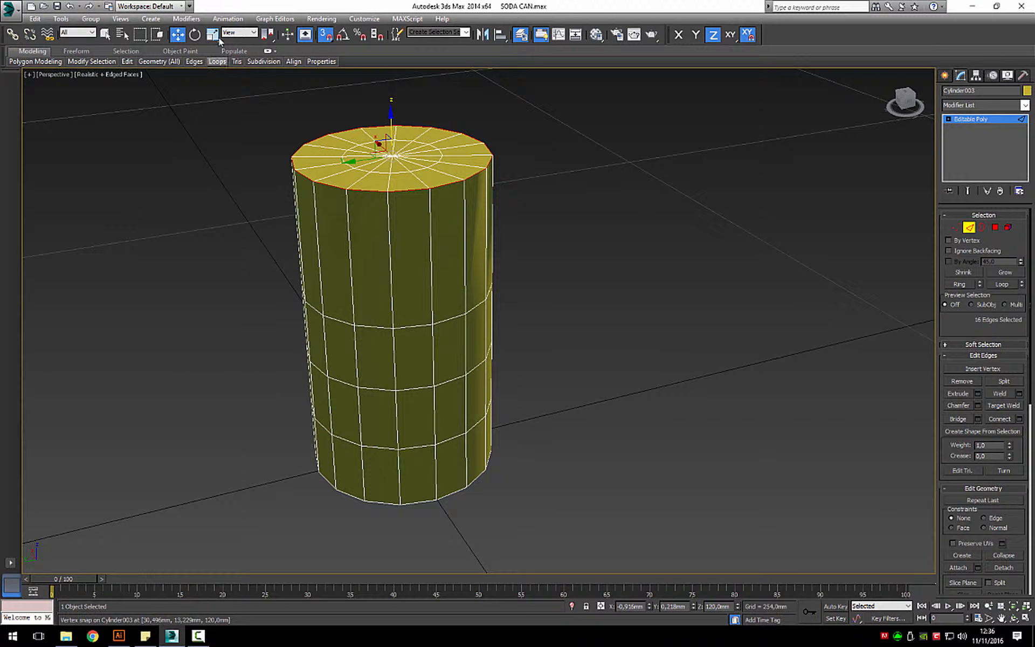
left_click(119, 637)
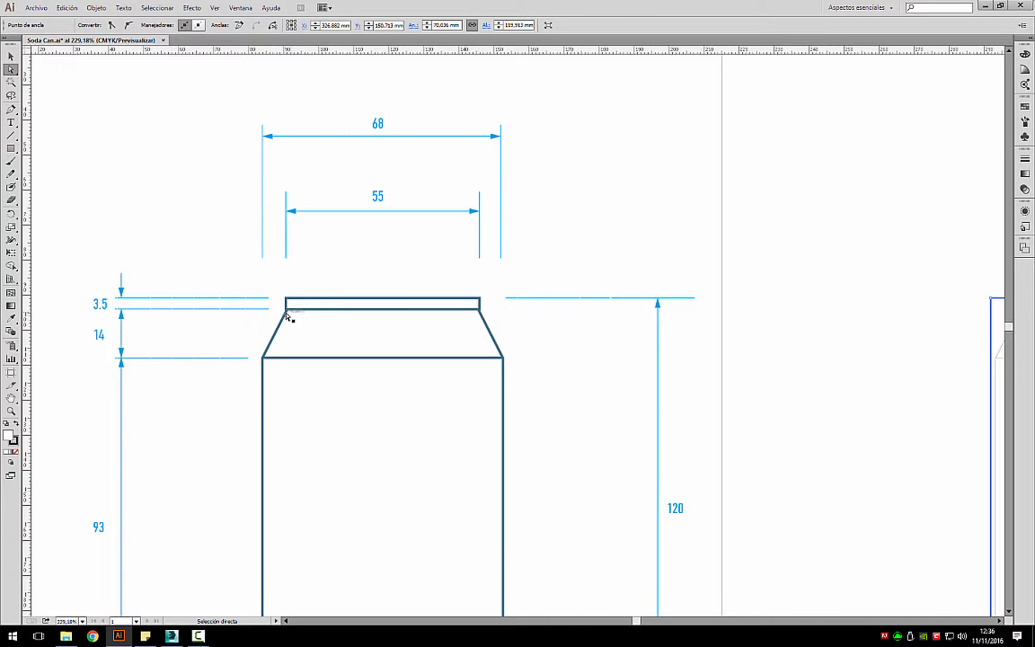
left_click(986, 6)
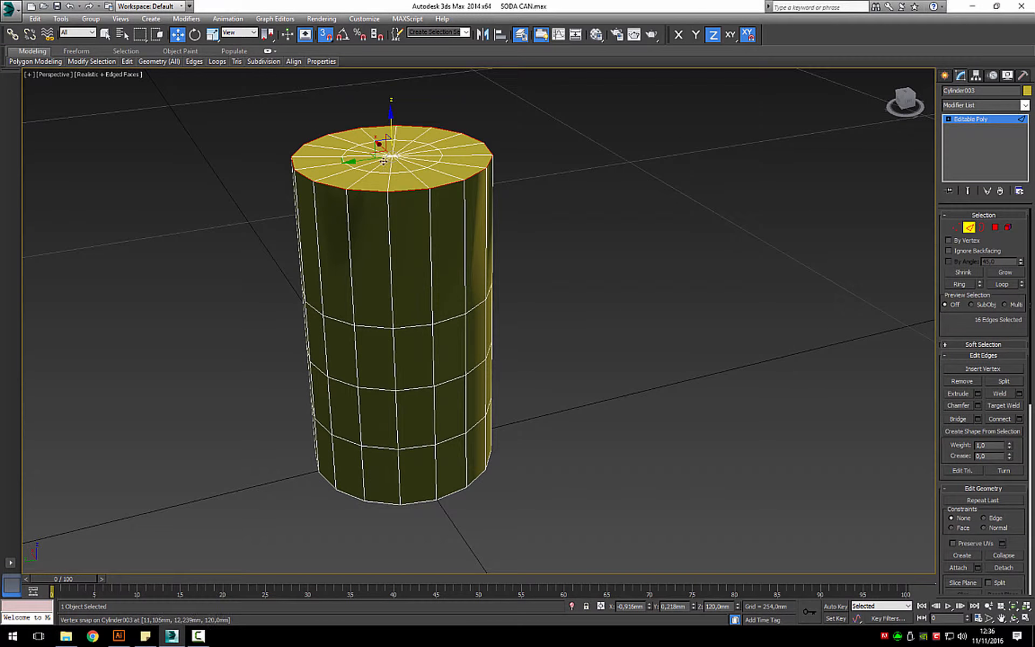
right_click(178, 35)
left_click_drag(649, 504, 626, 217)
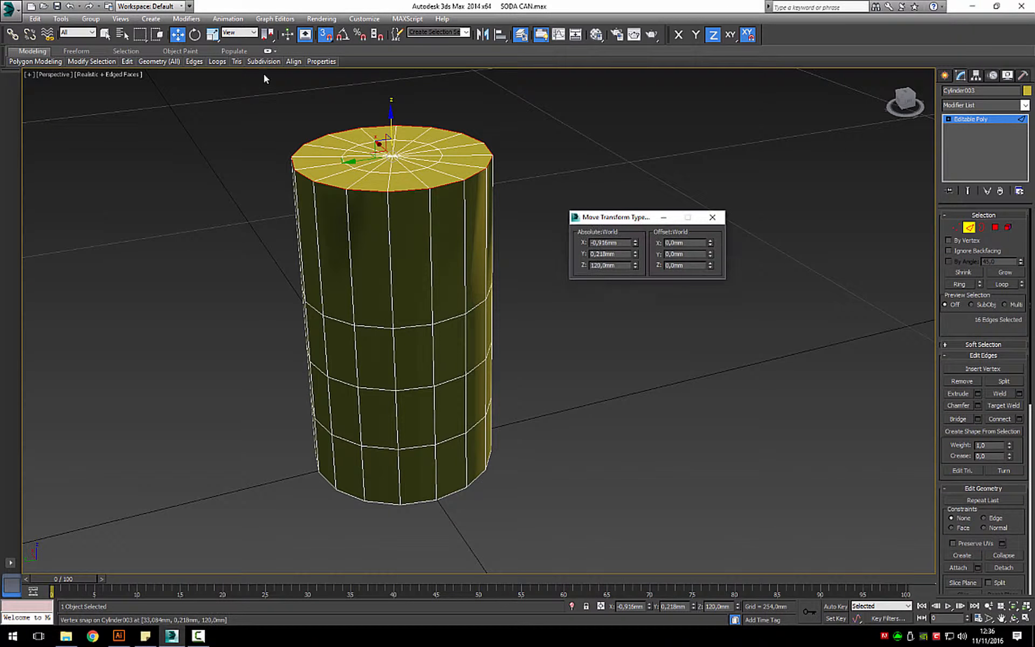
double_click(697, 266)
type("-")
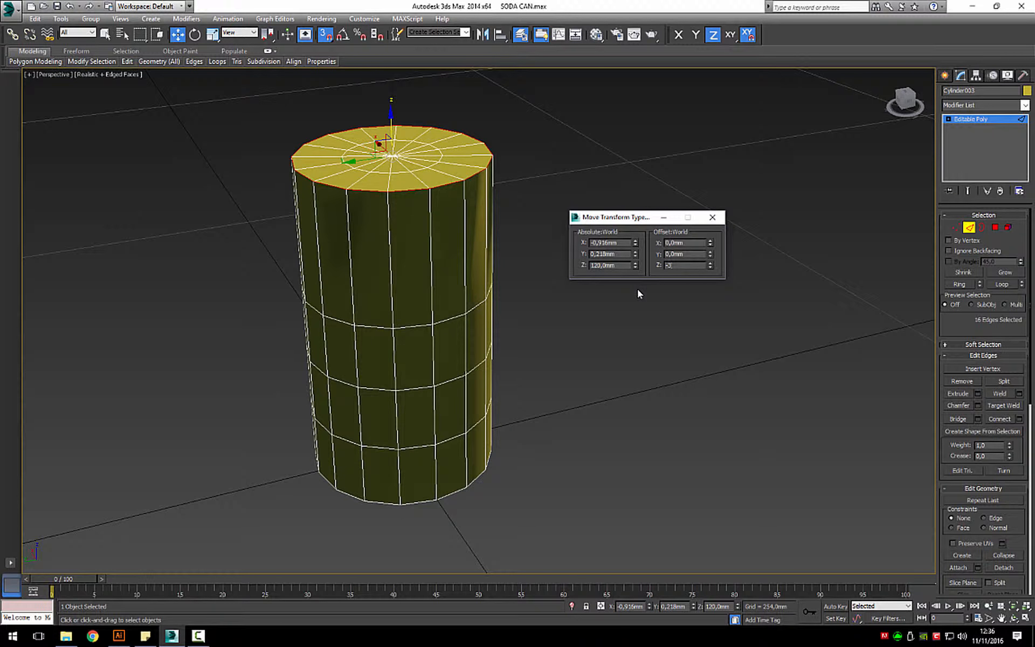
type("3,5")
key("Return")
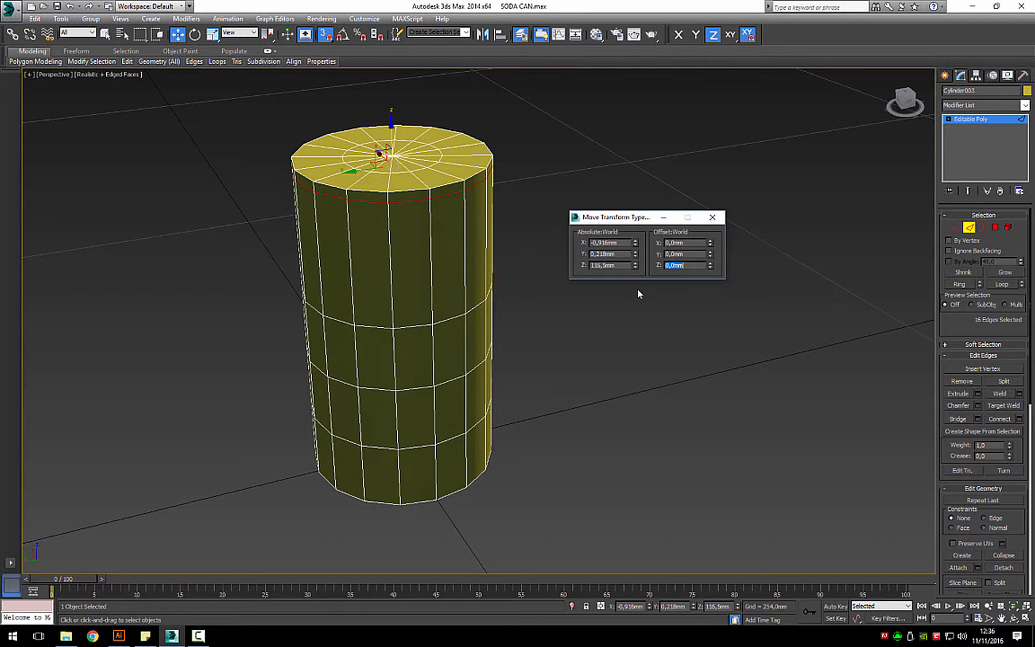
- Select the lowest side edge loop, check the base heights in the Illustrator drawing, and snap the loop down to the bottom rim
left_click(419, 325)
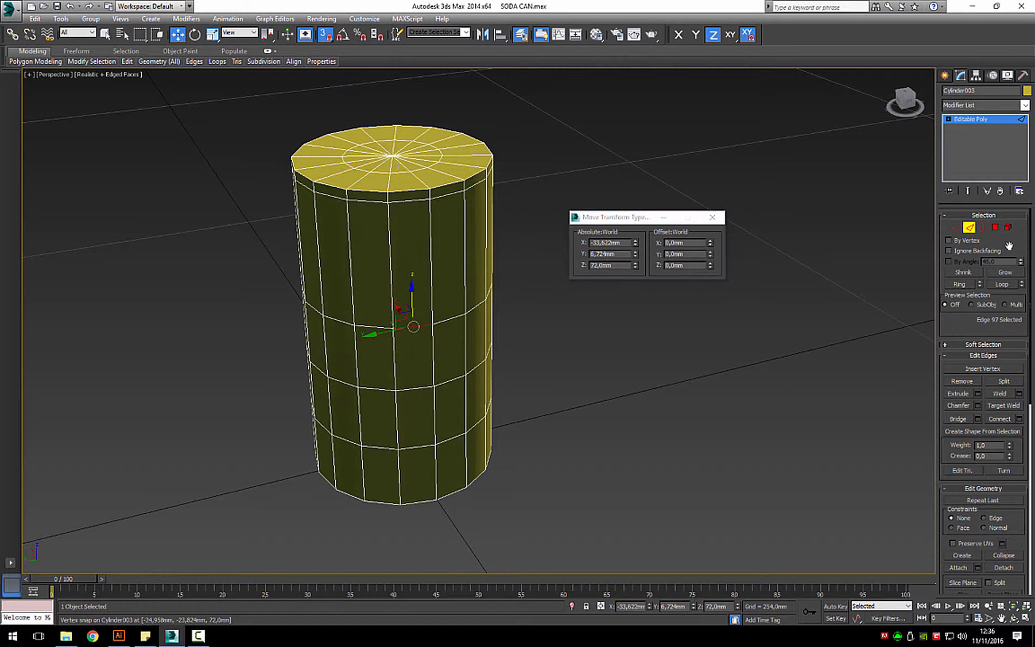
left_click(1004, 285)
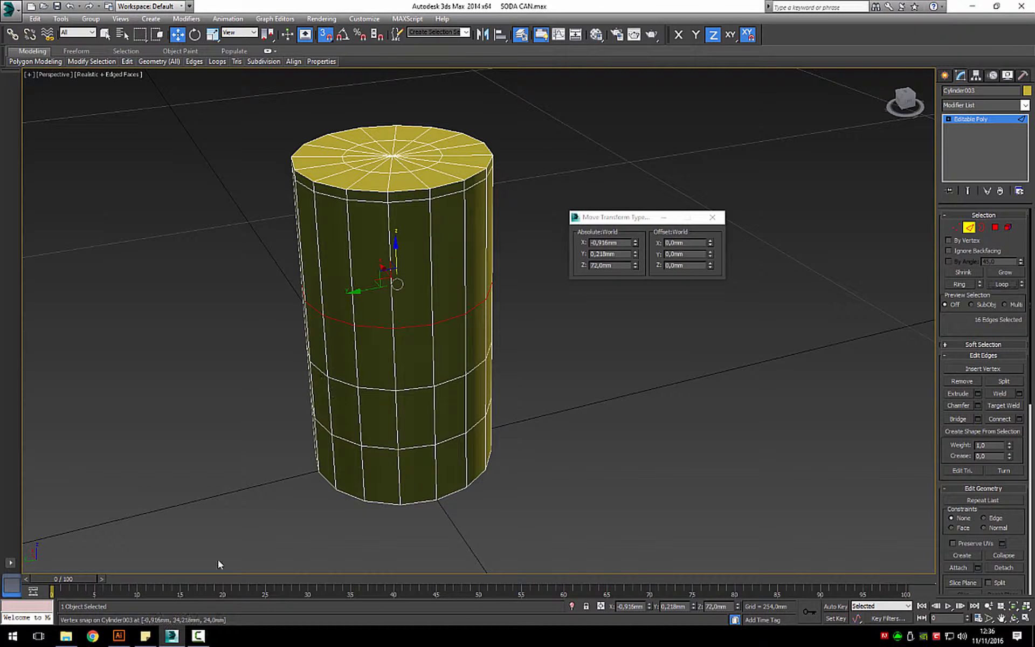
left_click(381, 447)
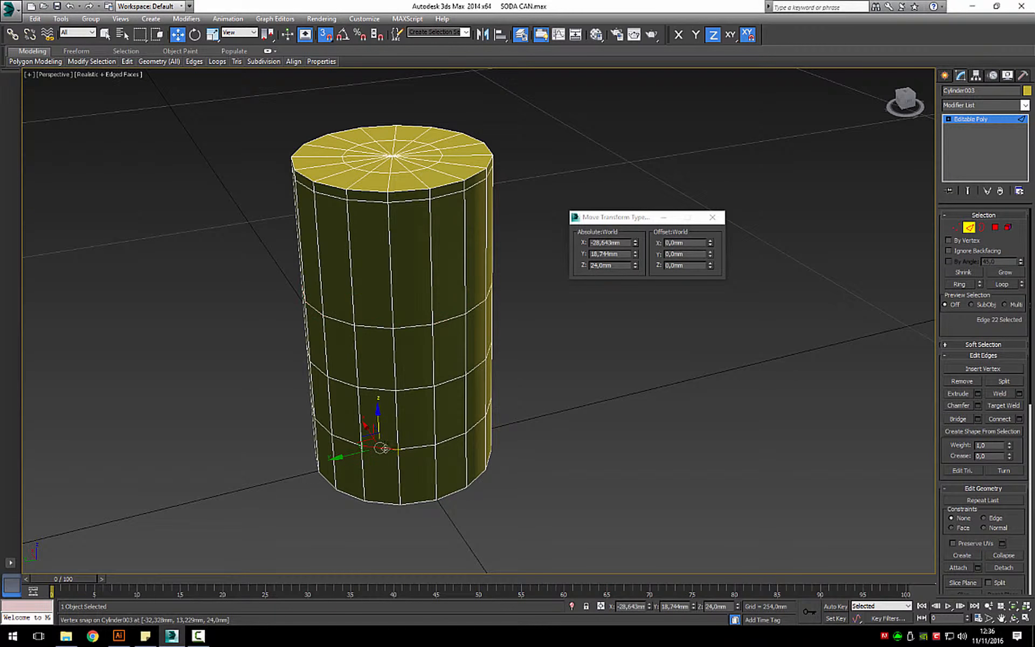
left_click(1003, 284)
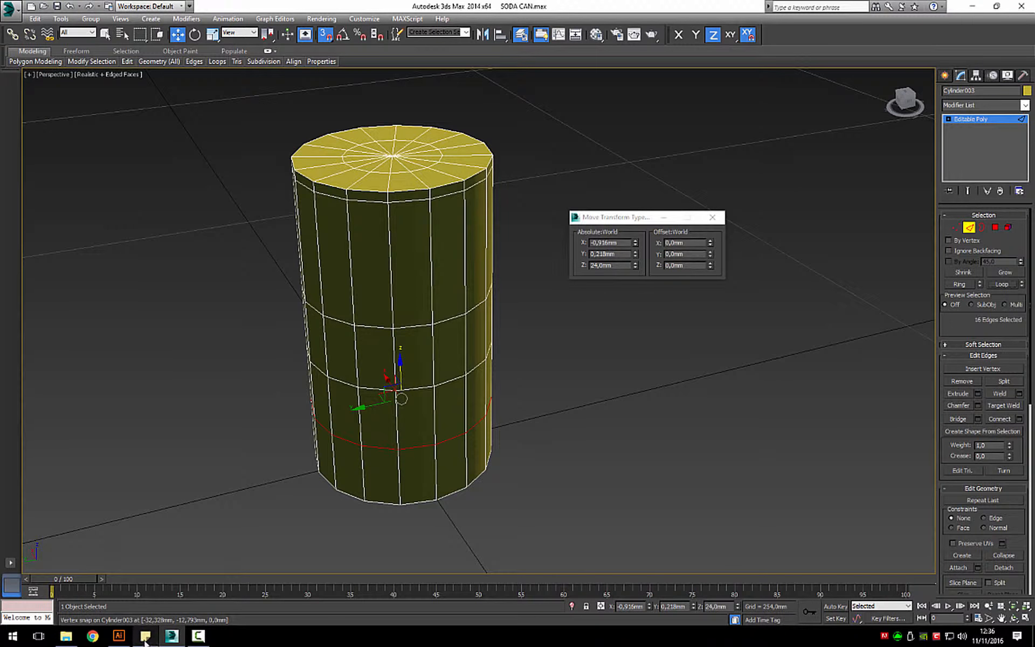
left_click(120, 637)
scroll(266, 539, "down", 10)
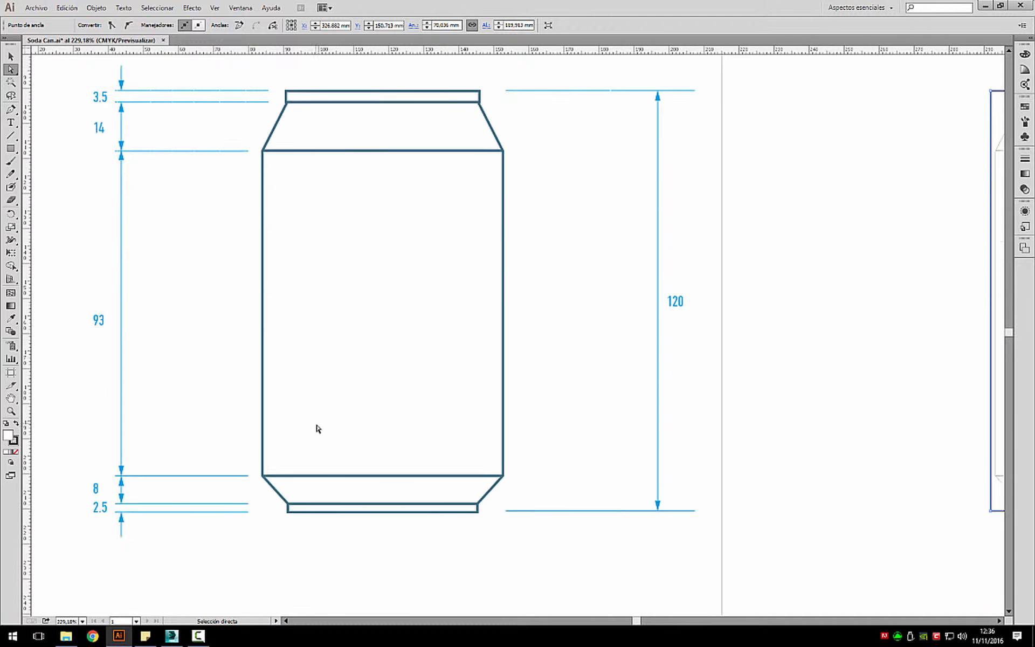
left_click(985, 5)
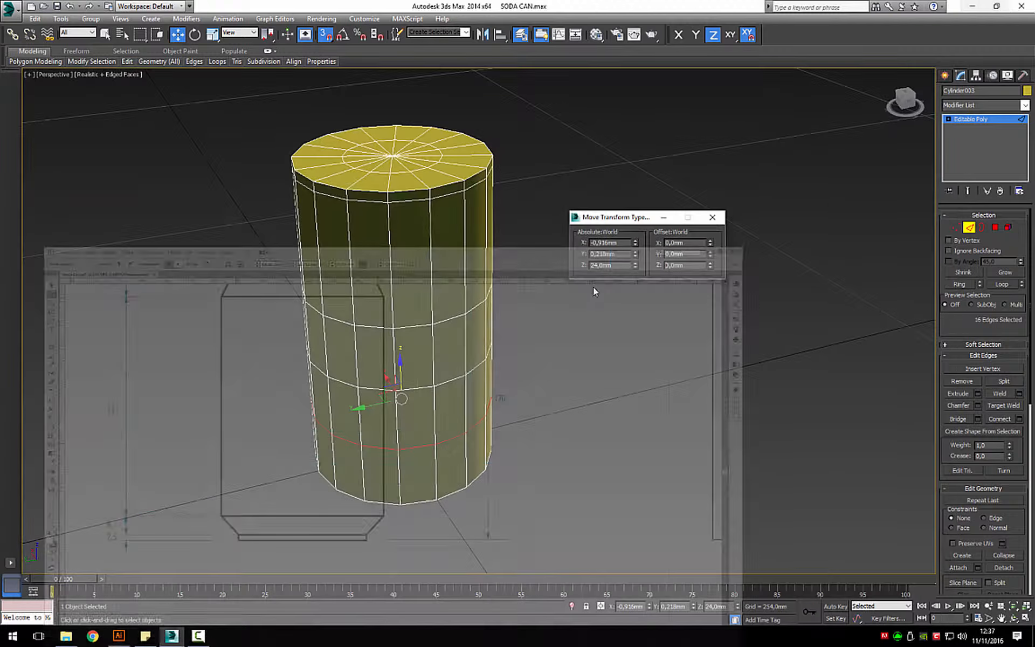
left_click_drag(401, 376, 389, 477)
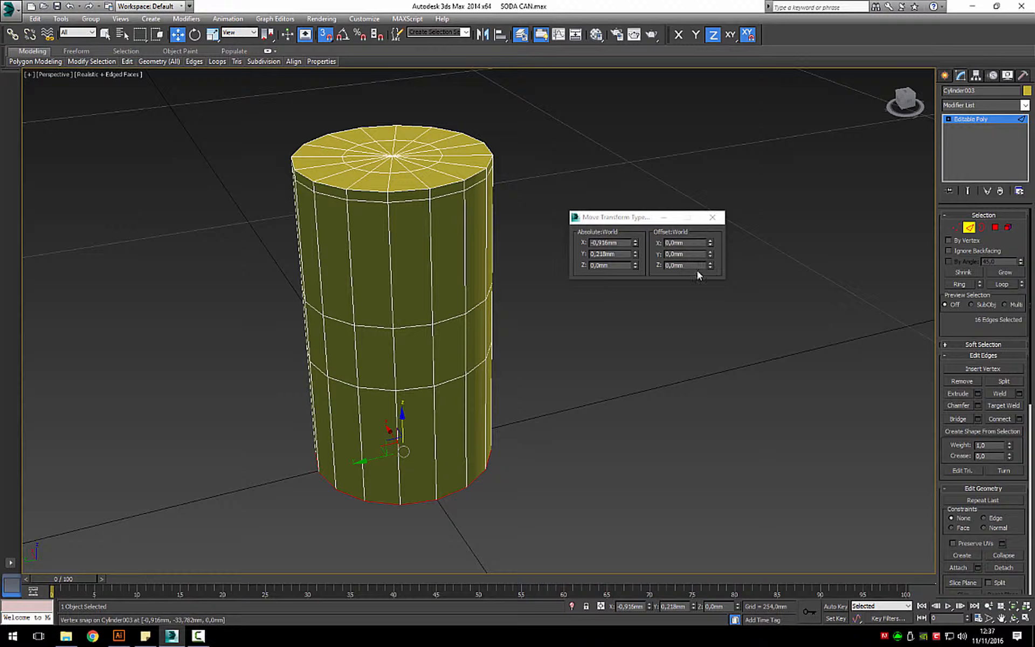
left_click(694, 265)
type("2,3")
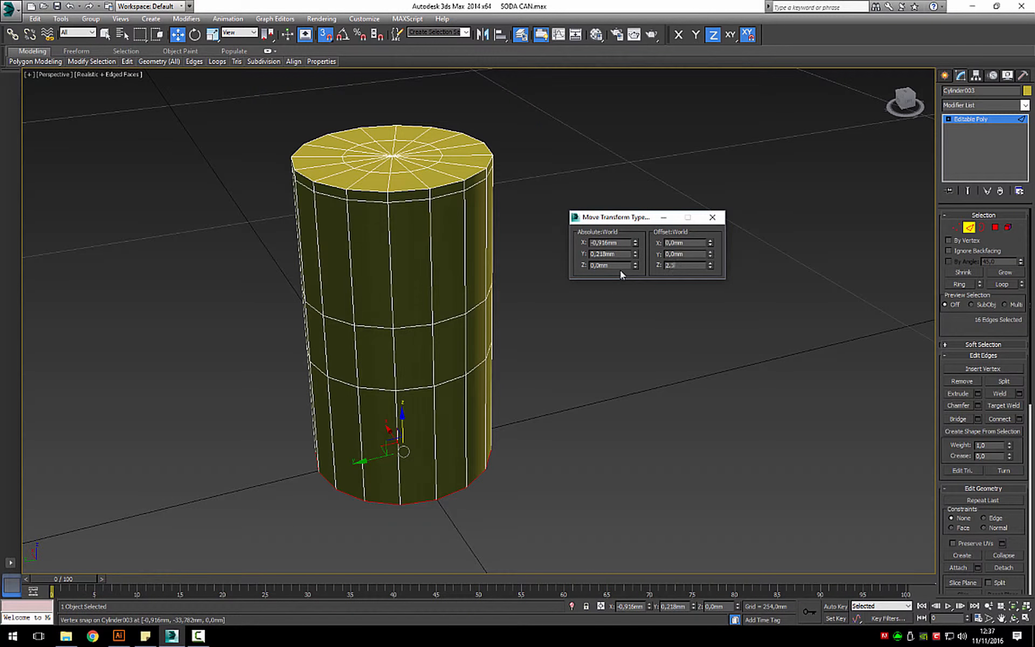
key("Return")
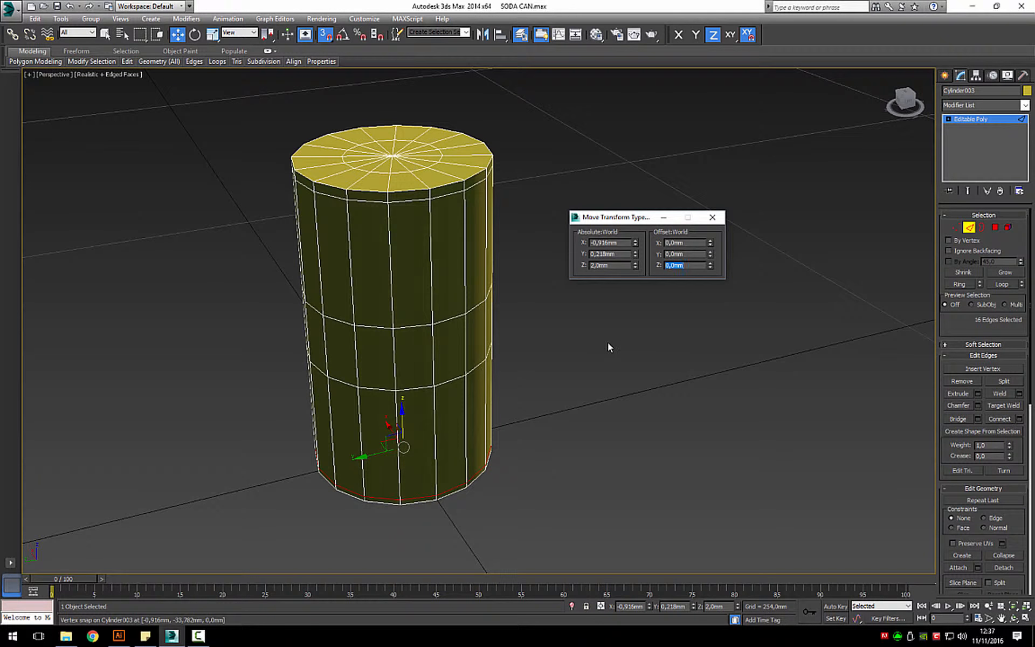
key("ctrl+z")
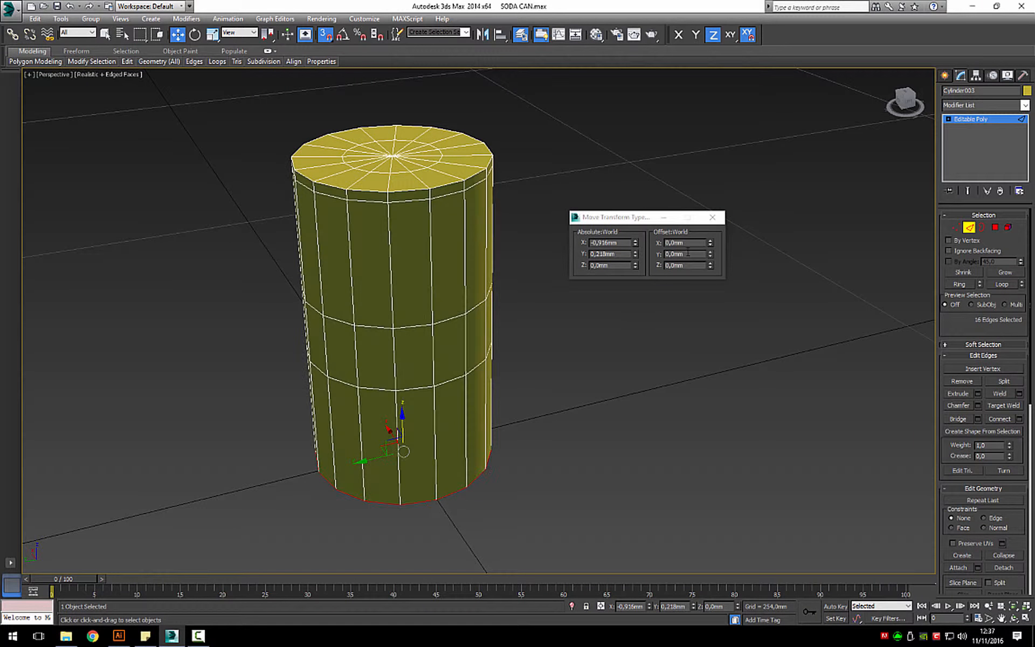
- Offset the loop at the bottom rim by 2.5 mm along Z
left_click(692, 265)
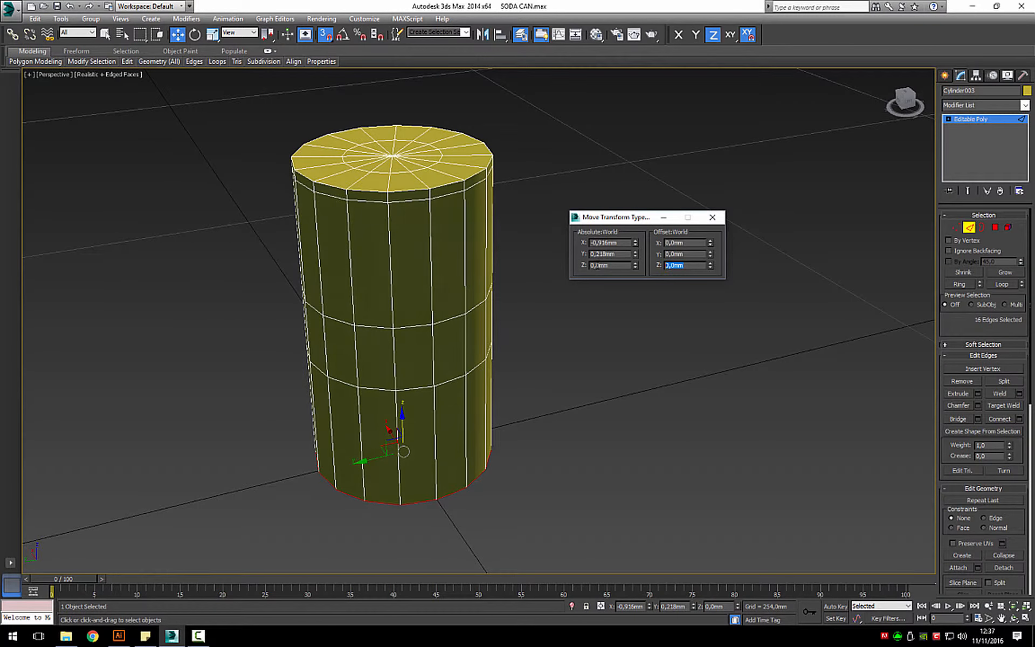
type("2")
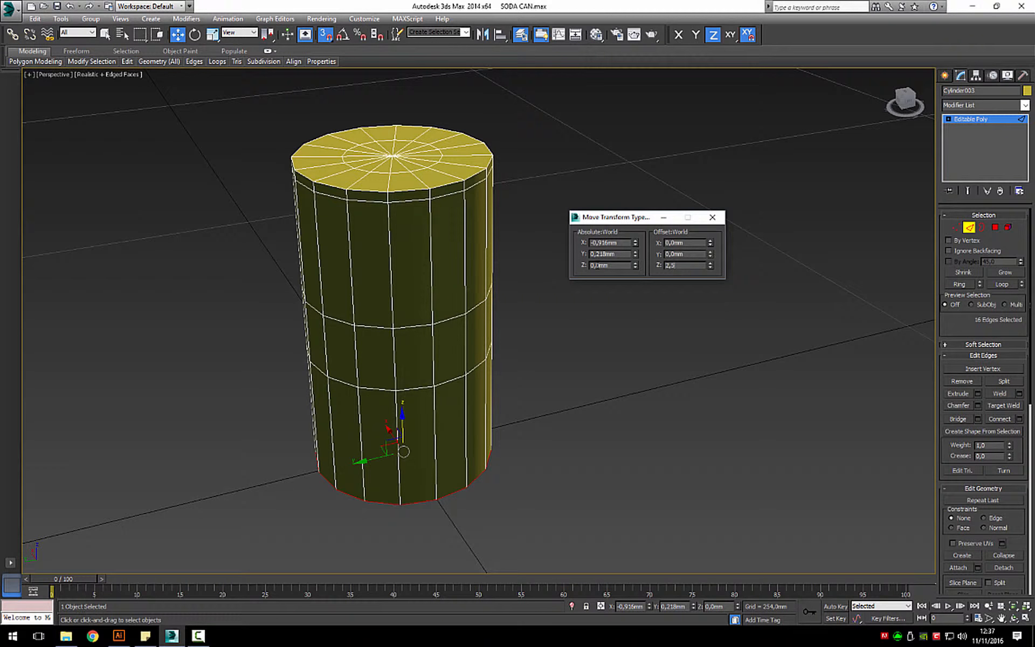
type(",5")
key("Return")
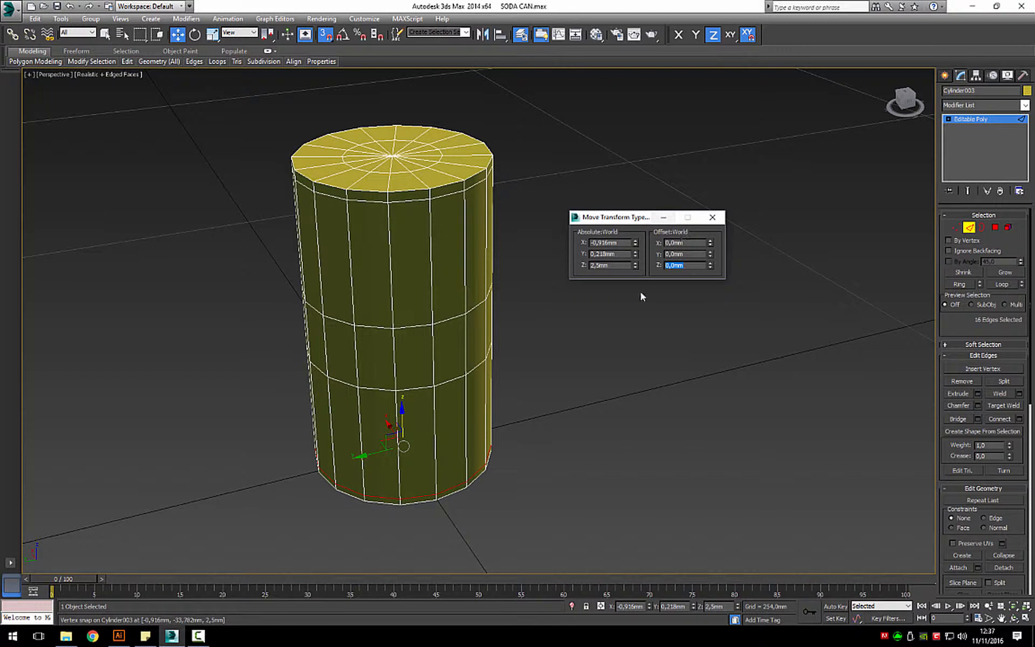
- Select the lower of the two remaining middle edge loops, snap it down onto the 2.5 mm loop, and offset it 8 mm along Z
left_click(461, 377)
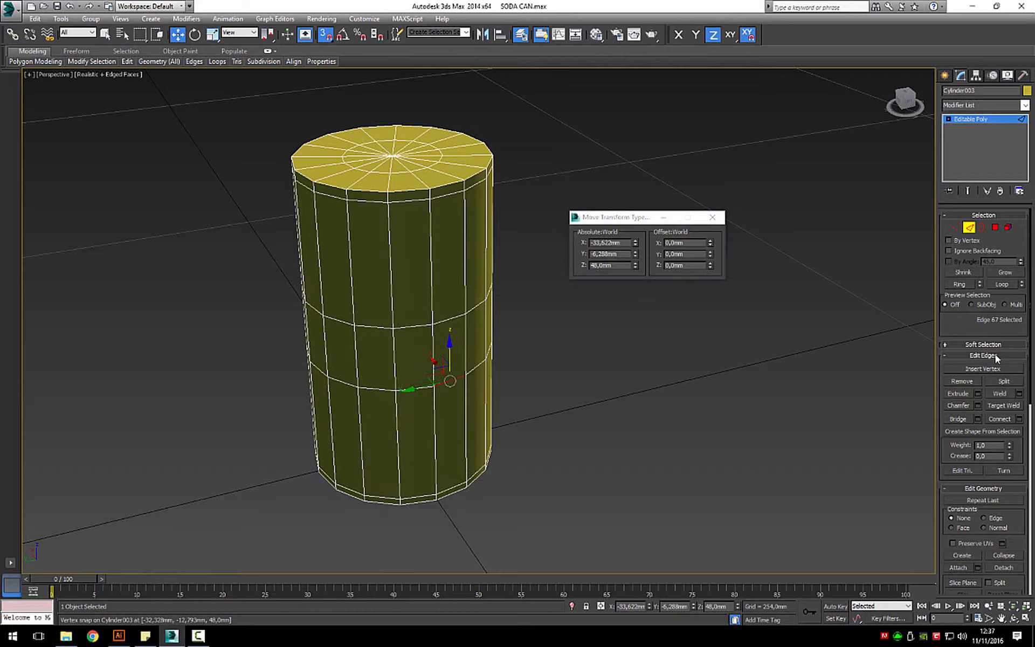
left_click(1004, 285)
mouse_move(399, 306)
left_mouse_down()
mouse_move(406, 399)
mouse_move(372, 472)
mouse_move(380, 492)
mouse_move(365, 492)
mouse_move(374, 488)
left_mouse_up()
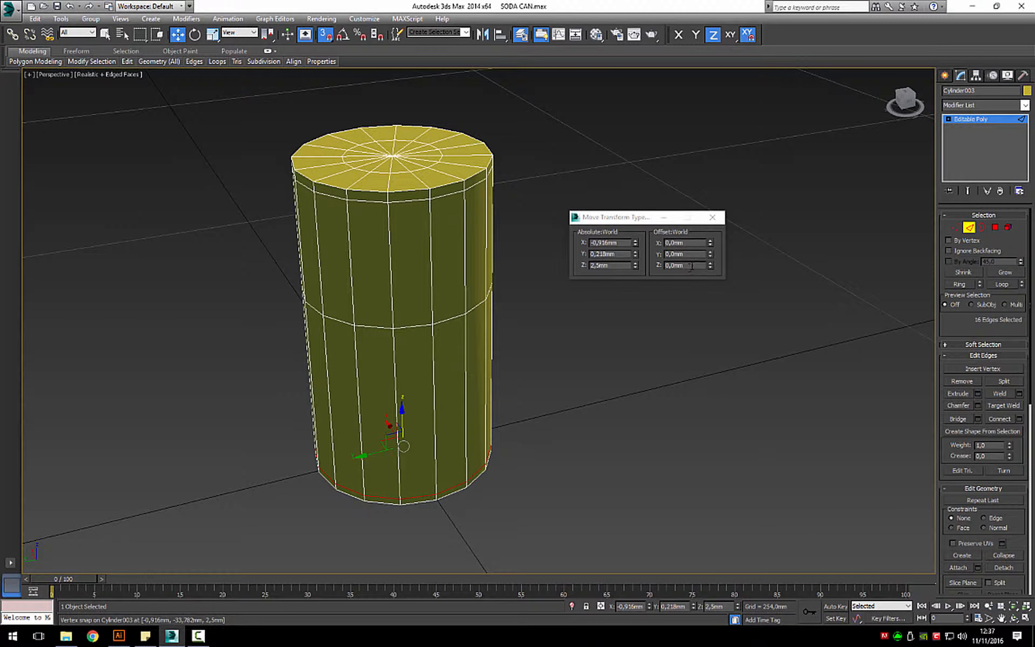
left_click(690, 266)
type("8")
key("Return")
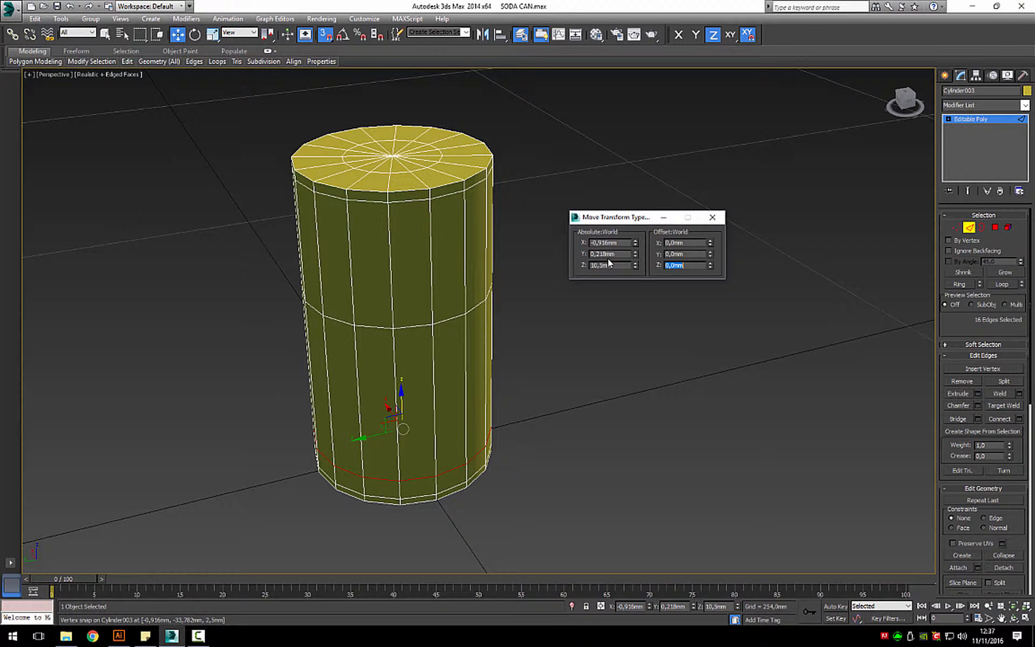
- Select the remaining middle edge loop and snap it down onto the loop at the 10.5 mm height
left_click(413, 326)
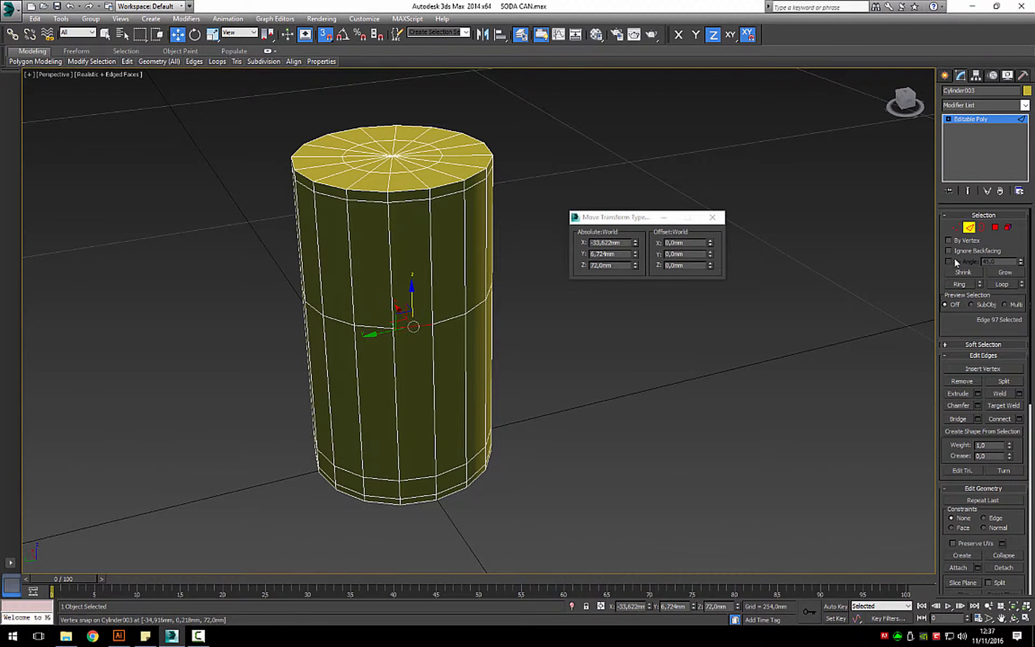
left_click(1004, 285)
mouse_move(396, 246)
left_mouse_down()
mouse_move(362, 462)
mouse_move(371, 478)
mouse_move(360, 477)
left_mouse_up()
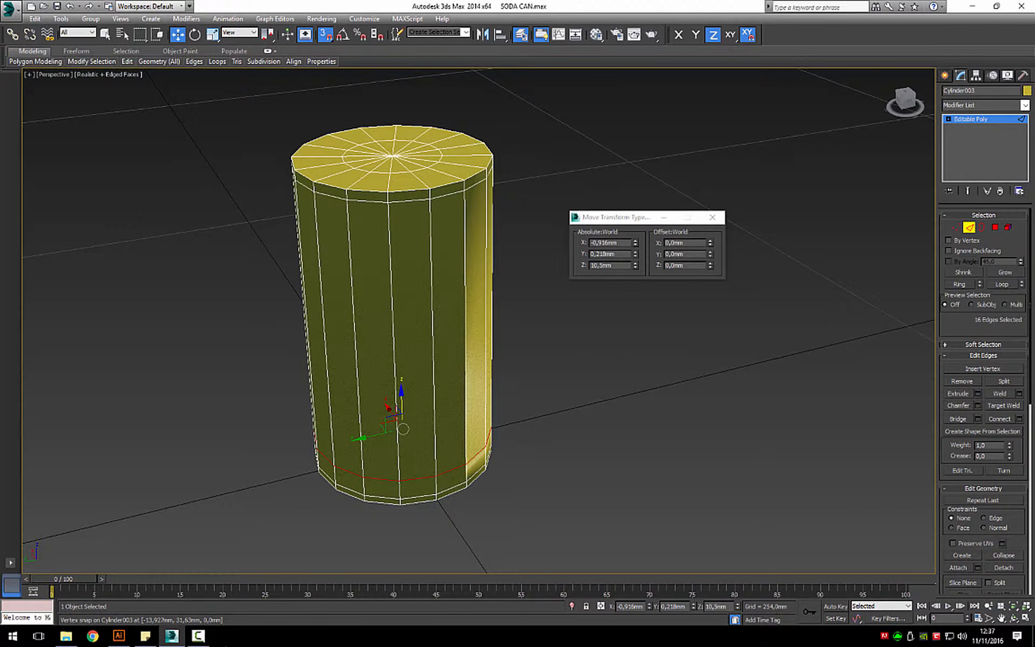
- Check the can body's height in the Illustrator drawing, offset the selected loop 93 mm along Z, and leave edge editing
left_click(119, 635)
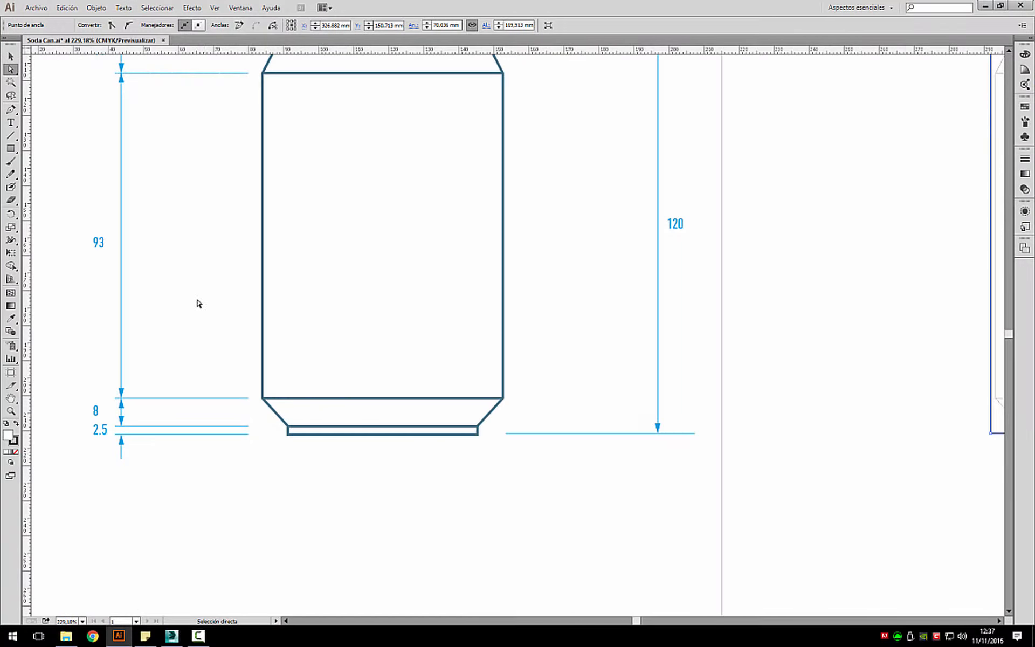
left_click(985, 6)
left_click(693, 265)
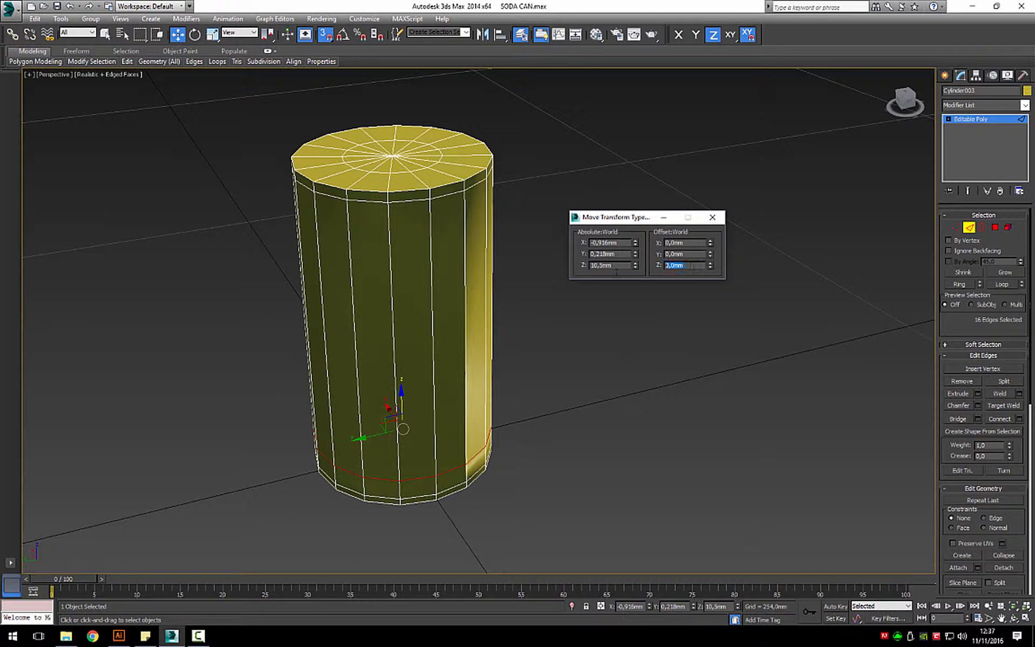
type("93")
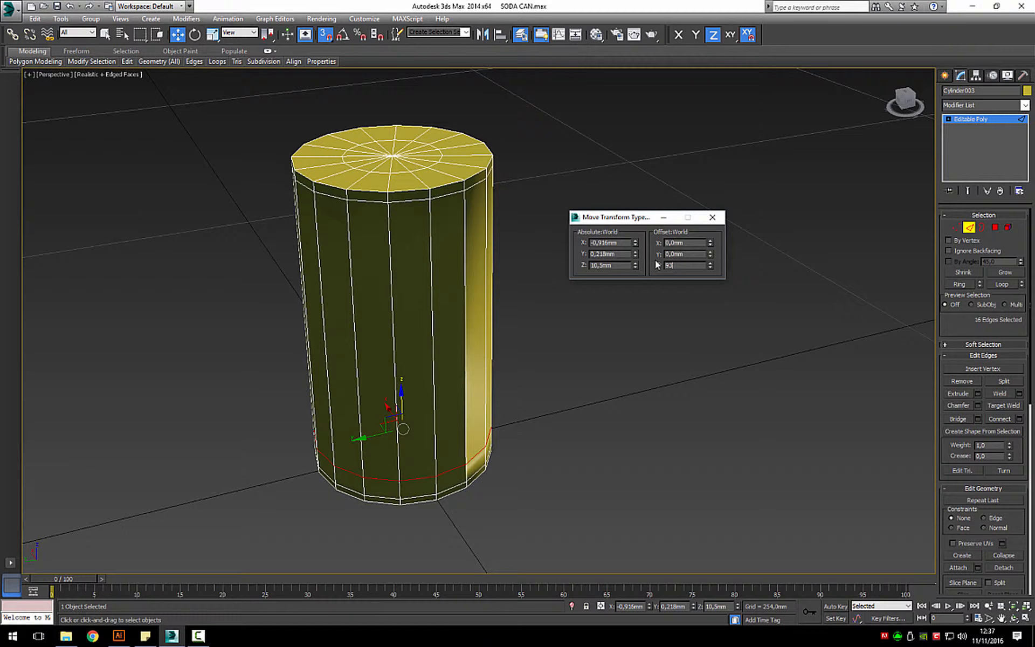
key("Return")
key("2")
- Switch to the Illustrator drawing and move the unfinished outline's left edge onto the left side of the can body
left_click(119, 636)
scroll(396, 345, "down", 1)
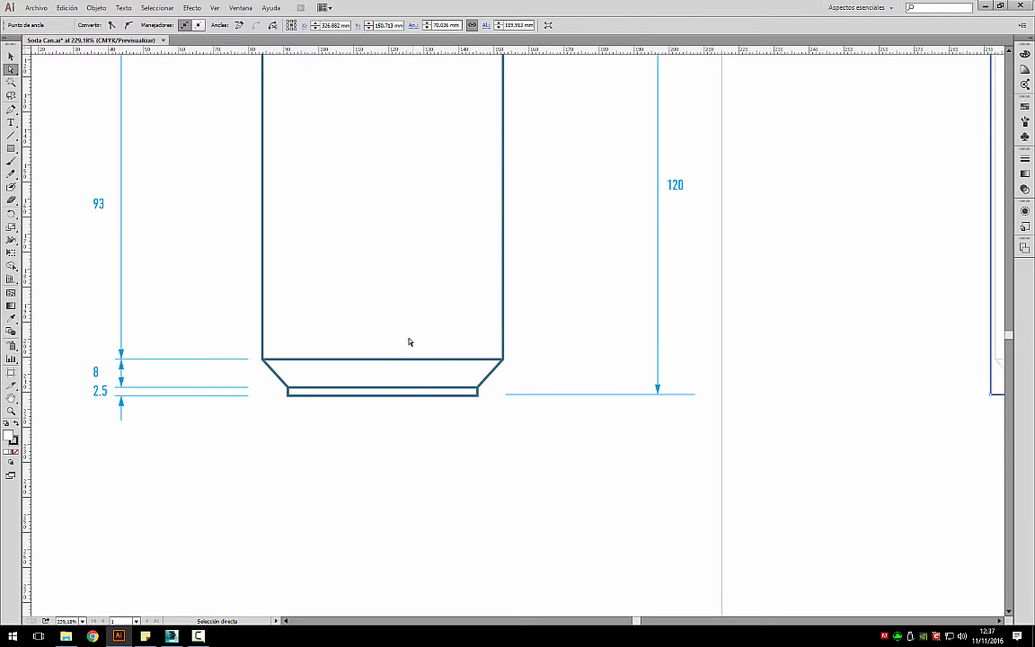
left_click_drag(398, 222, 312, 354)
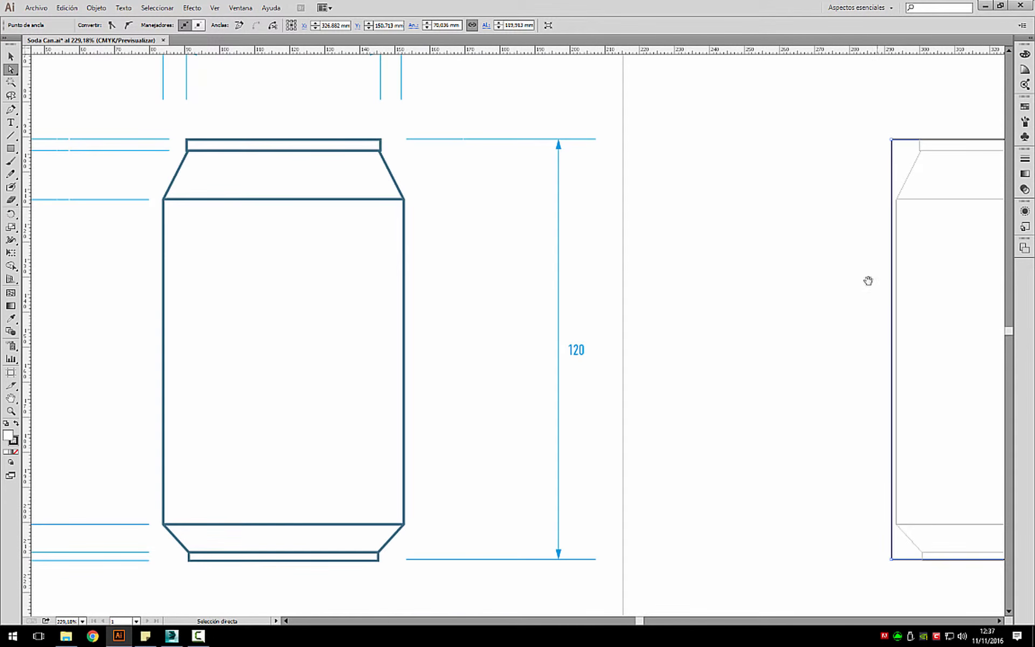
left_click_drag(868, 281, 476, 298)
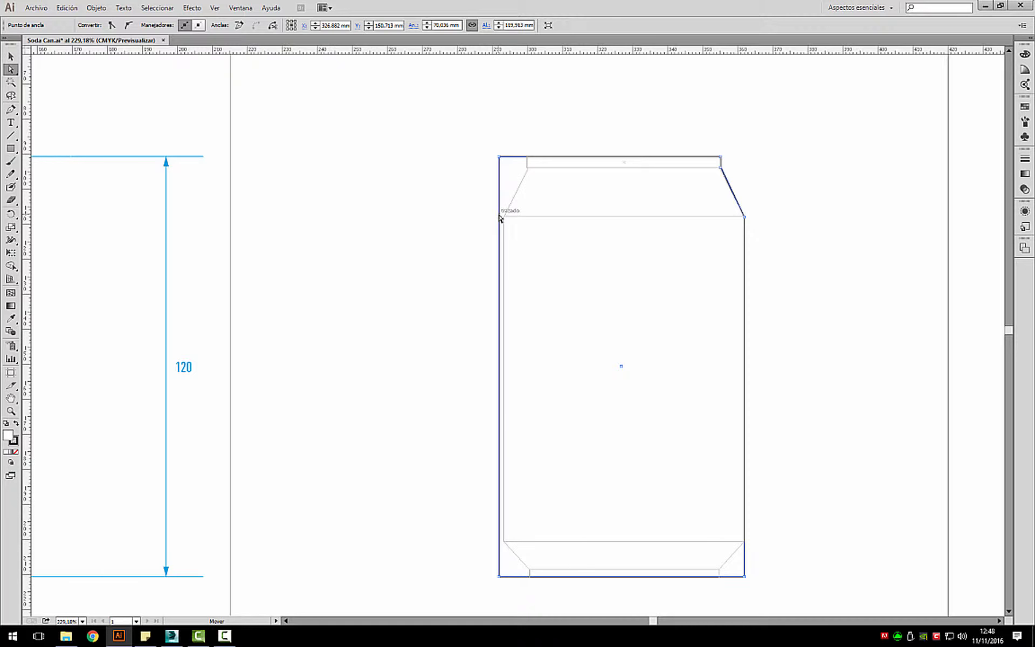
left_click_drag(499, 217, 504, 216)
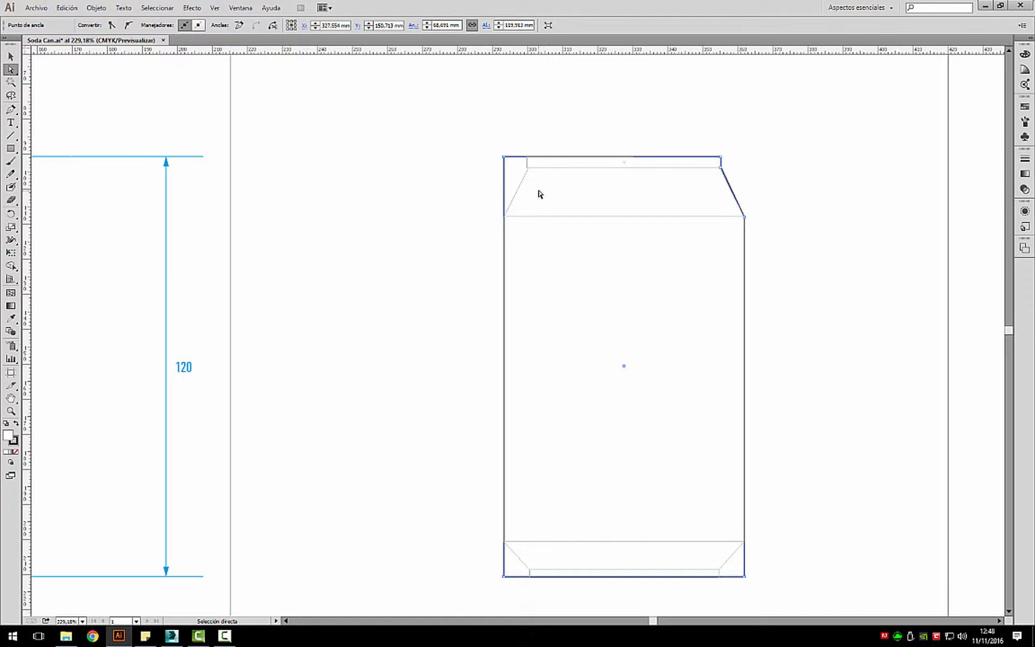
- Add anchor points on the outline's left edge at the shoulder and lower rim heights with the Pen tool
key("p")
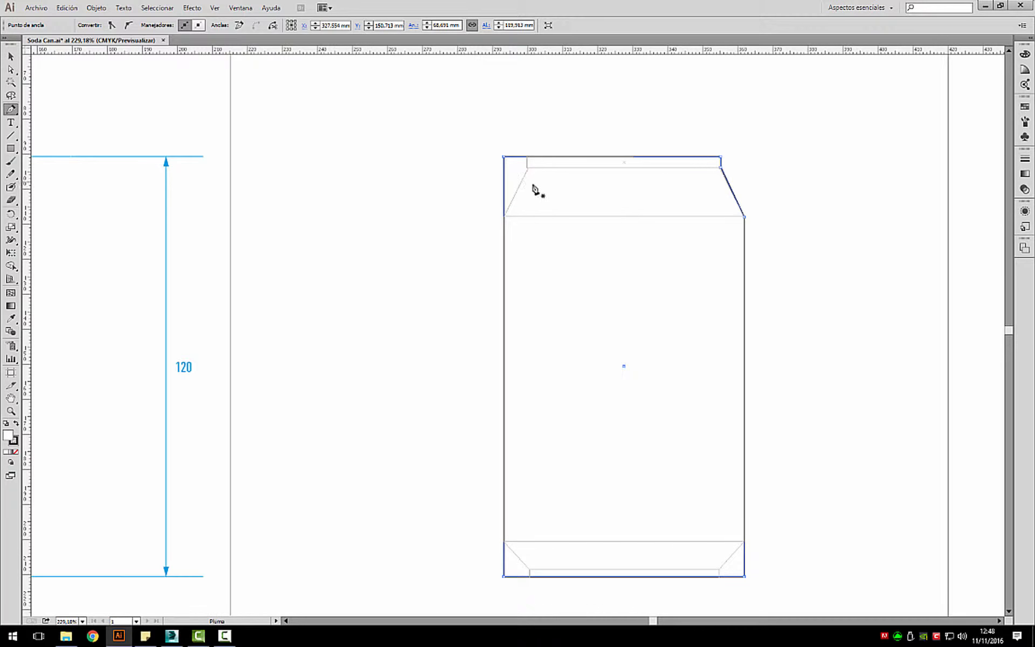
left_click(505, 216)
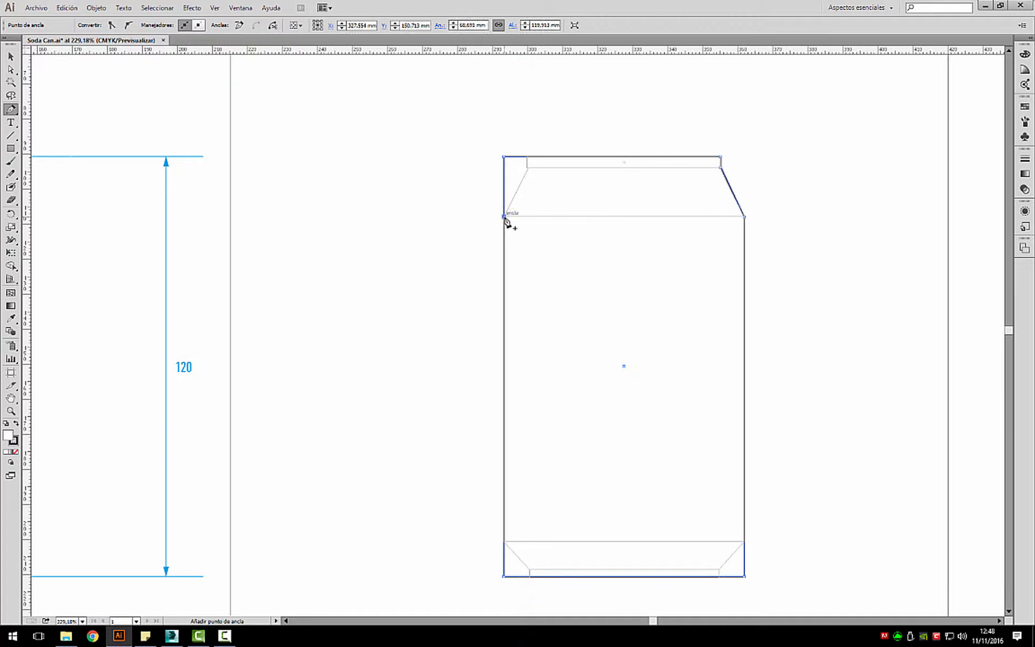
left_click(504, 157)
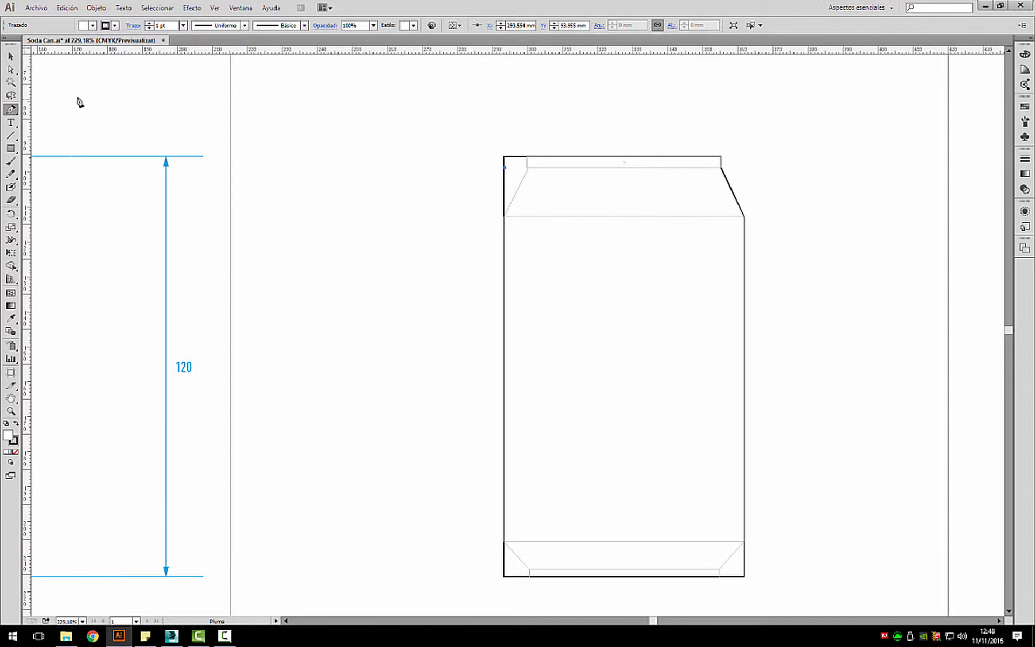
left_click(505, 169)
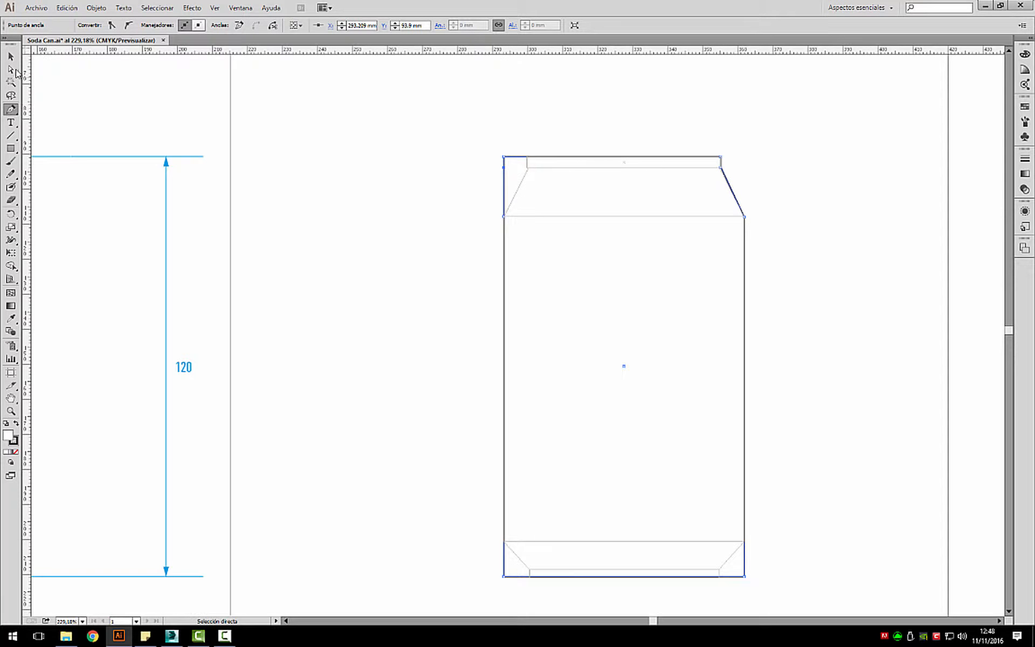
- Move the outline's upper-left anchor points inward onto the can's neck using direct selection
left_click(12, 70)
left_click_drag(504, 158, 528, 164)
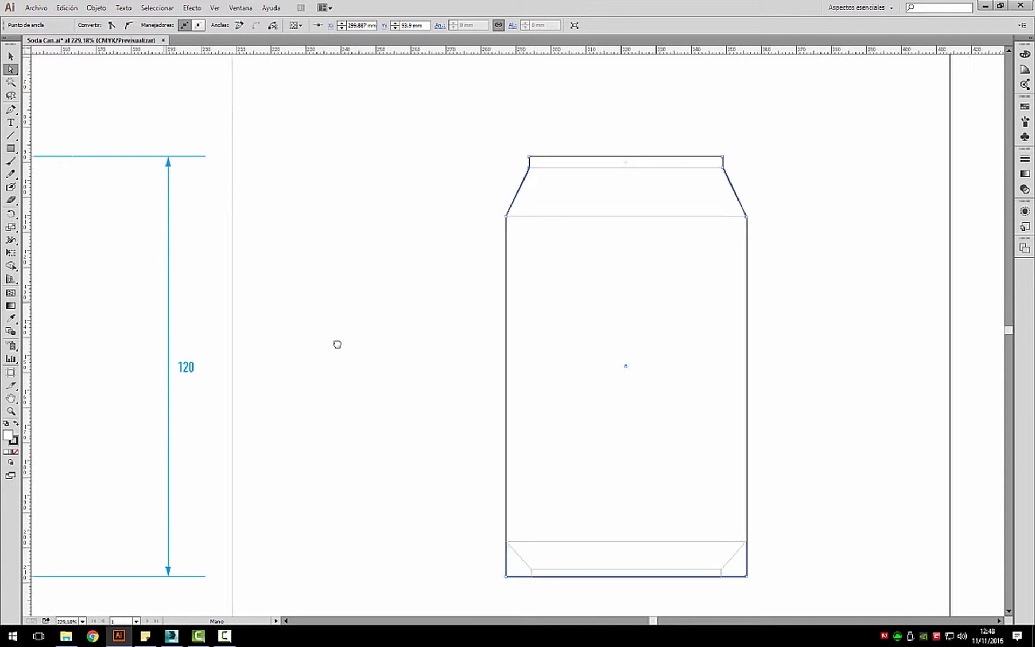
- Review the dimensioned can drawing, switch back to 3ds Max, and close the Move Transform Type-In
scroll(338, 344, "left", 10)
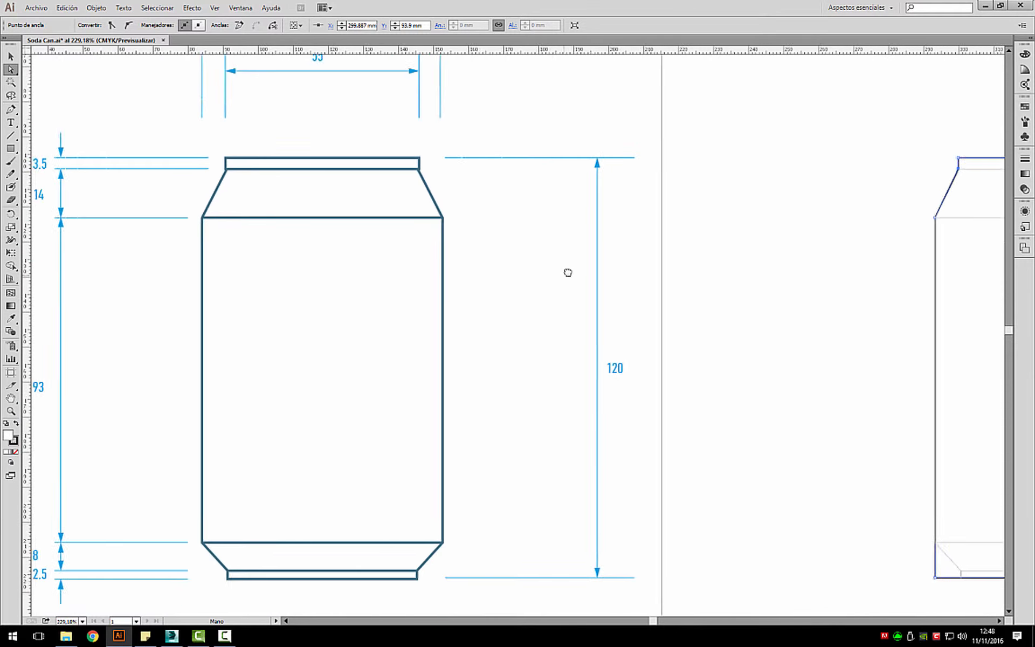
left_click(173, 636)
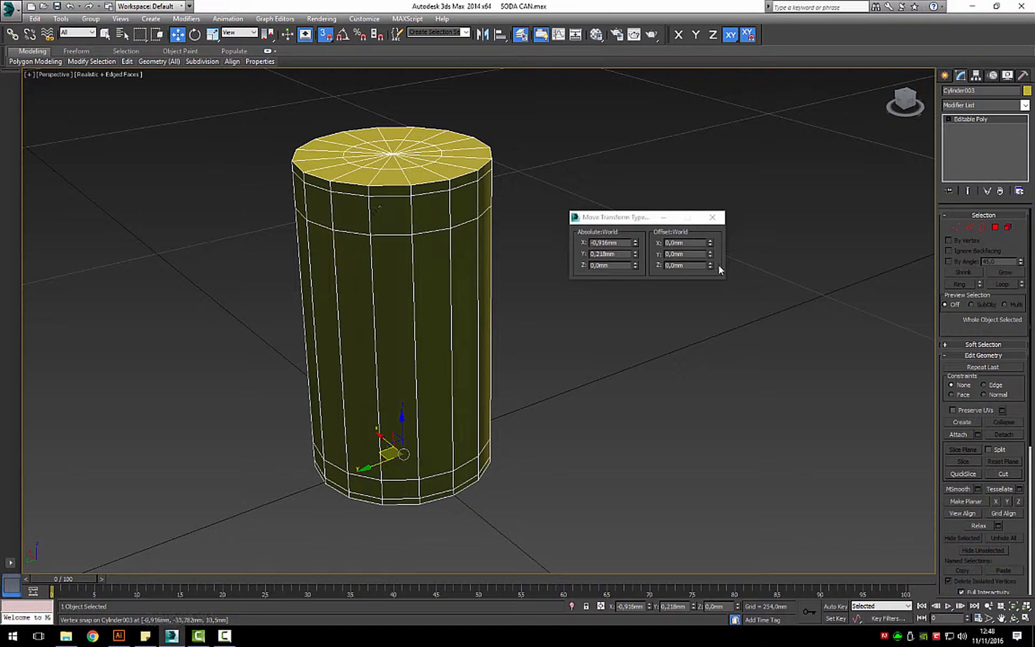
left_click(712, 217)
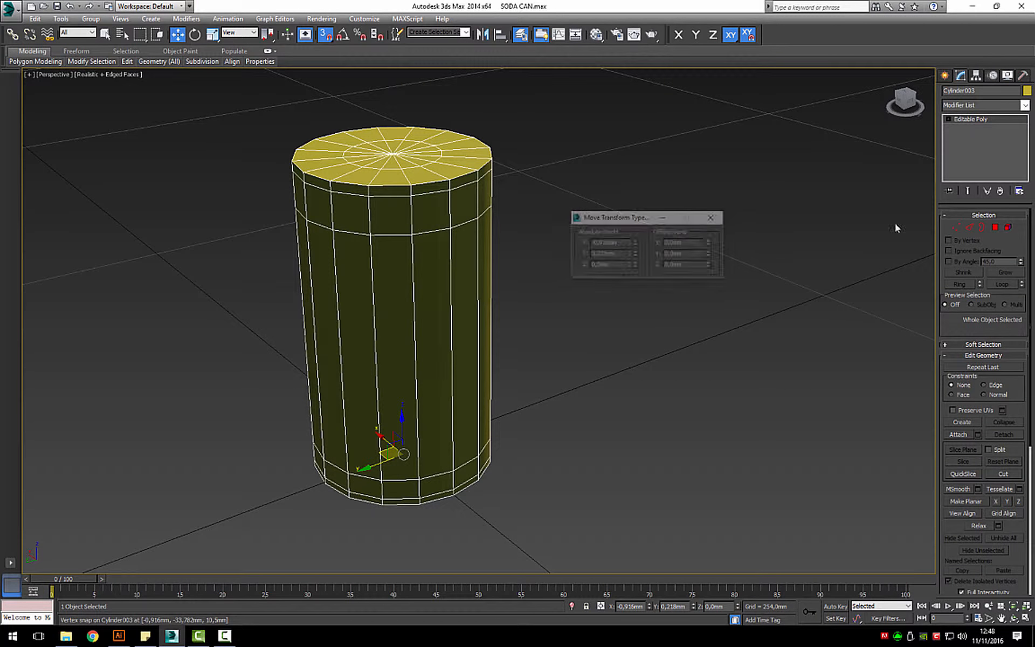
- Try to select the edge loop just below the top rim together with the top rim's loop
left_click(969, 227)
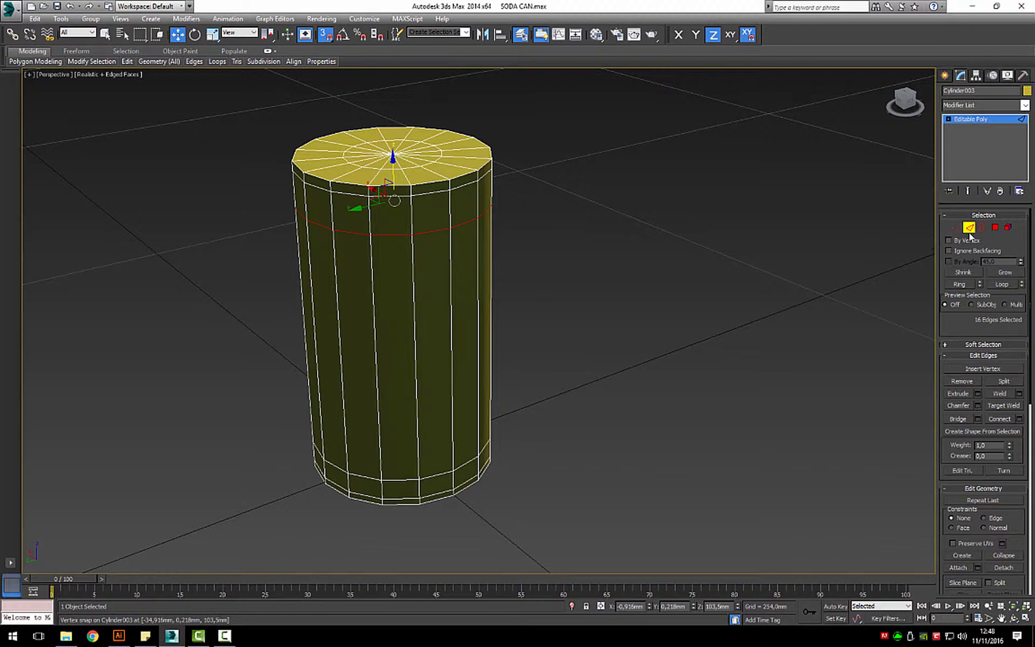
left_click(432, 193)
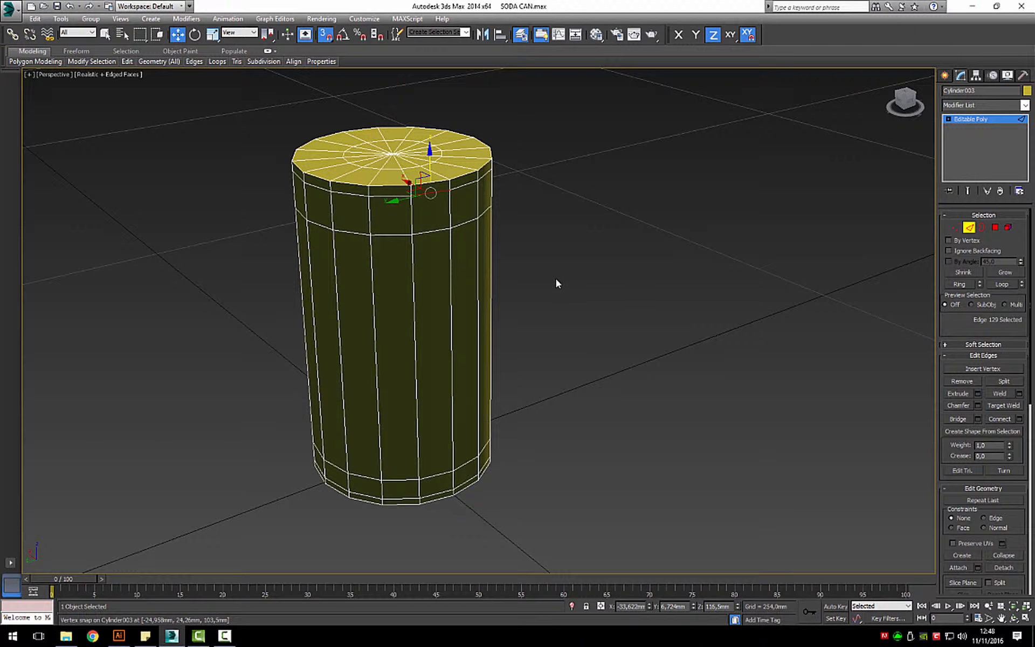
left_click(1002, 285)
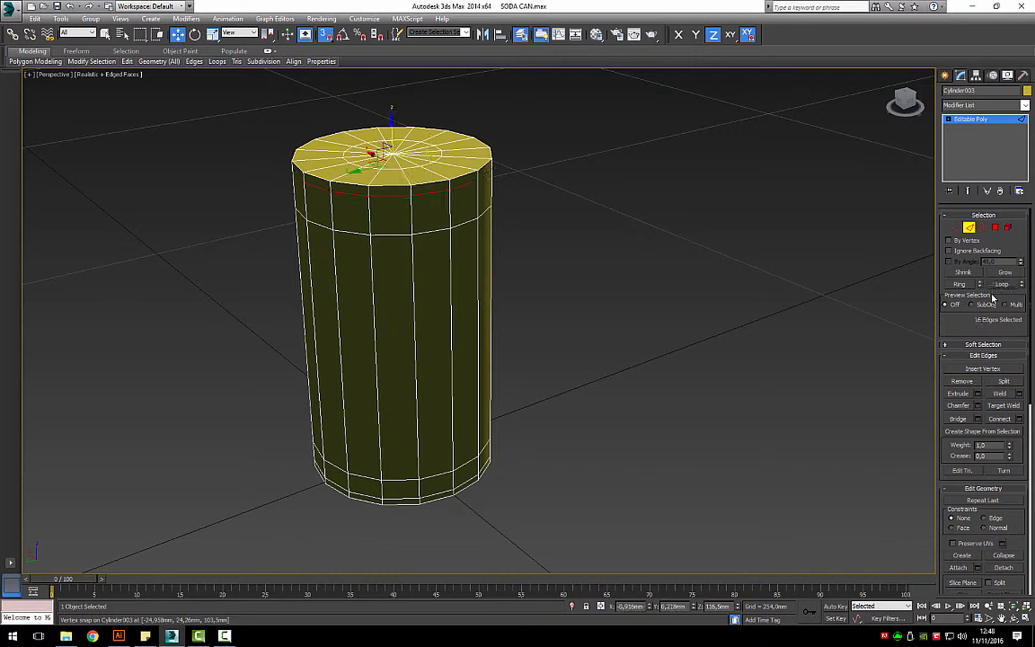
double_click(426, 183, "ctrl")
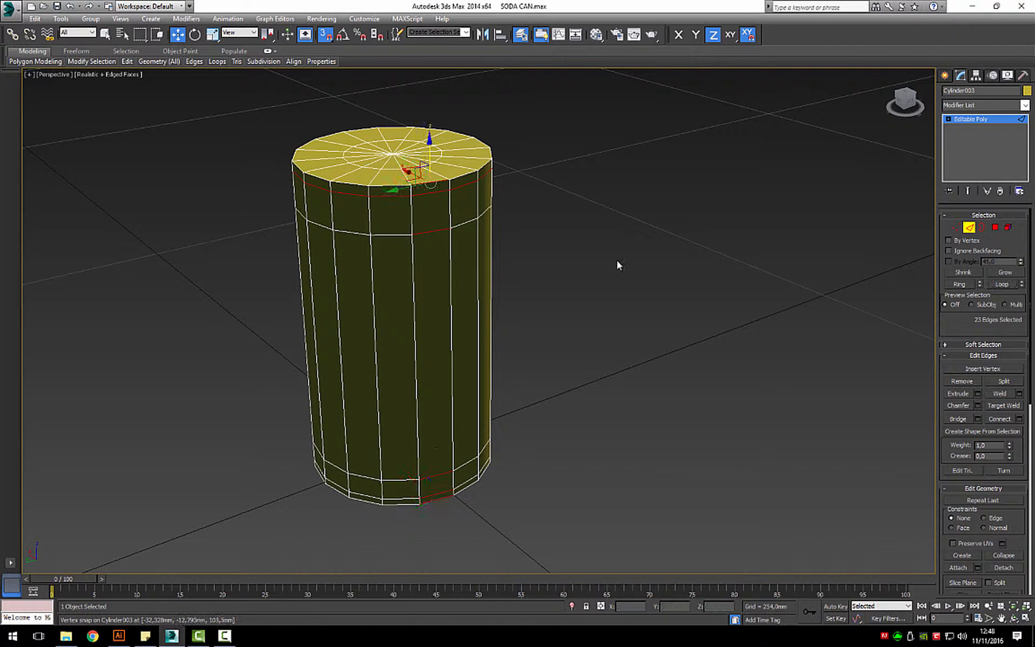
left_click(548, 249)
left_click(430, 193)
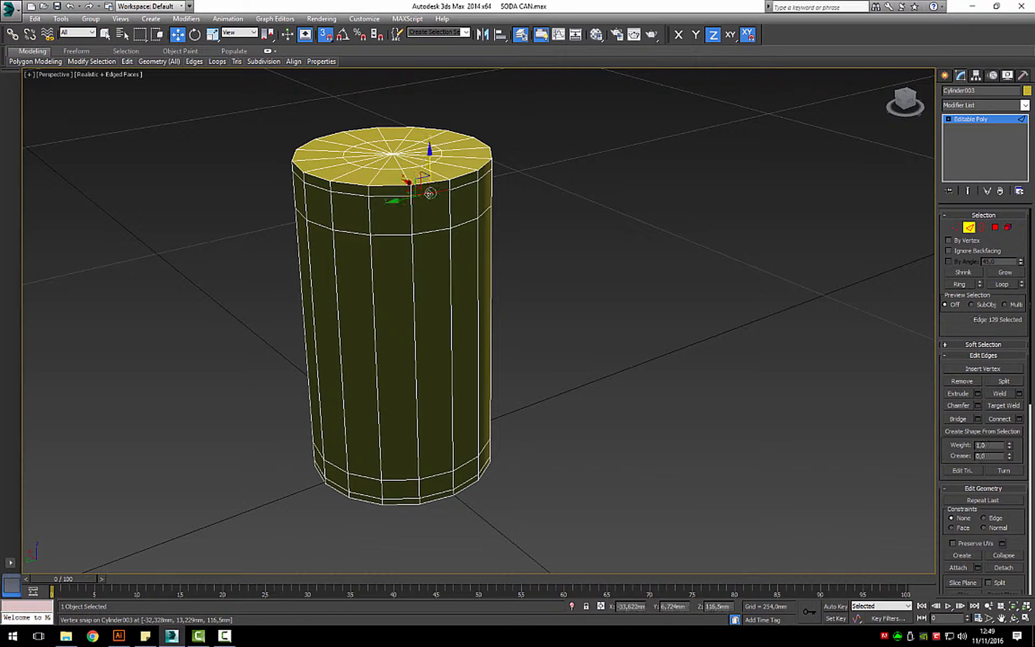
- Switch to vertex editing and show four viewports, with the Front view framing the upper part of the cylinder
left_click(956, 227)
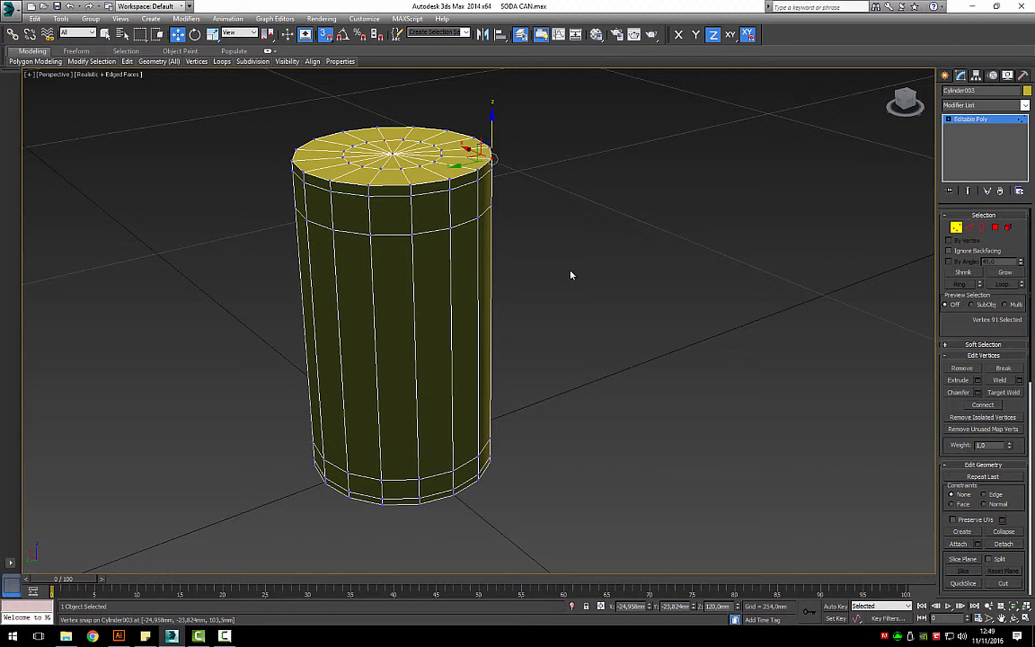
key("alt+w")
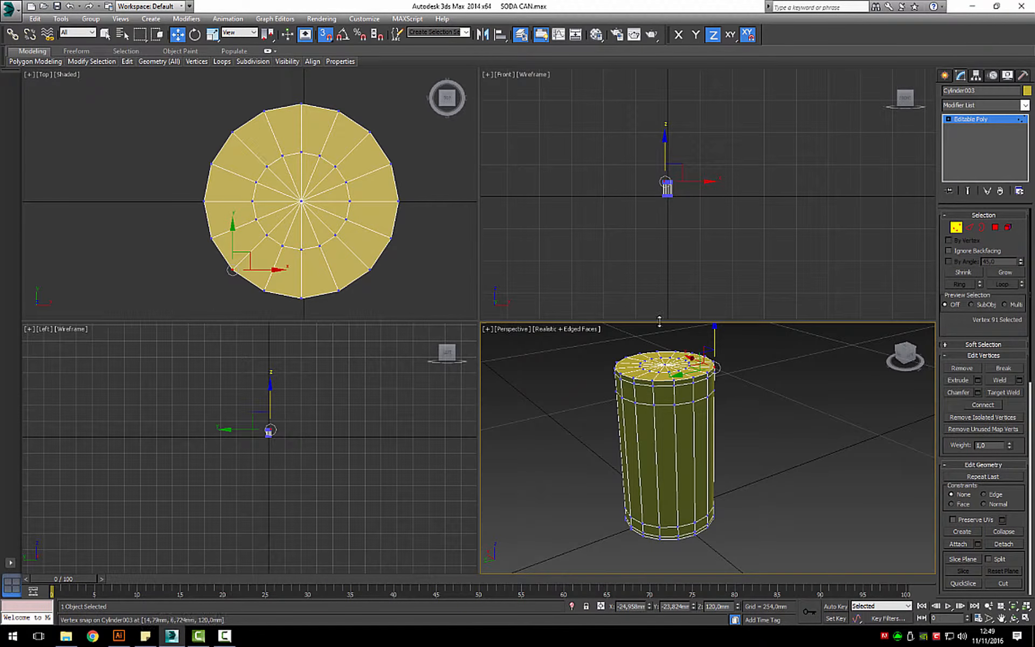
scroll(671, 175, "up", 10)
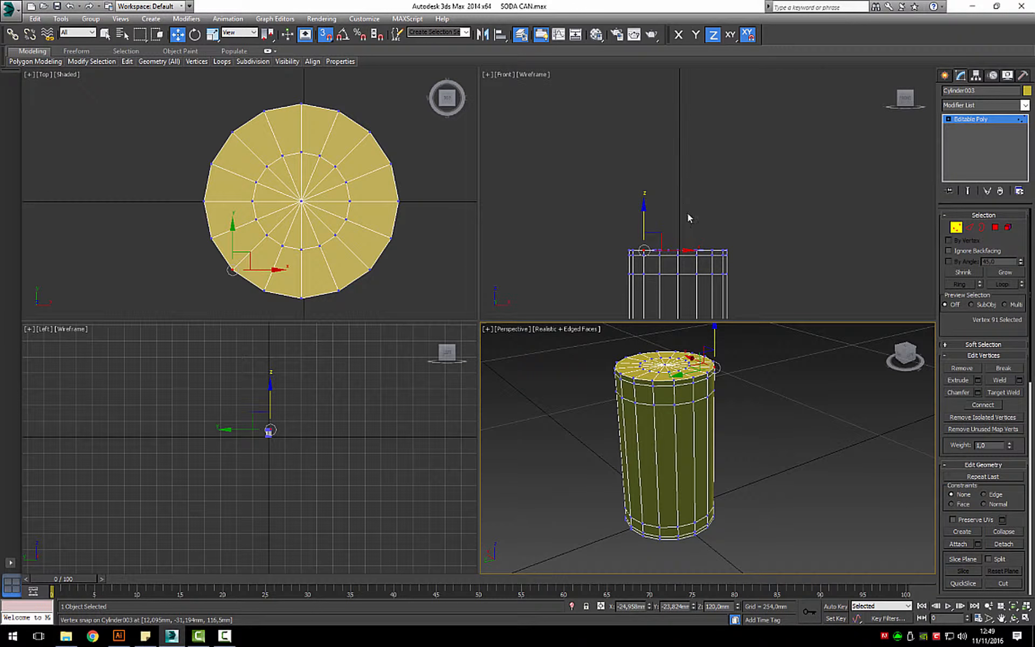
middle_click_drag(699, 224, 619, 188, "alt")
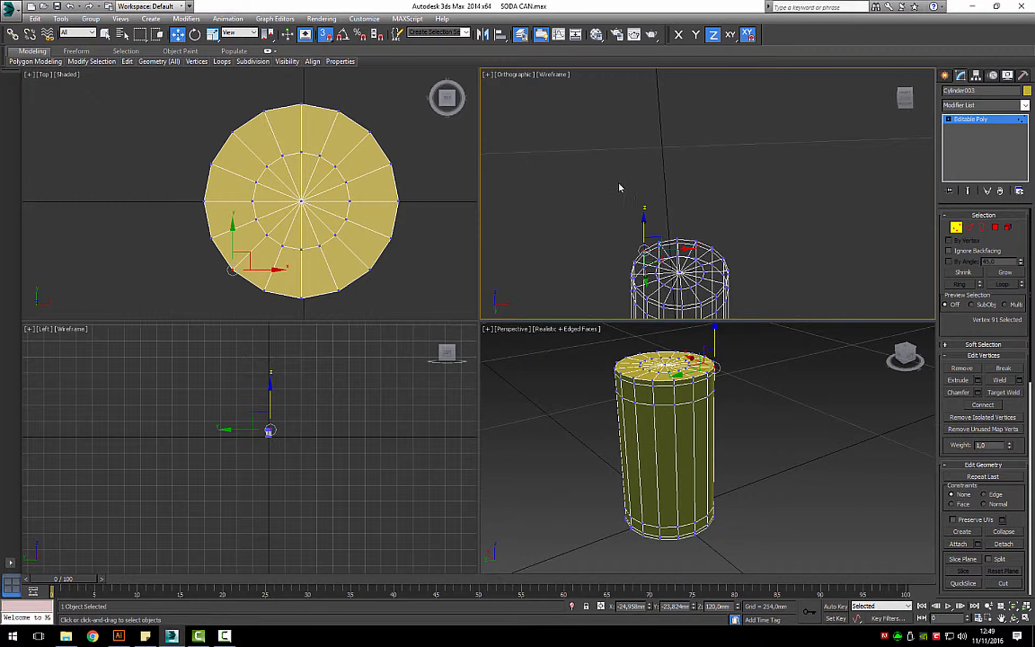
key("f")
scroll(654, 194, "up", 6)
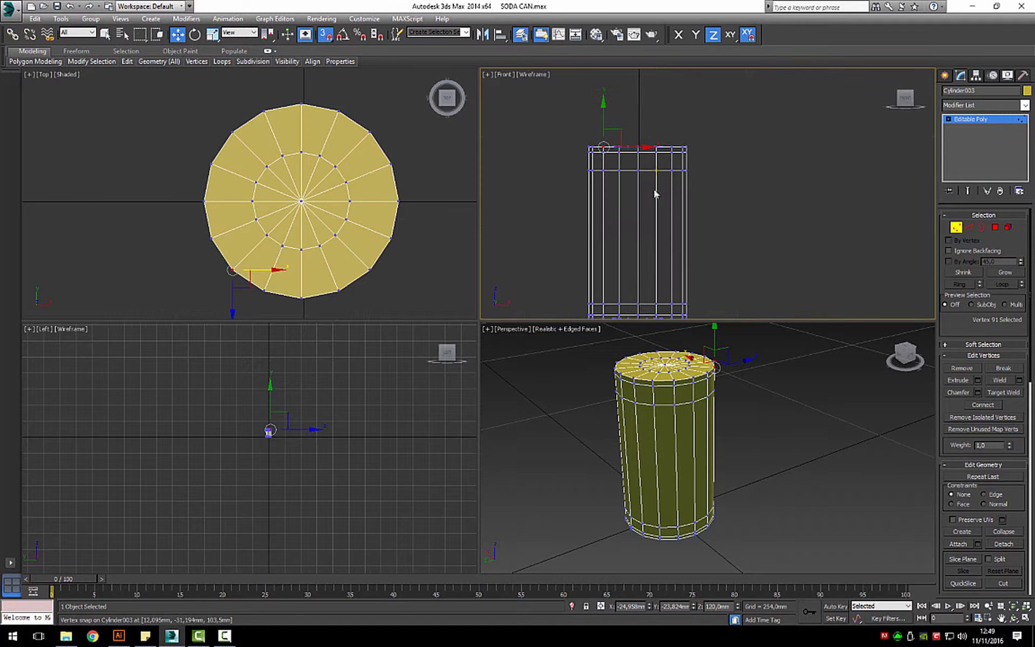
scroll(576, 146, "up", 4)
- Turn off snapping, try moving the upper-left rim vertices inward along X in the Front view, and undo the move
left_click_drag(598, 133, 695, 159)
key("ctrl+z")
left_click(327, 35)
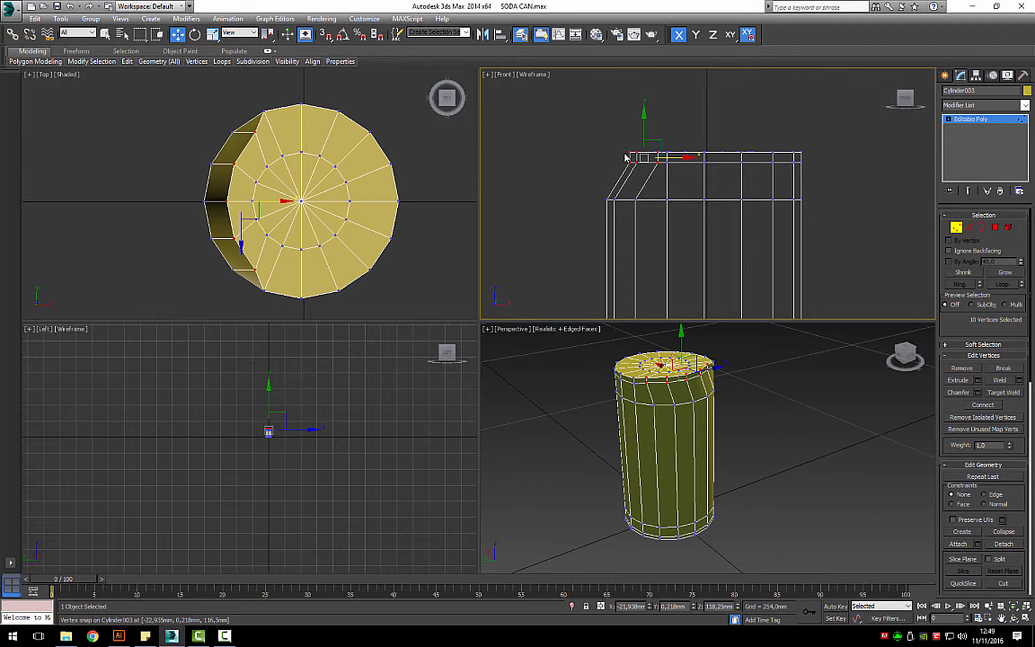
mouse_move(695, 422)
middle_mouse_down("alt")
mouse_move(561, 409)
mouse_move(615, 471)
mouse_move(612, 432)
mouse_move(591, 483)
mouse_move(671, 452)
mouse_move(704, 426)
middle_mouse_up("alt")
key("ctrl+z")
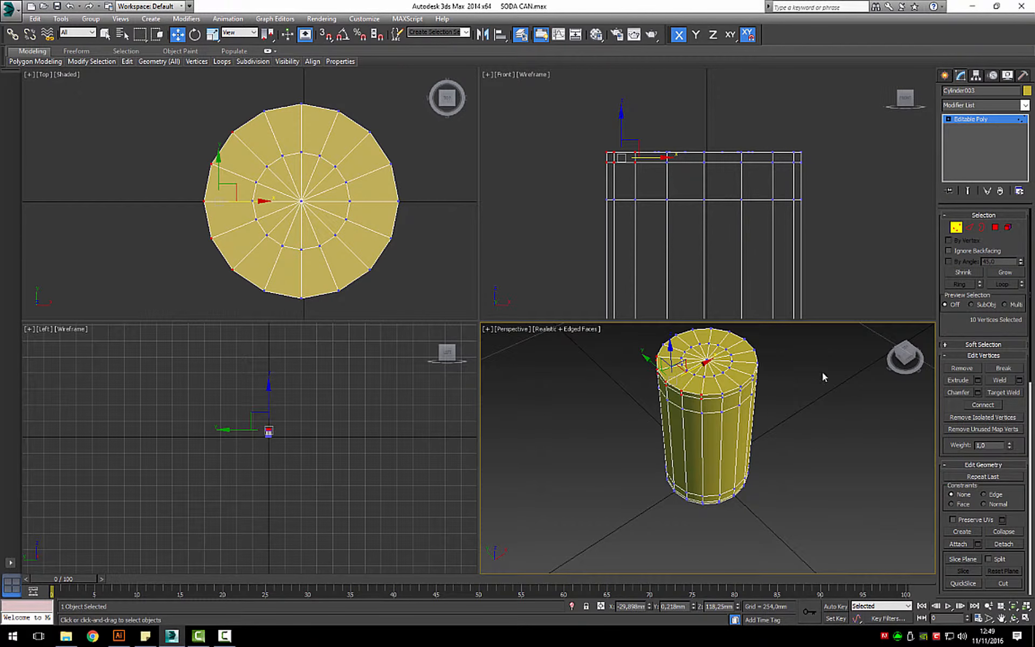
- Return to edge editing and select the loop just below the top rim together with the top rim's loop
left_click(969, 227)
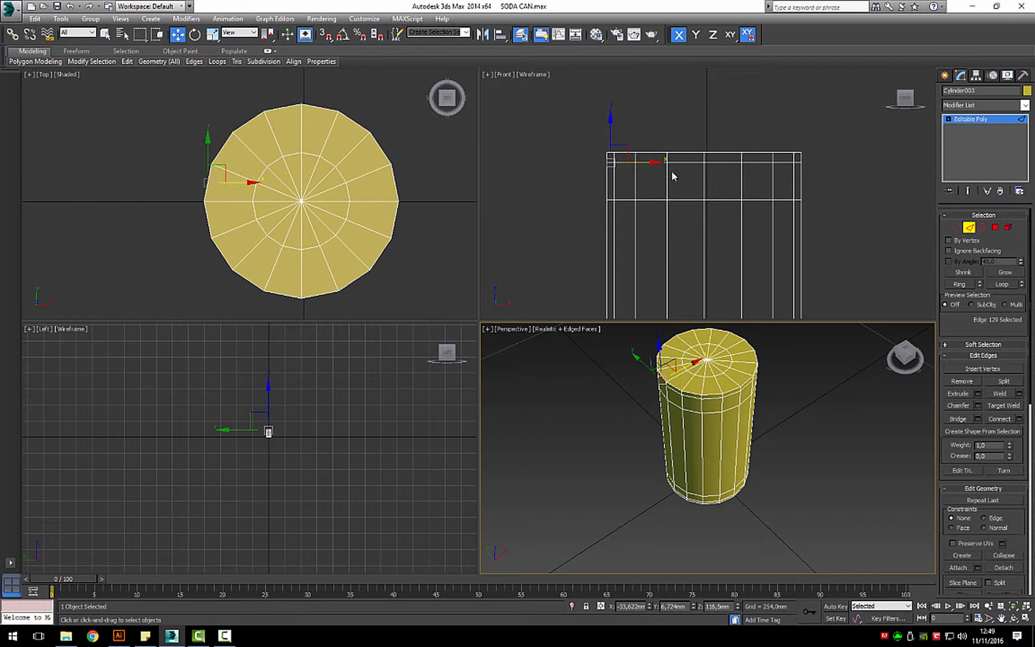
left_click(690, 163)
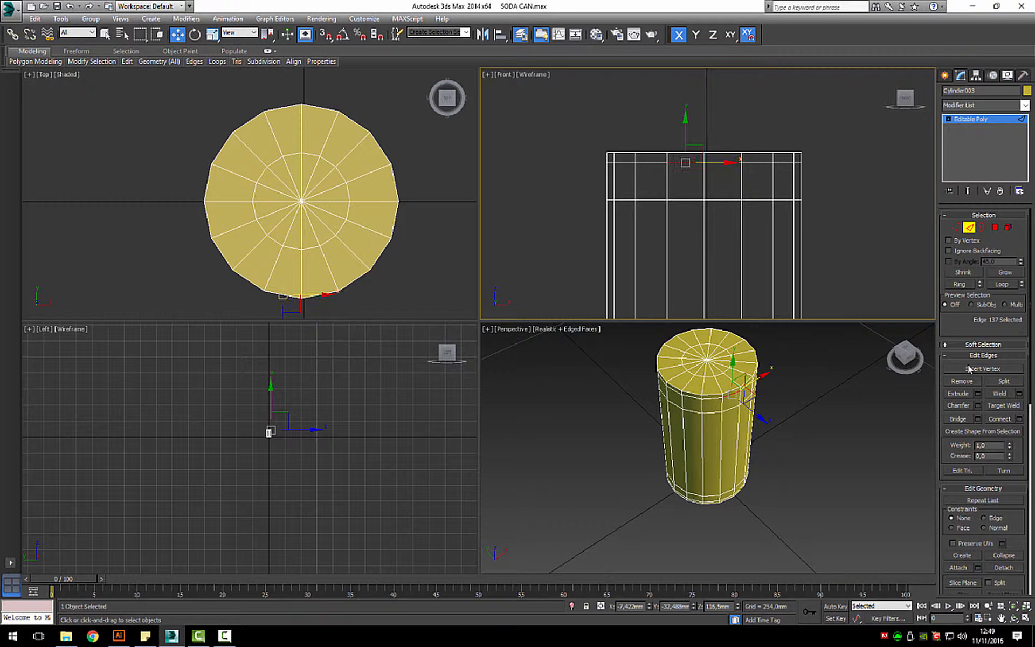
left_click(1010, 284)
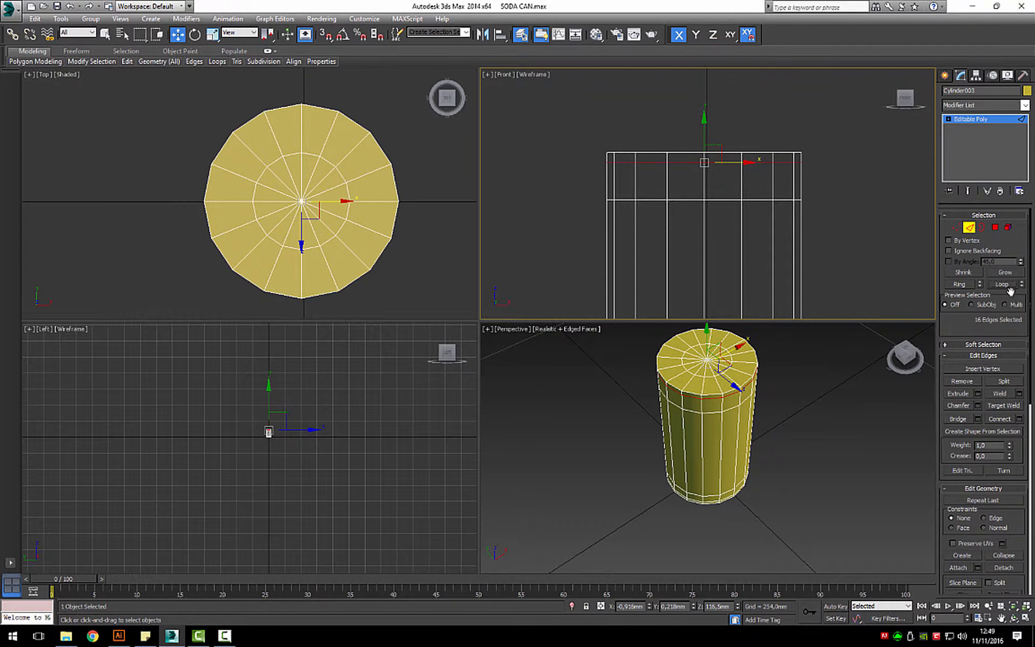
left_click(714, 395, "ctrl")
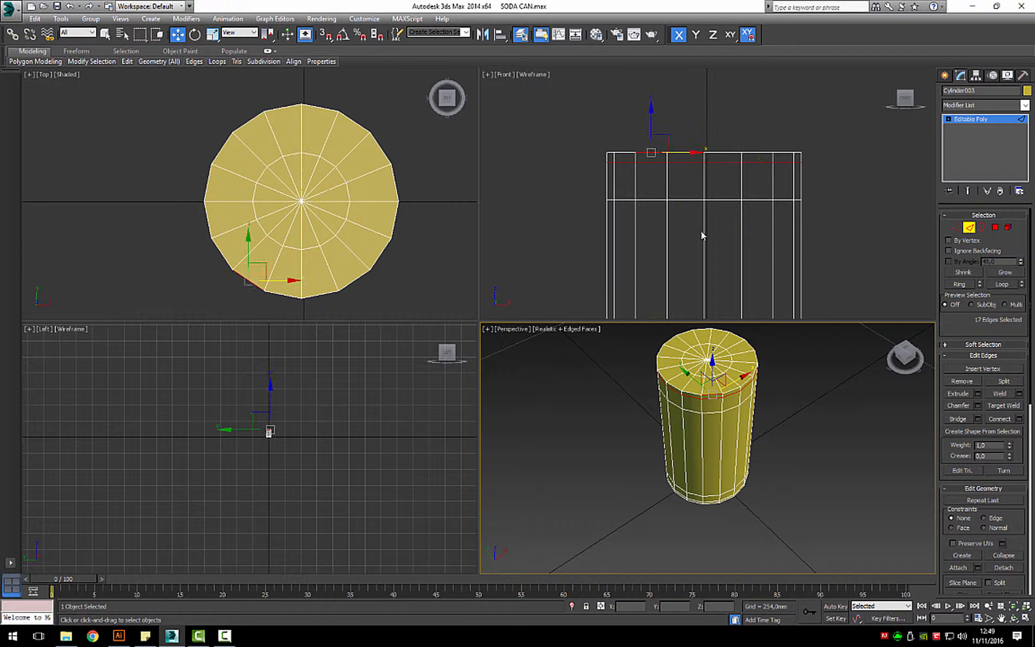
left_click(1010, 289)
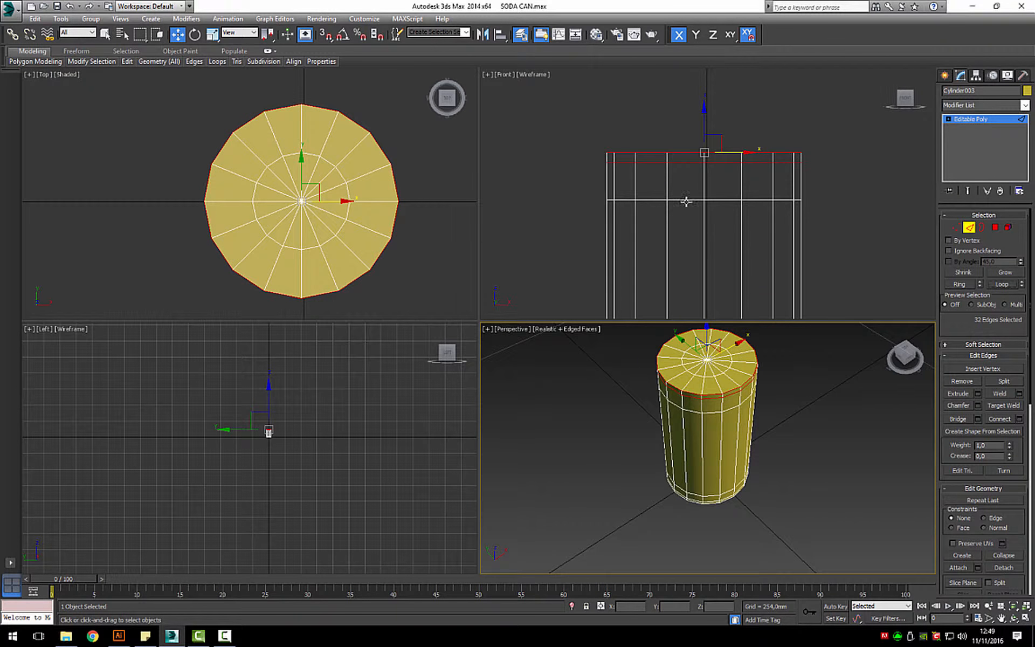
- Add the bottom rim's edge loop and the loop just above it to the selected top rim loops
scroll(696, 217, "down", 3)
middle_click_drag(720, 255, 648, 294, "alt")
scroll(651, 276, "up", 2)
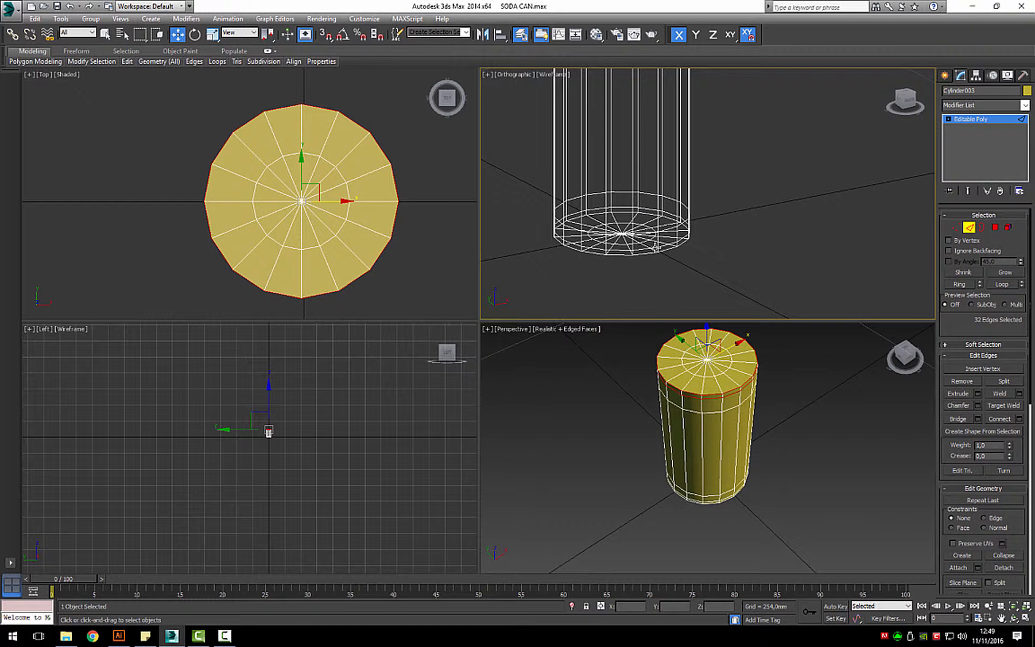
left_click(668, 245, "ctrl")
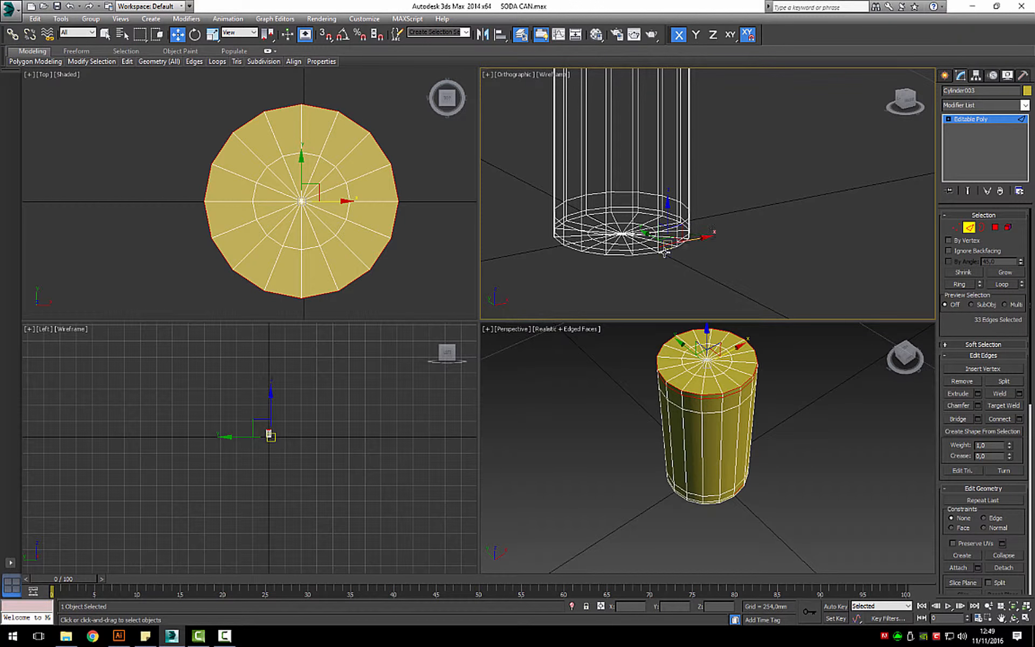
left_click(664, 251, "ctrl")
left_click(1011, 286)
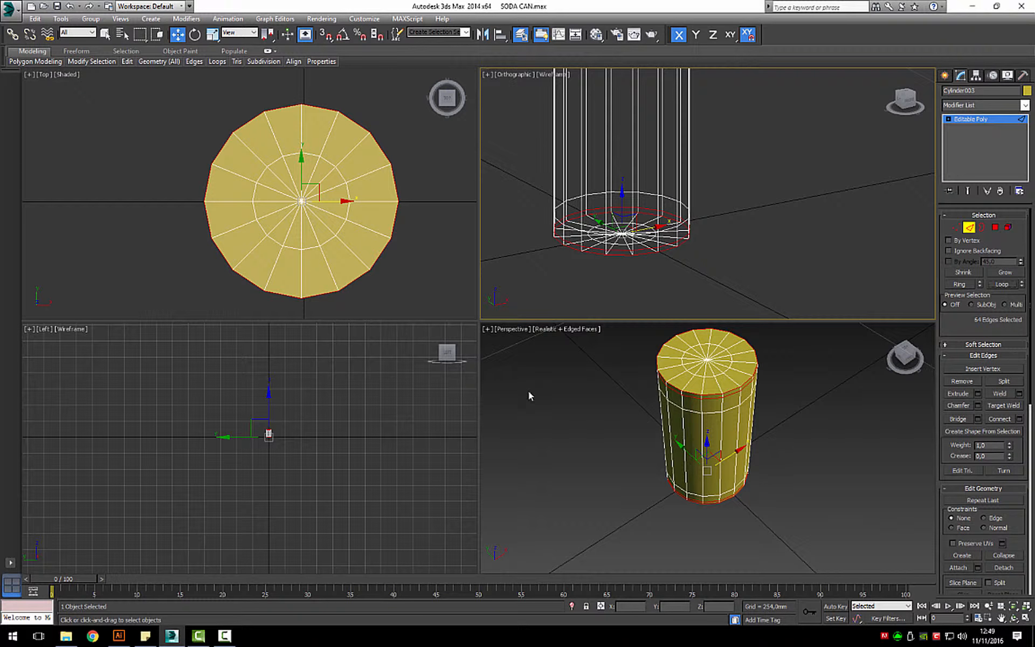
- Scale the four selected rim loops inward in the XY plane to about 86%, and again to about 94%
left_click(213, 34)
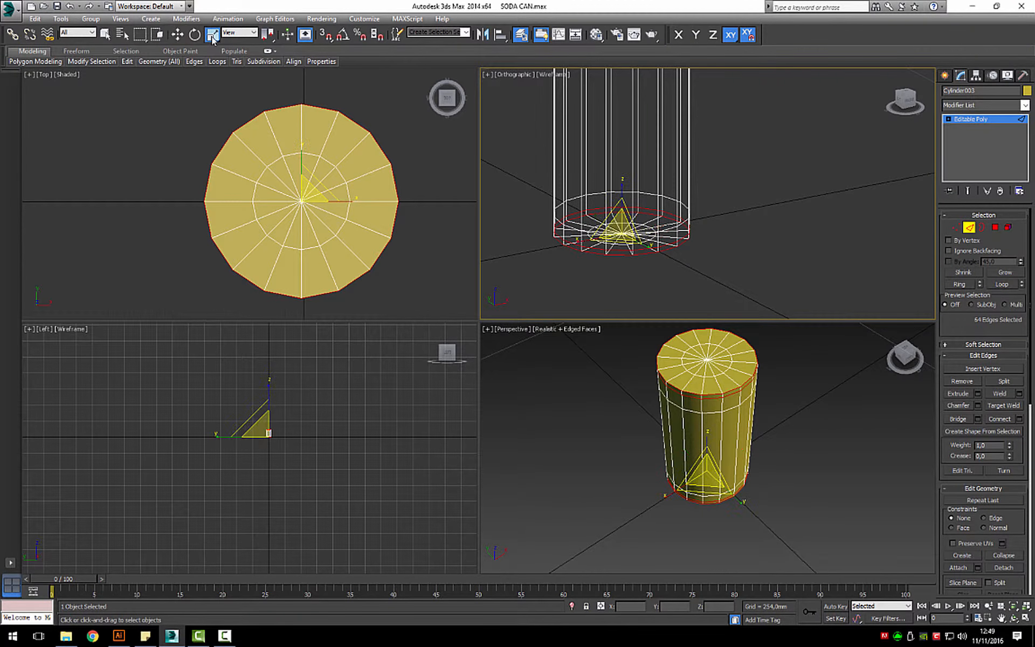
left_click(704, 493)
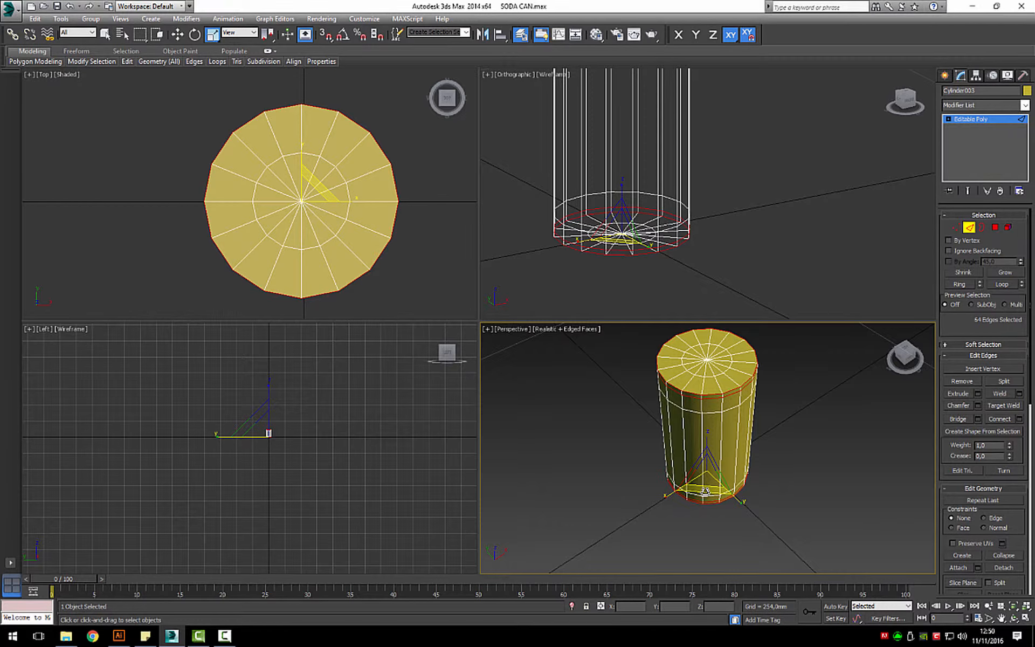
left_click_drag(706, 491, 735, 480)
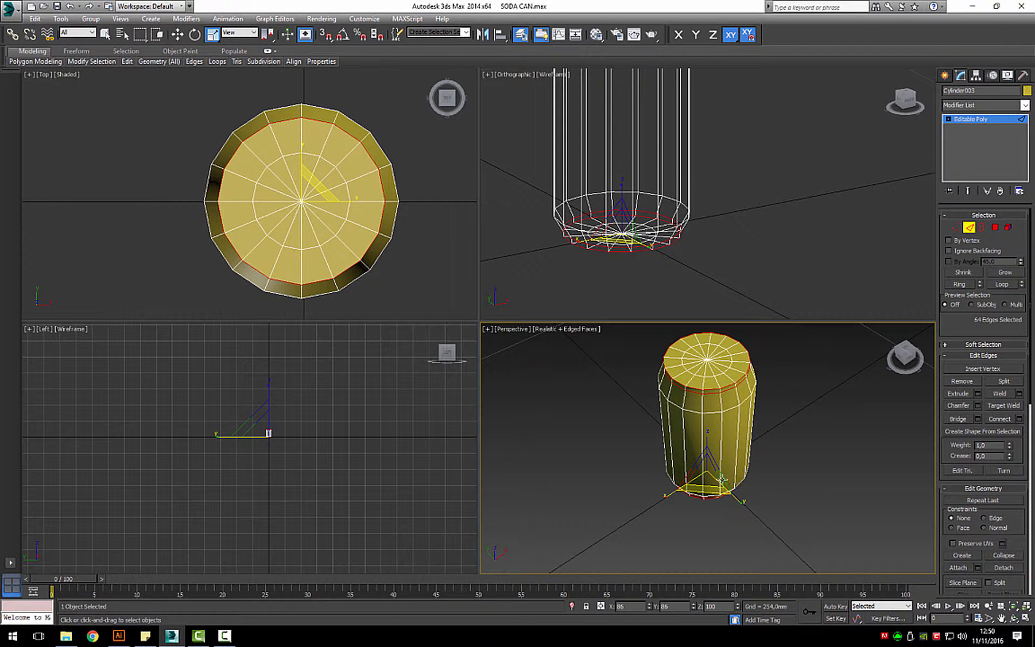
scroll(374, 418, "up", 8)
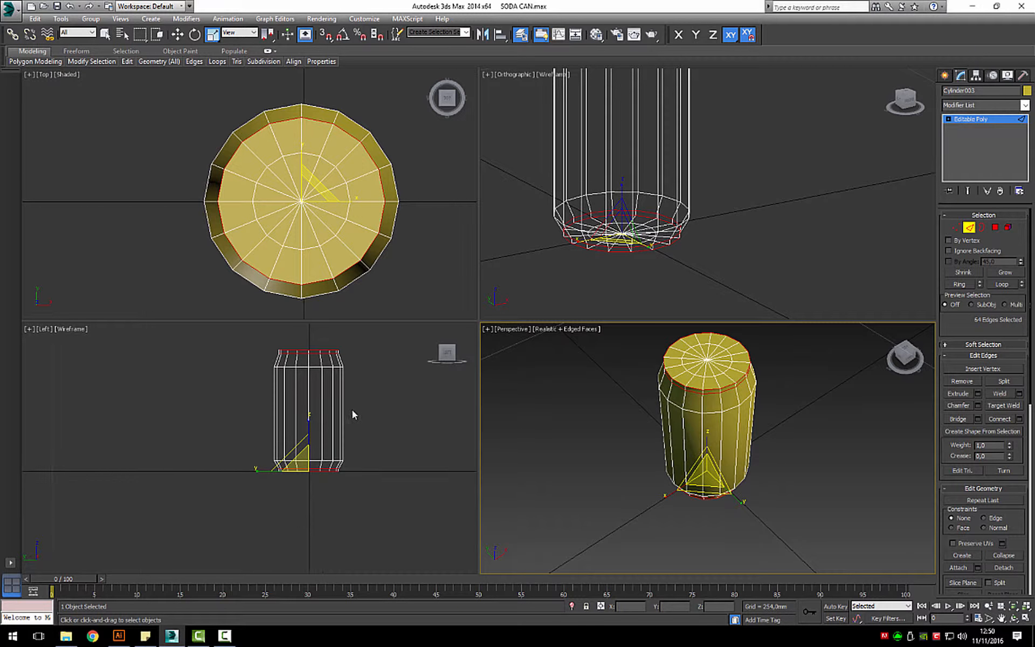
scroll(721, 478, "up", 3)
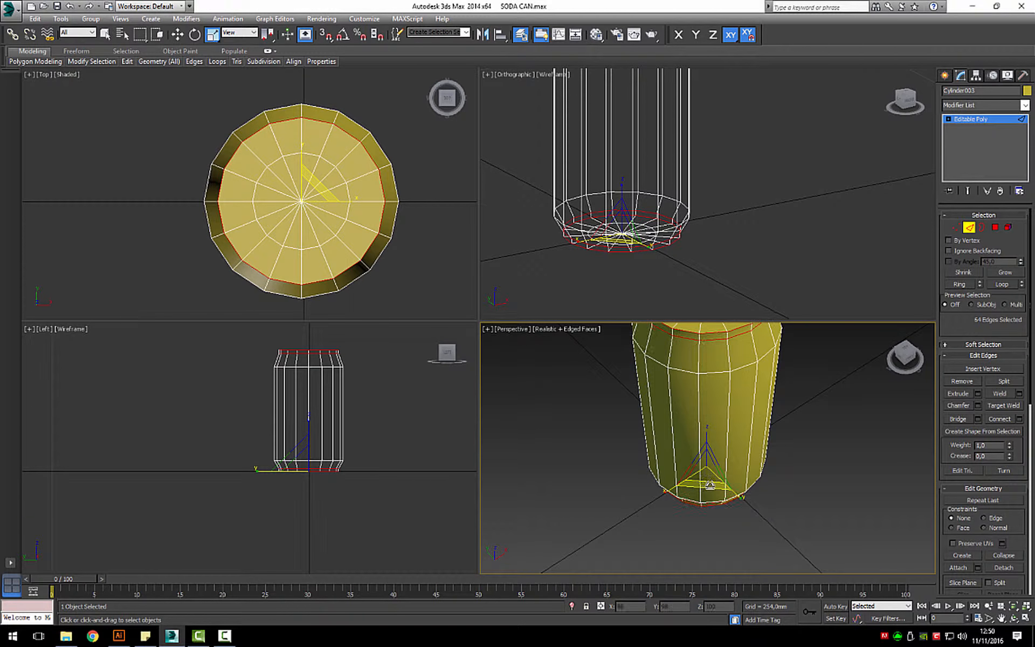
left_click_drag(716, 485, 717, 489)
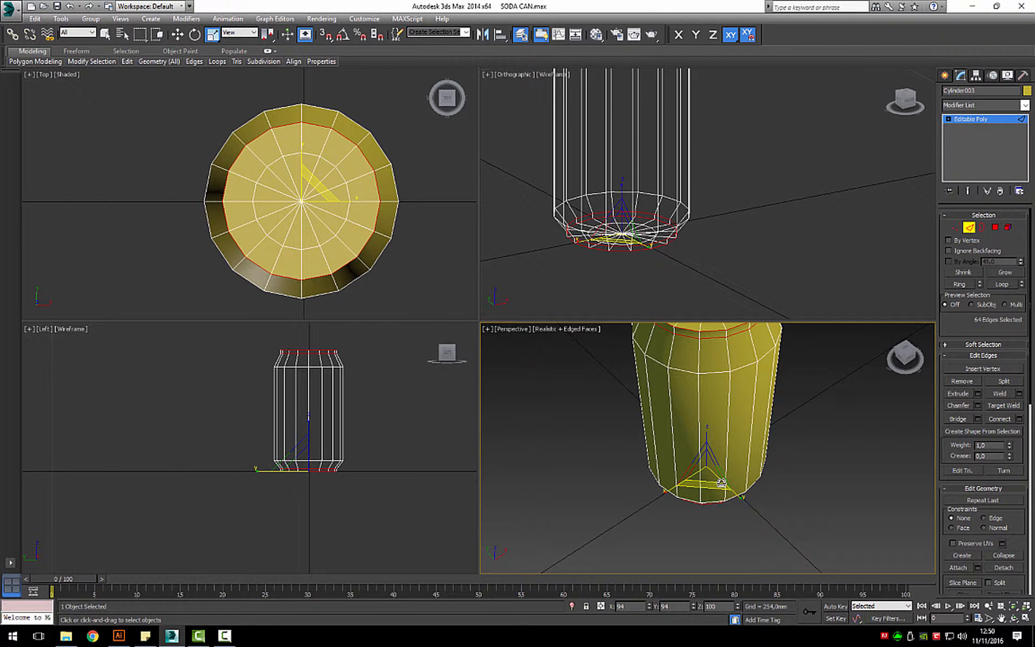
- Maximize the Perspective viewport to show the whole can, leave edge editing, and switch back to the Move tool
scroll(625, 139, "down", 2)
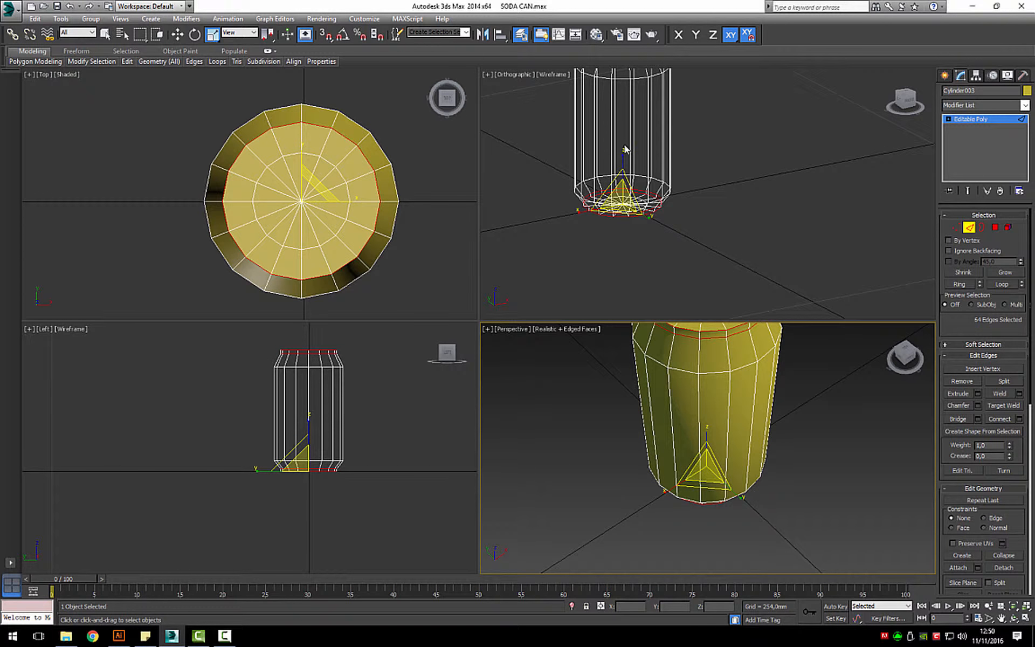
middle_click_drag(701, 405, 690, 449, "alt")
key("super")
key("super")
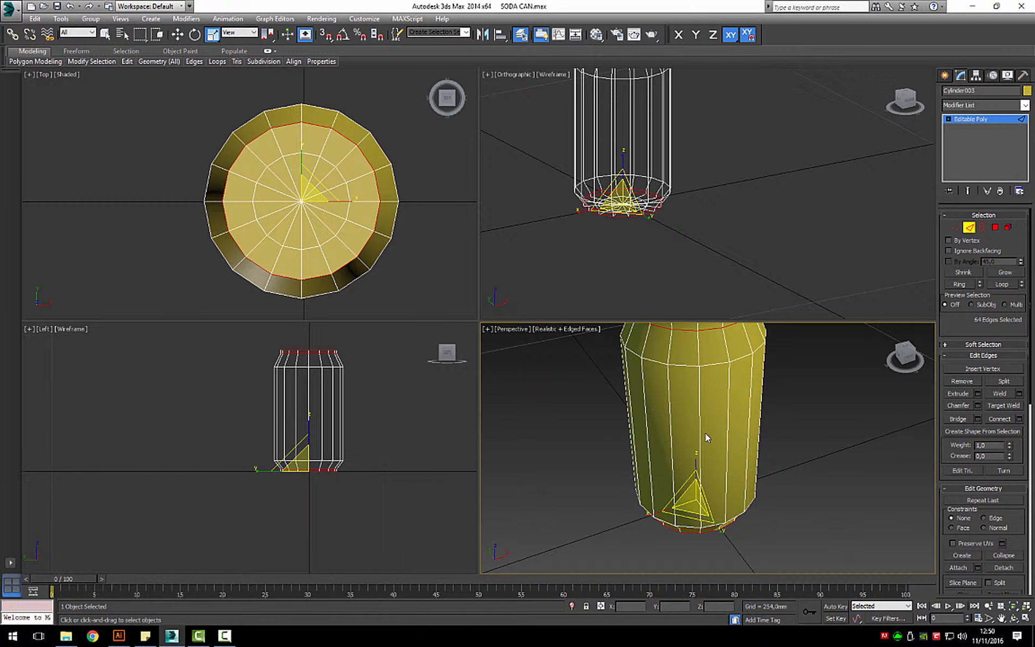
key("alt+w")
scroll(547, 334, "down", 8)
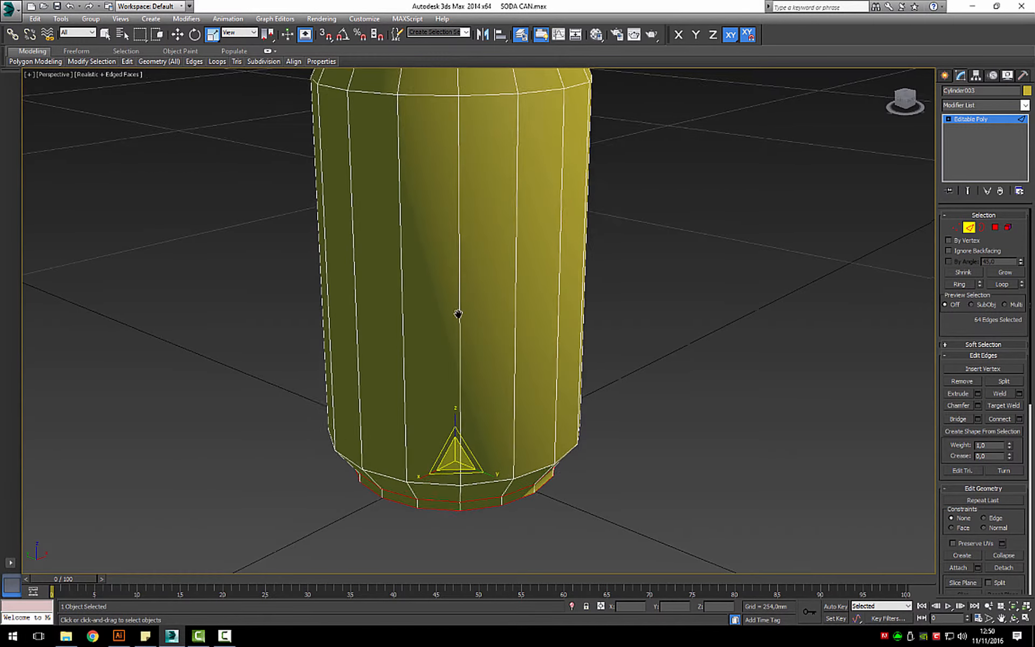
mouse_move(458, 341)
middle_mouse_down("alt")
mouse_move(429, 358)
mouse_move(372, 267)
mouse_move(365, 307)
mouse_move(444, 261)
mouse_move(396, 305)
mouse_move(338, 284)
mouse_move(473, 335)
middle_mouse_up("alt")
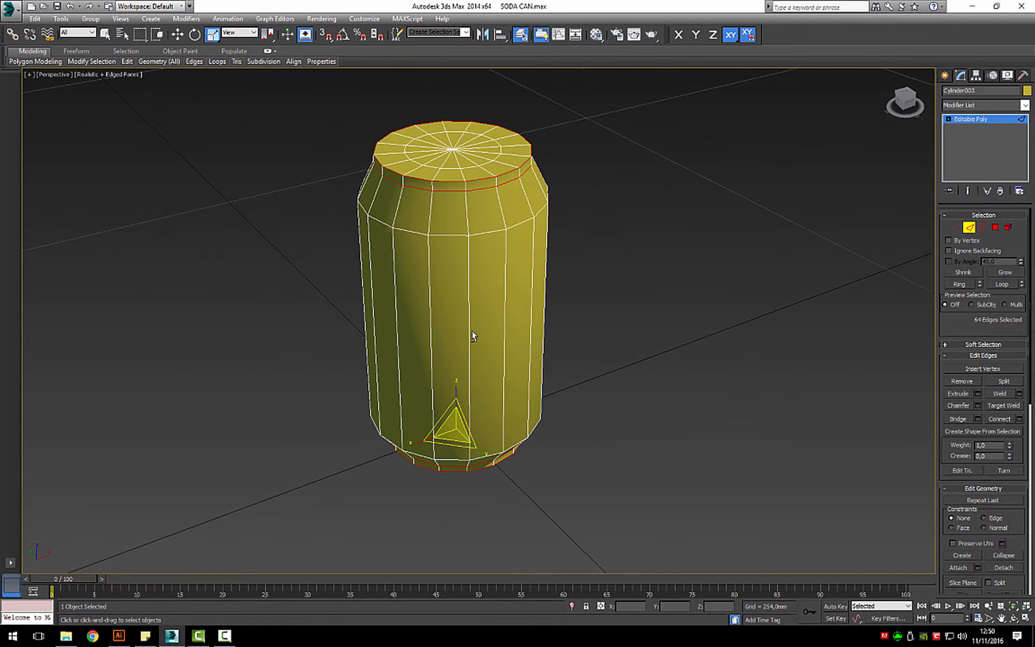
left_click(969, 227)
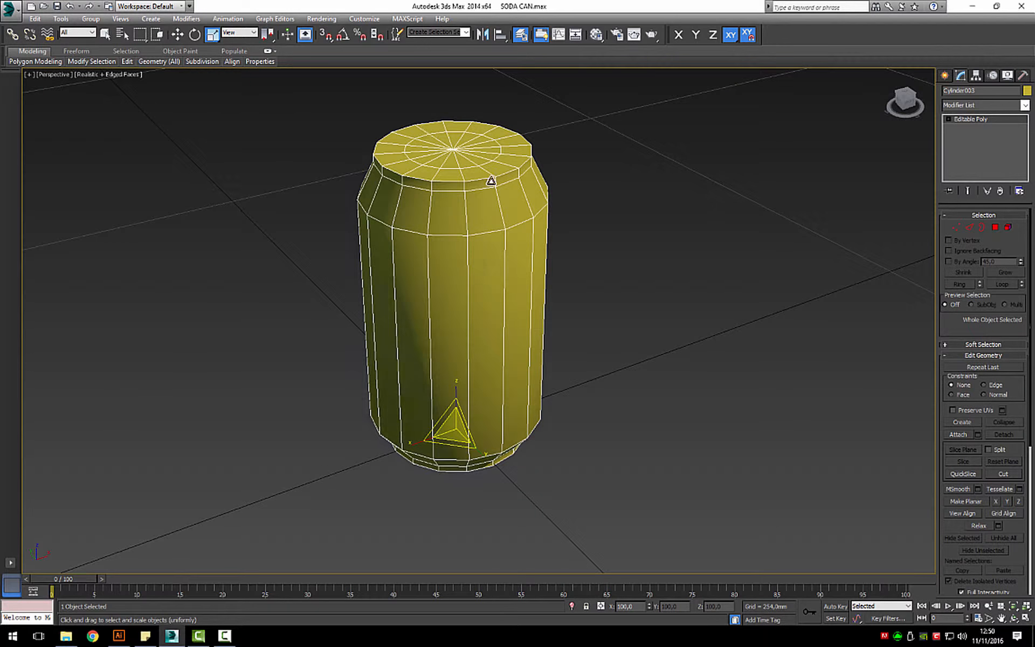
scroll(507, 194, "up", 2)
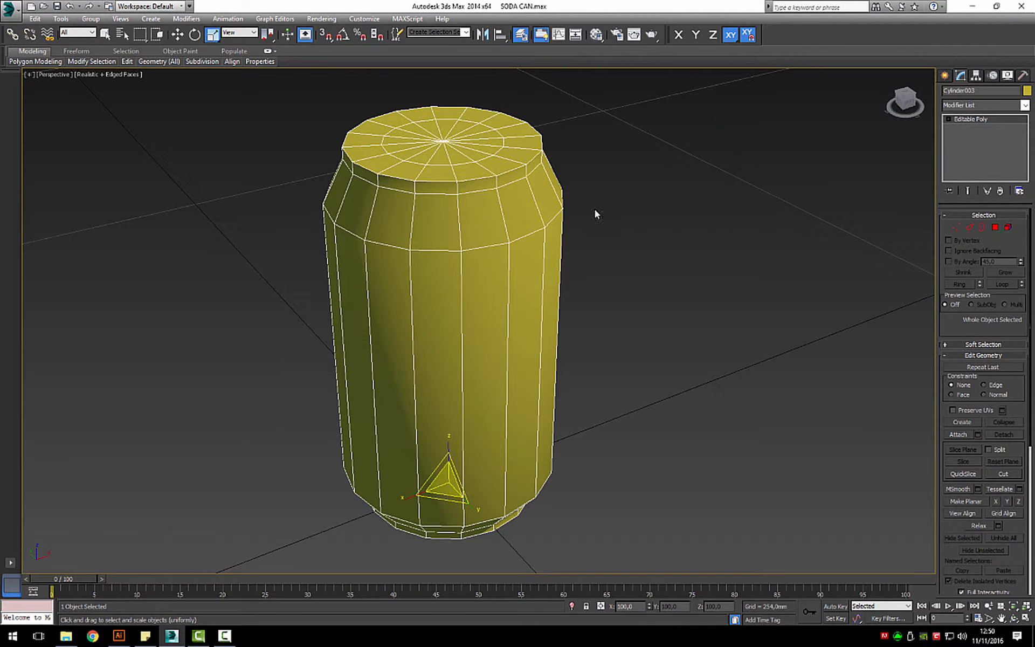
left_click(178, 34)
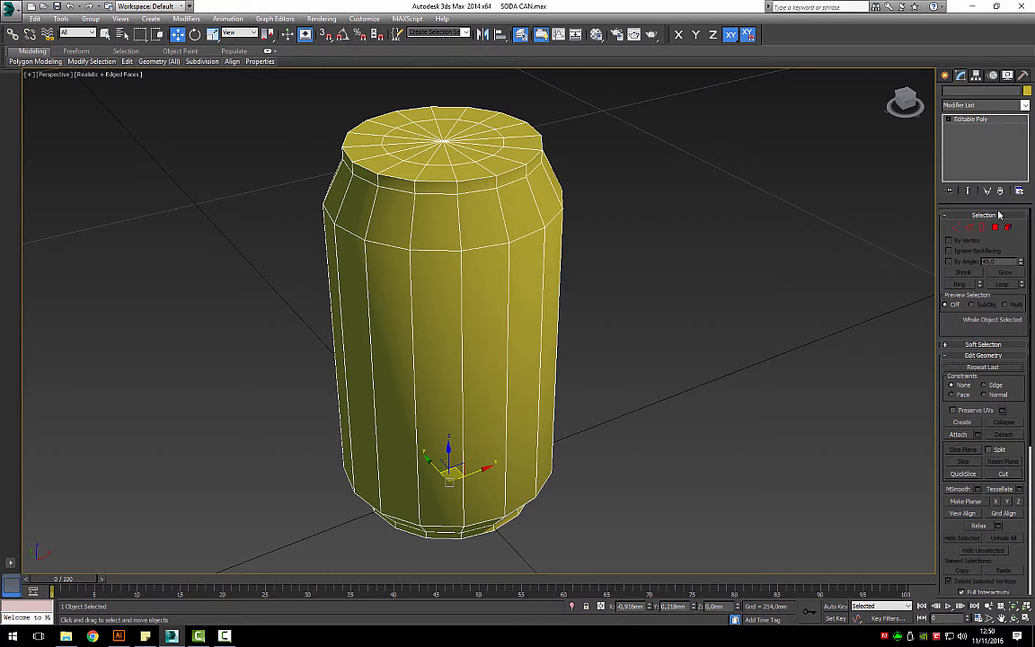
- Try selecting a tall side polygon of the can body, with a brief switch to vertex editing, and leave sub-object editing
left_click(995, 227)
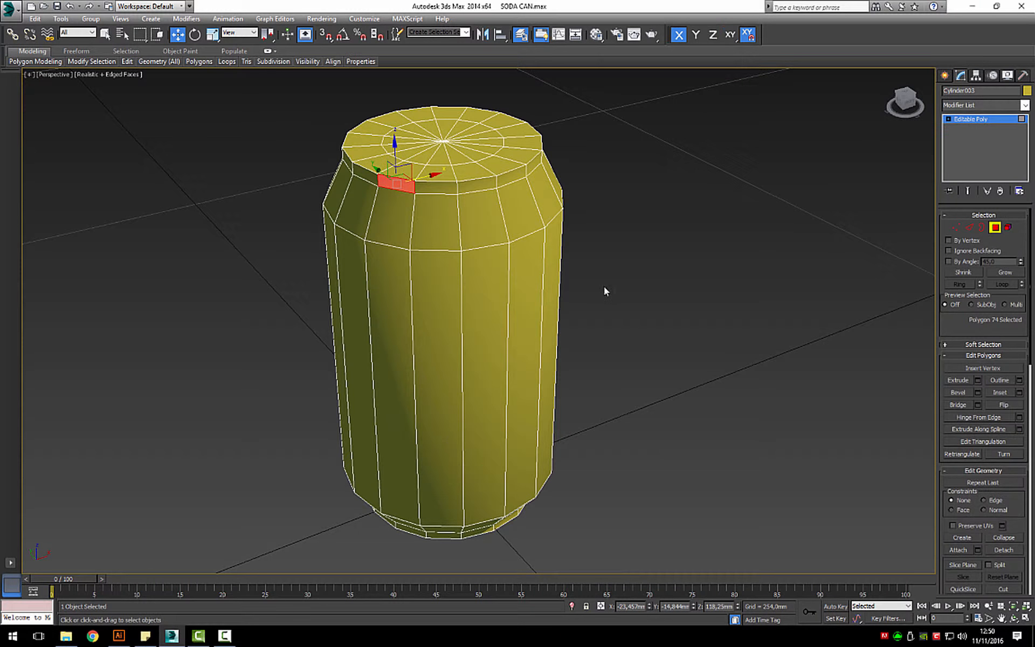
left_click(527, 266)
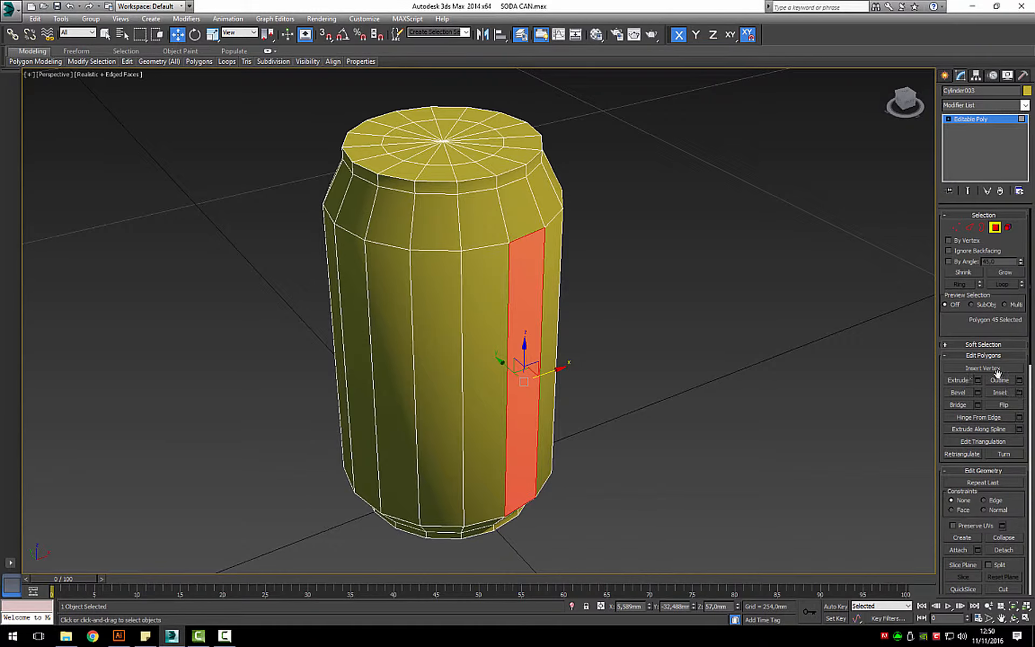
left_click(956, 227)
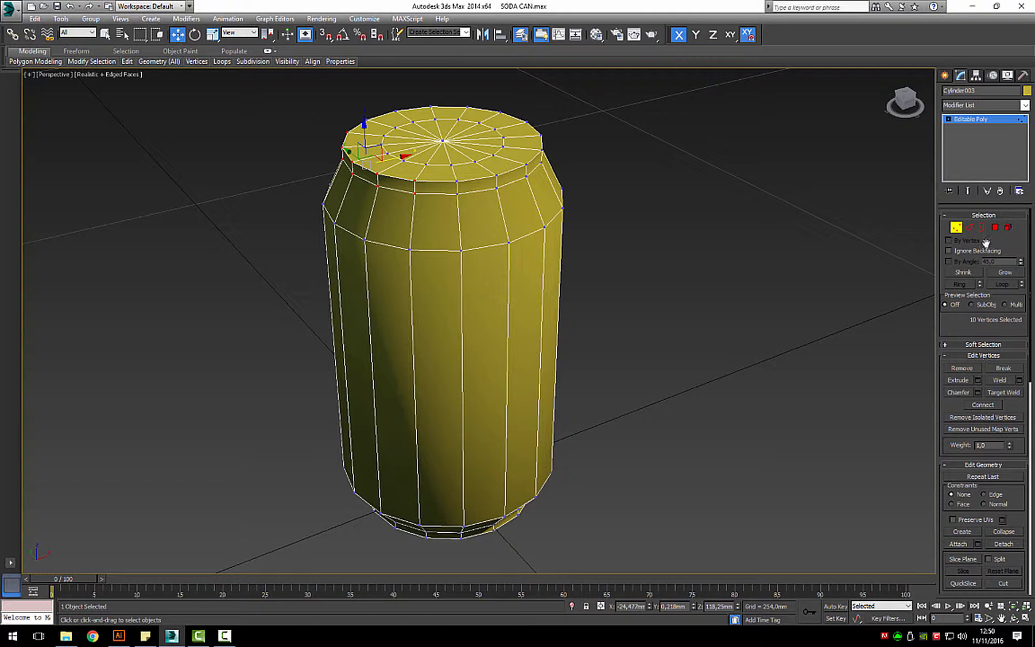
left_click(956, 227)
left_click(995, 227)
left_click(533, 278)
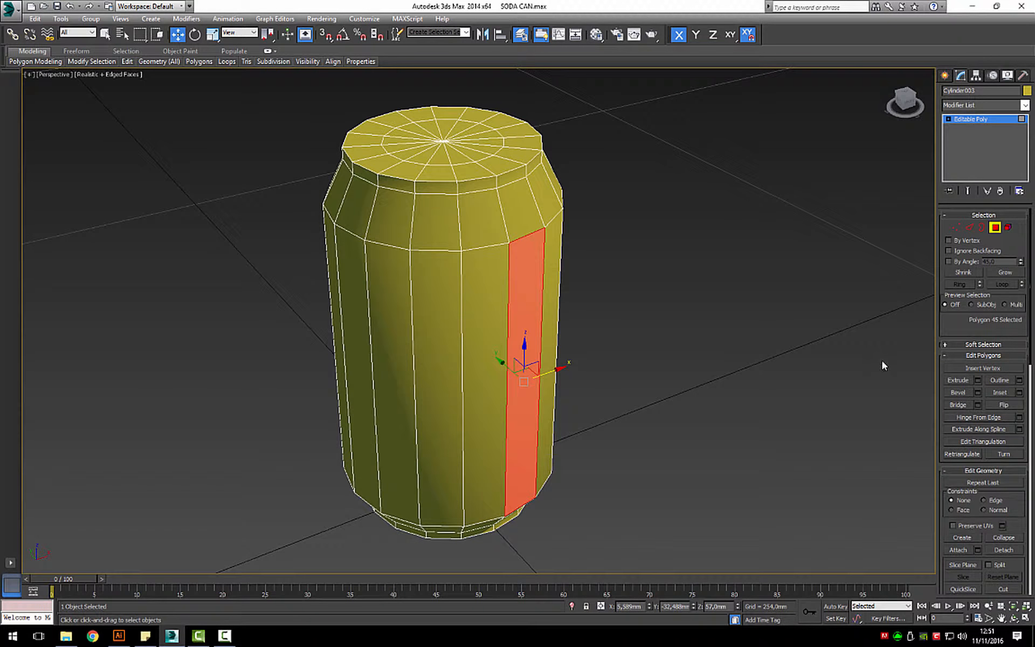
left_click(993, 229)
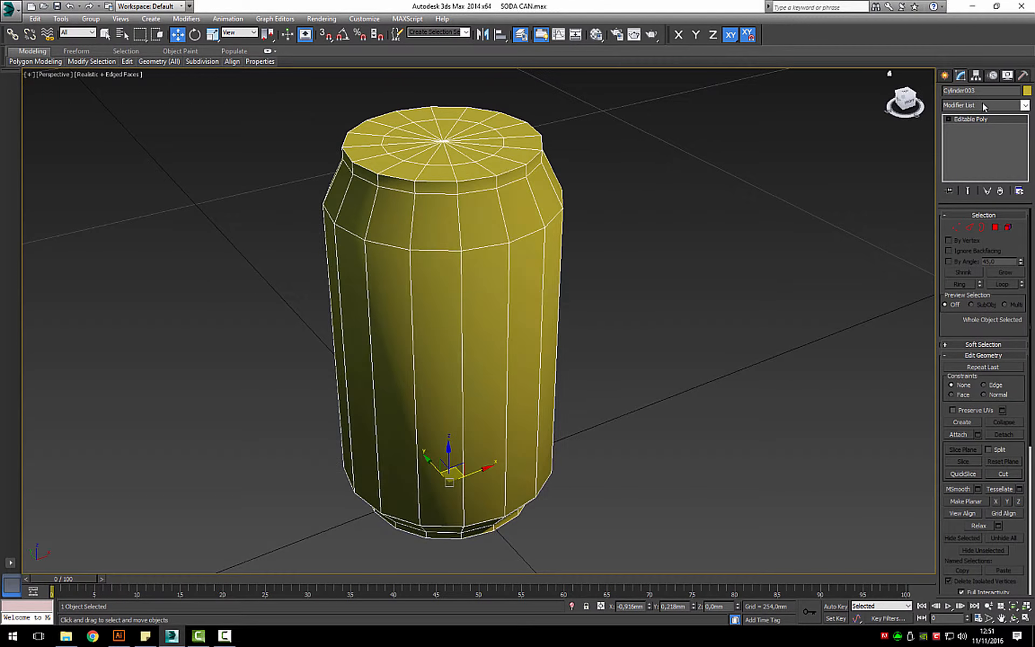
- Draw a circle spline with a radius of about 22.4 mm on the ground beside the can
left_click(946, 76)
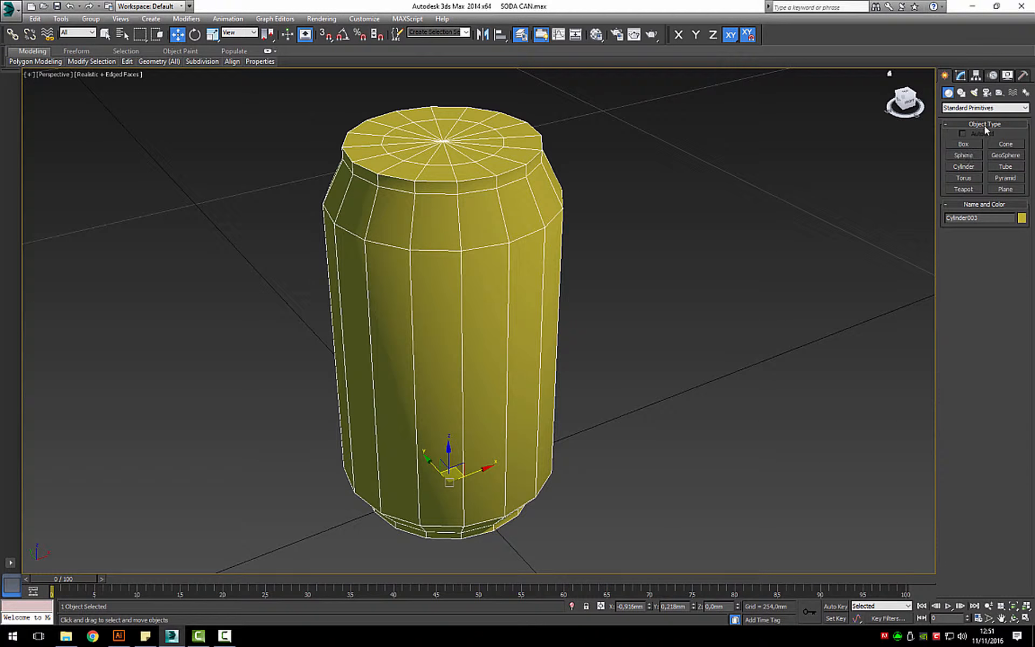
left_click(961, 93)
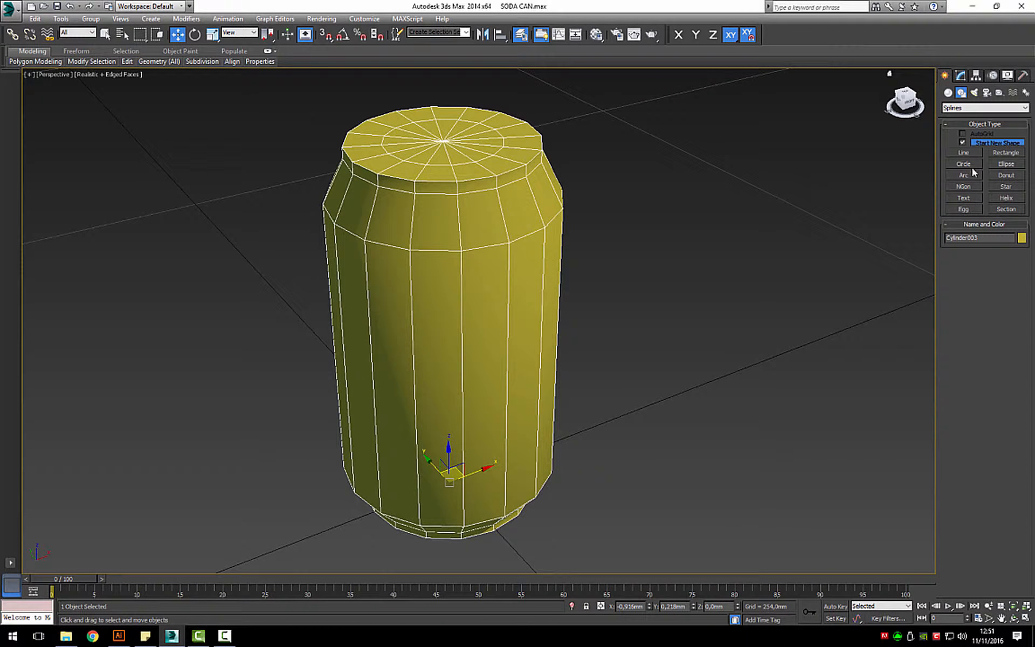
left_click(964, 164)
left_click_drag(697, 317, 738, 339)
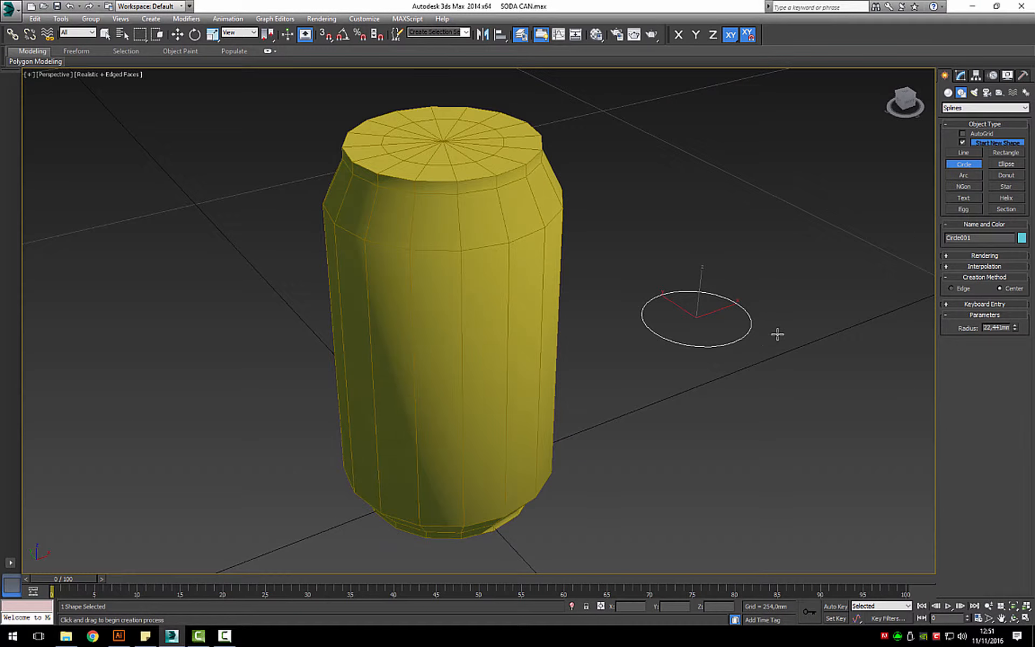
mouse_move(779, 335)
middle_mouse_down("alt")
mouse_move(760, 264)
mouse_move(762, 341)
mouse_move(765, 329)
middle_mouse_up("alt")
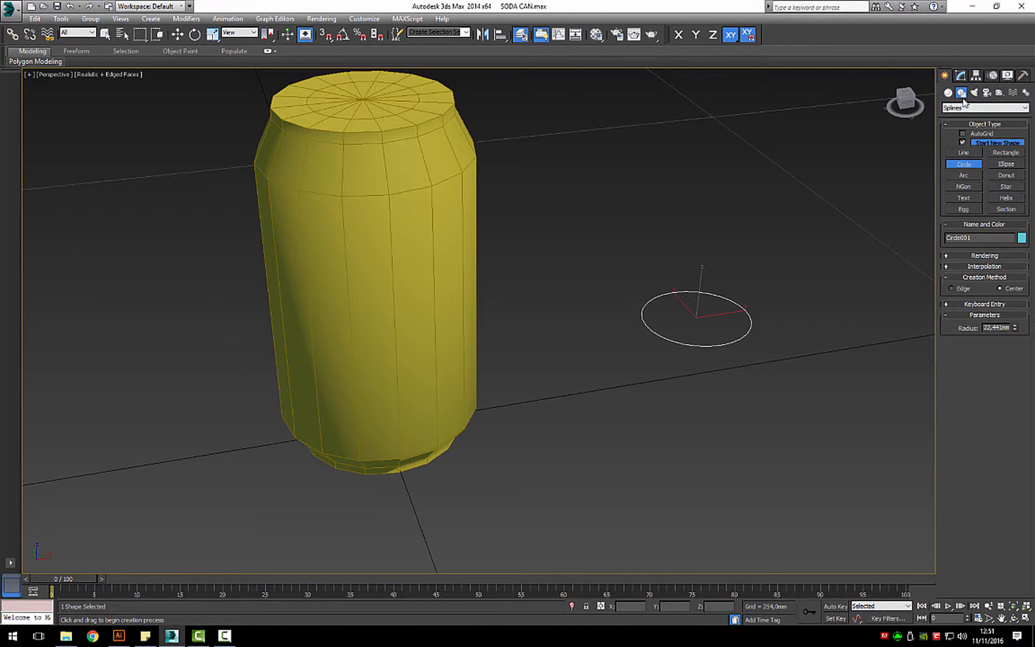
- Apply an Extrude modifier to the circle with an amount of about 50.8 mm
left_click(961, 76)
left_click(970, 101)
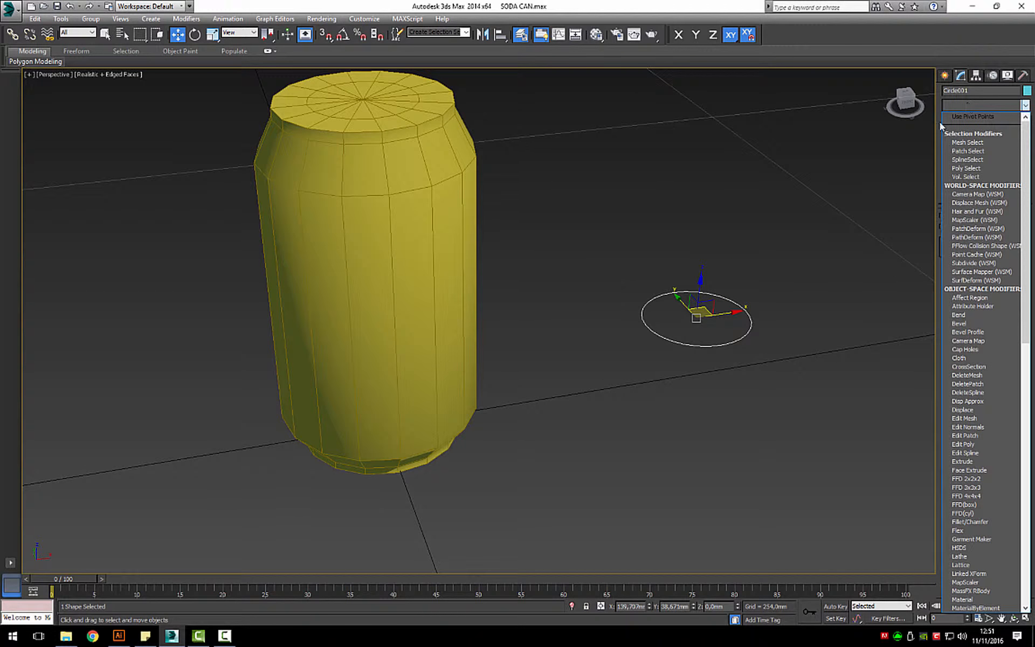
type("ex")
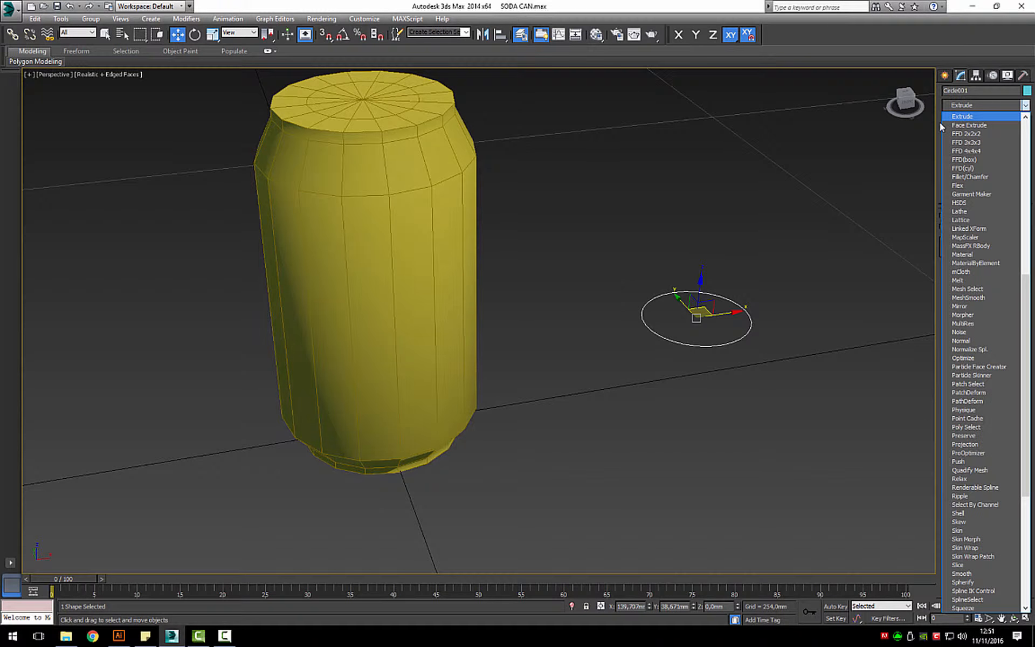
left_click(974, 117)
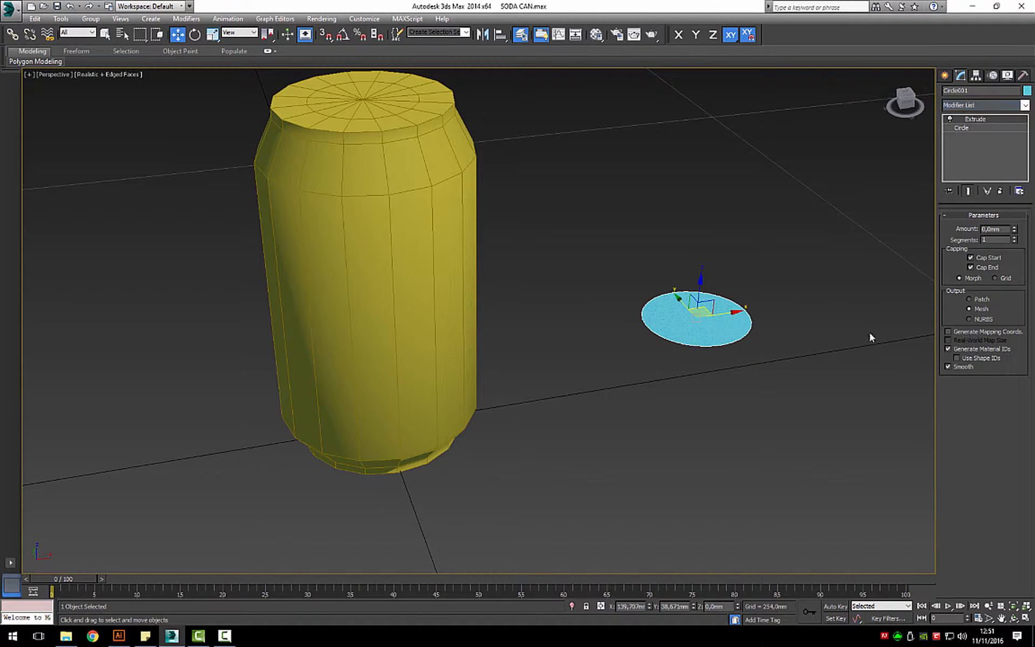
mouse_move(1015, 232)
left_mouse_down()
mouse_move(1016, 218)
mouse_move(1015, 245)
mouse_move(1016, 226)
left_mouse_up()
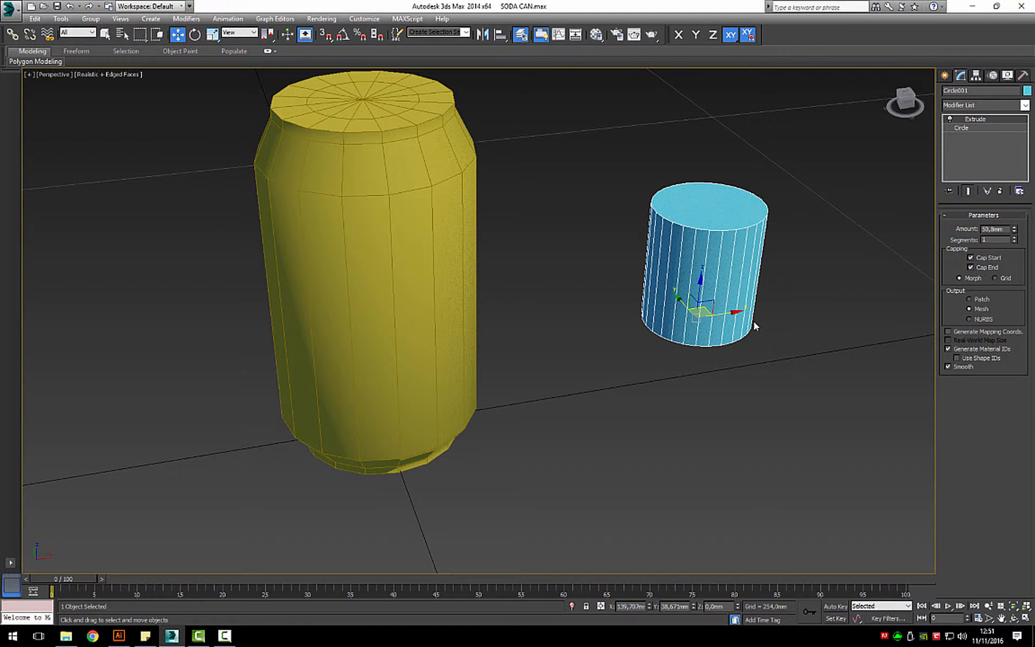
- Toggle the circle's Extrude modifier off and on, and delete the extruded circle
left_click(950, 118)
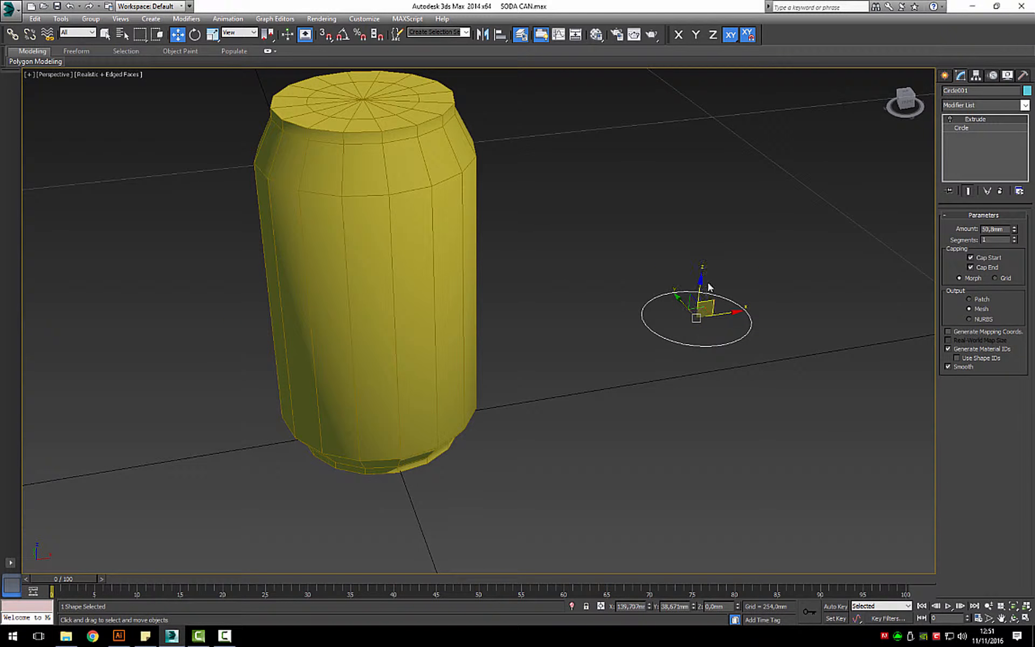
left_click(951, 119)
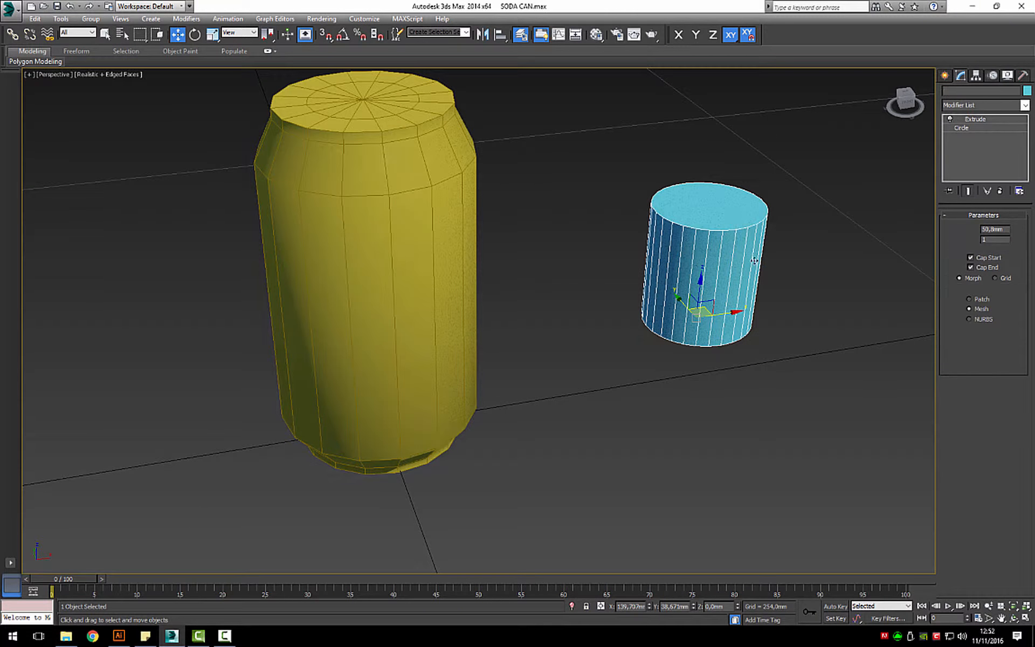
key("Delete")
- Select a tall side polygon of the can body and extrude it outward into a long rectangular block
left_click(456, 269)
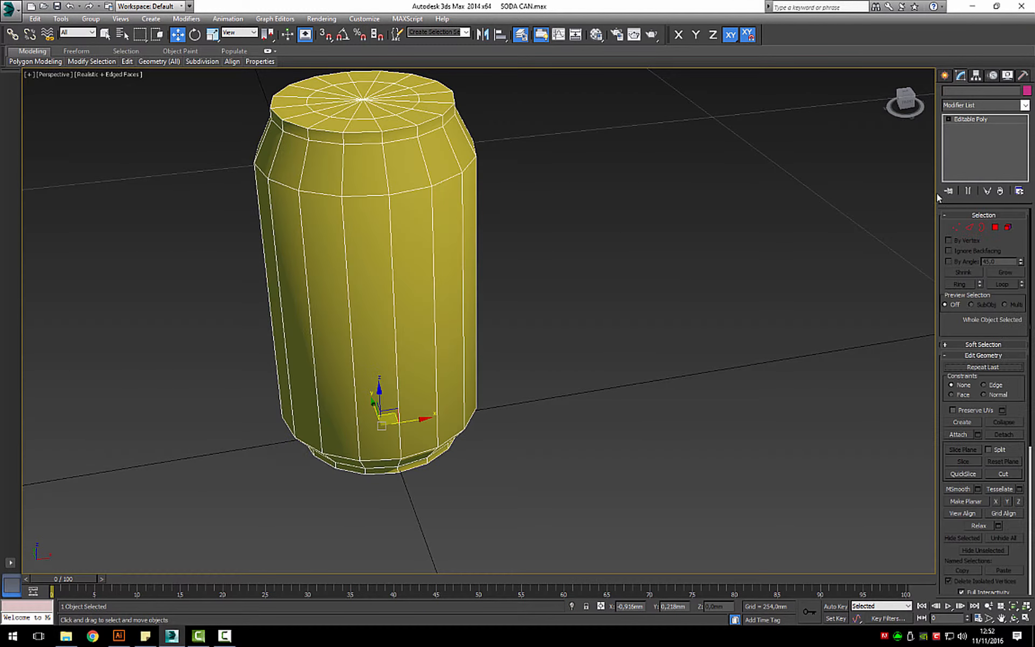
left_click(995, 227)
left_click(404, 245)
middle_click_drag(446, 359, 426, 268, "alt")
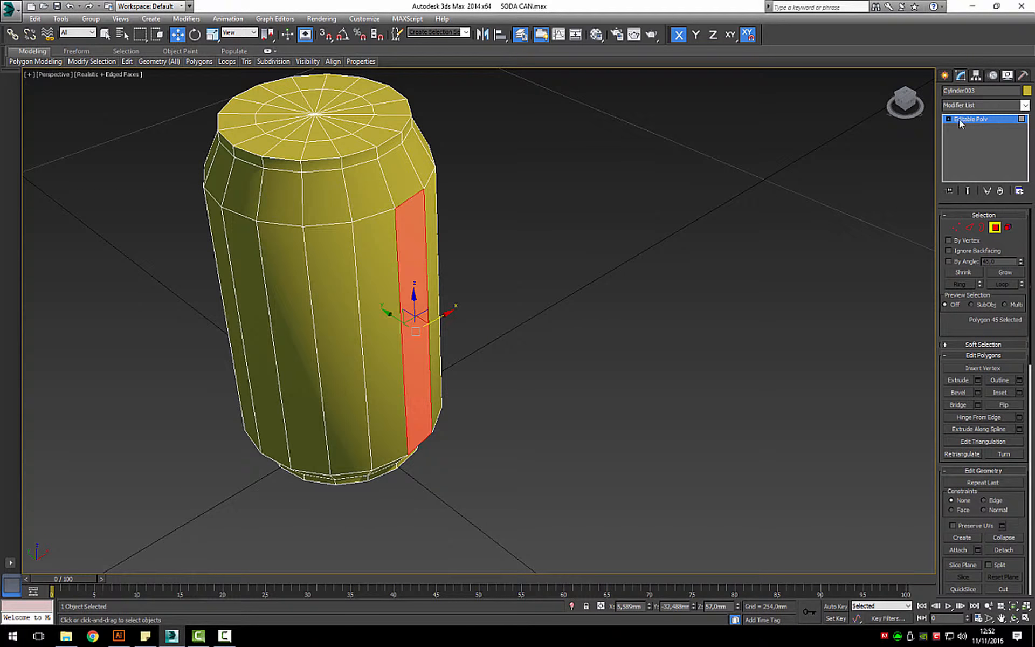
left_click(962, 381)
left_click_drag(421, 284, 416, 257)
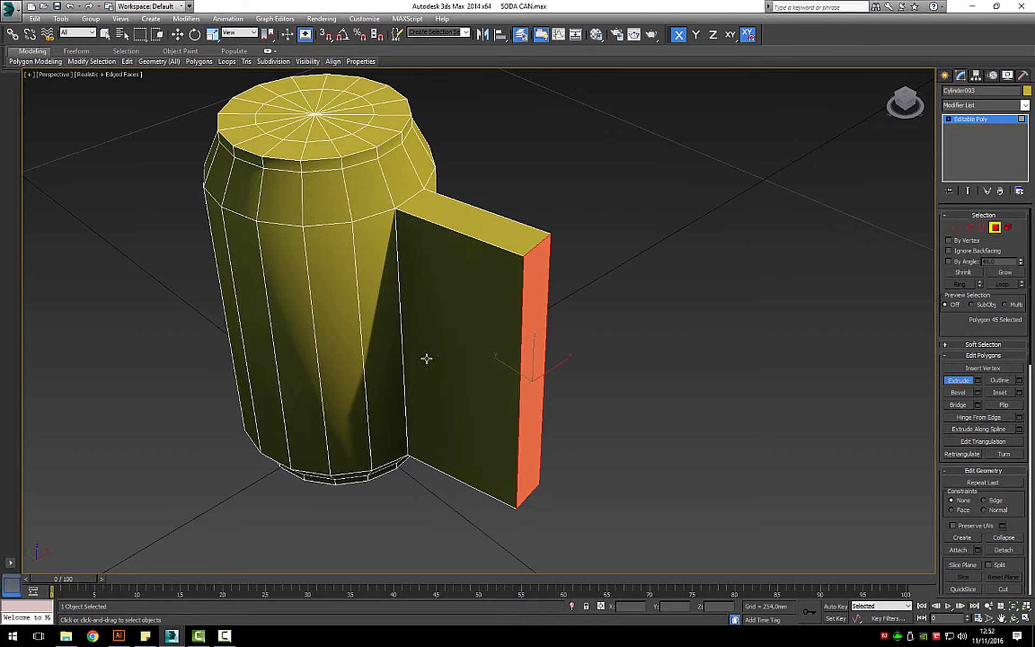
middle_click_drag(590, 354, 540, 277, "alt")
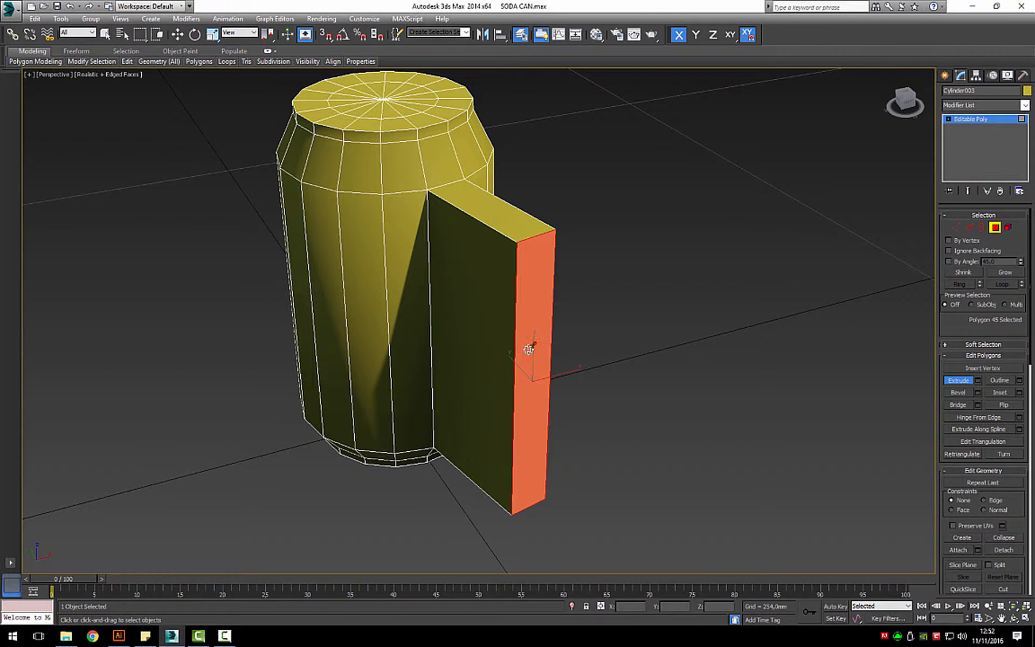
- Undo the block extrusion on the can body's side polygon
middle_click_drag(597, 360, 544, 280, "alt")
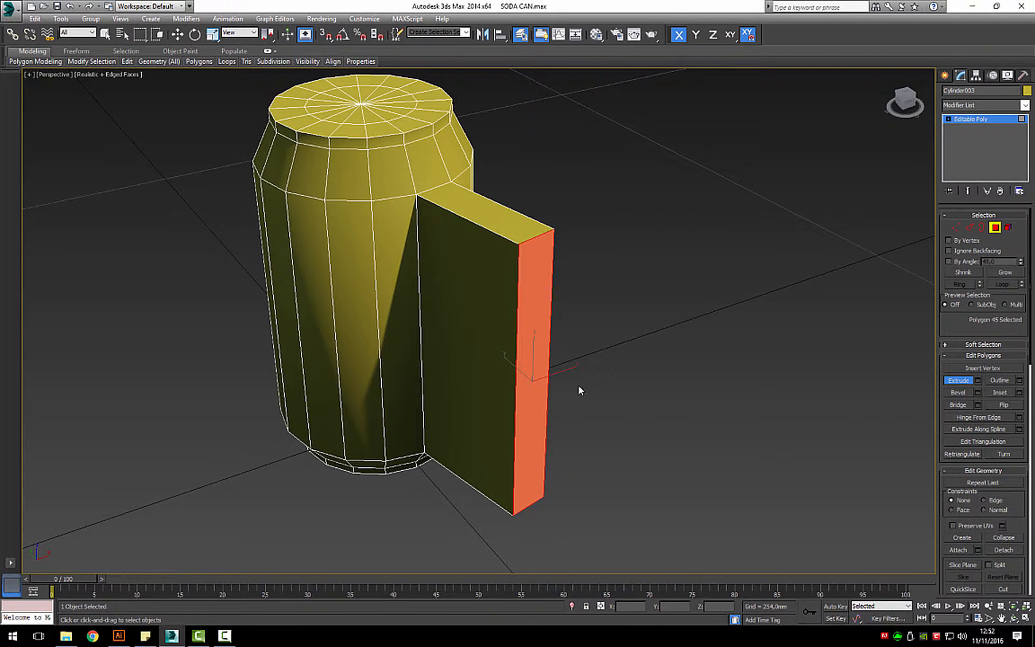
key("ctrl+z")
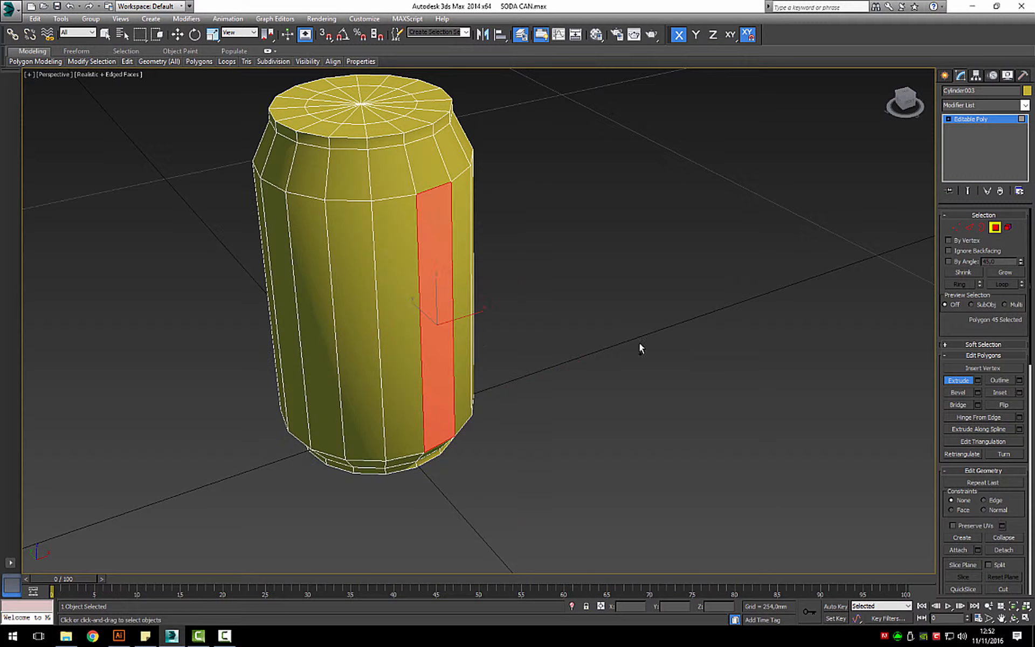
- Try extruding a polygon of the can's sloped upper shoulder outward, and undo the extrusion
left_click(396, 174)
middle_click_drag(527, 214, 390, 160, "alt")
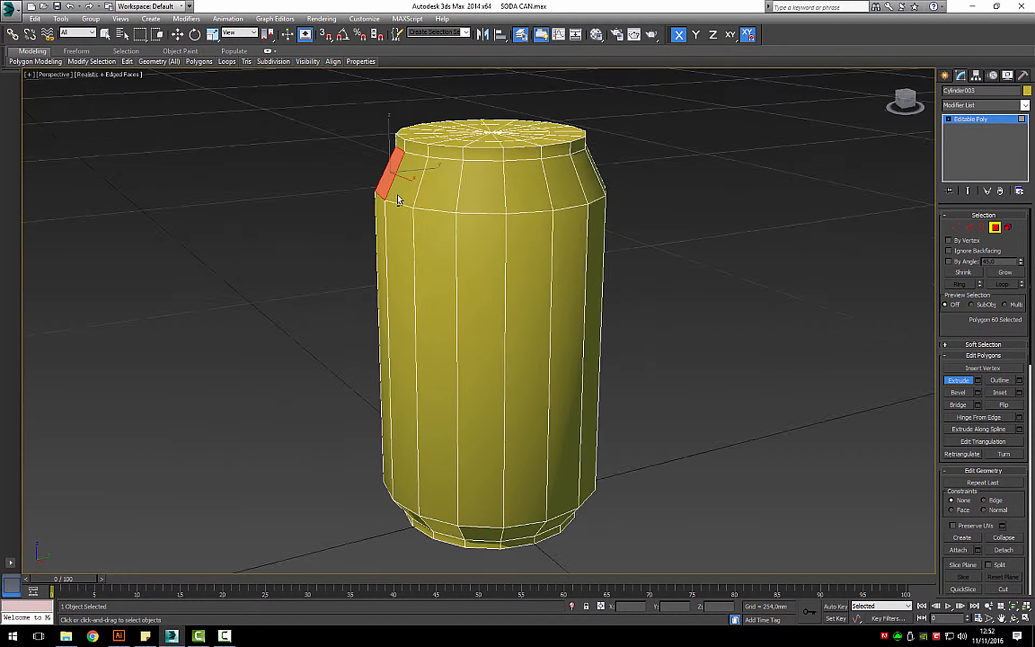
left_click_drag(388, 161, 409, 175)
left_click(427, 189)
middle_click_drag(409, 175, 496, 239, "alt")
key("ctrl+z")
key("ctrl+z")
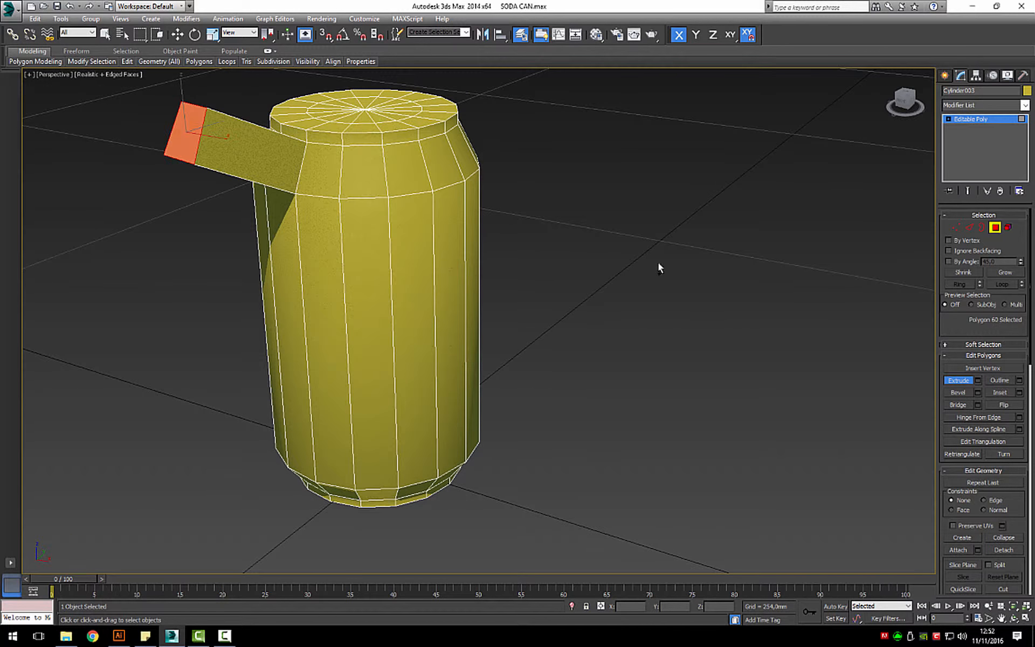
key("ctrl+z")
middle_click_drag(366, 208, 416, 247, "alt")
scroll(408, 191, "up", 2)
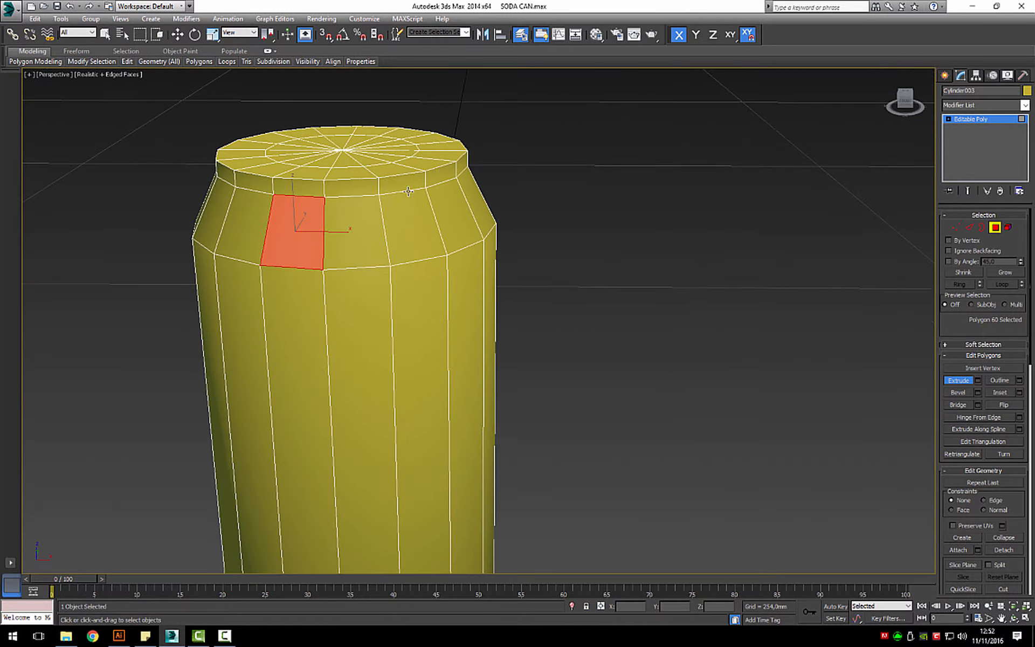
- Switch to Illustrator, examine the top rim corner of the can drawing in outline and preview modes, and return to 3ds Max
left_click(119, 636)
scroll(210, 196, "up", 3)
scroll(229, 184, "down", 2)
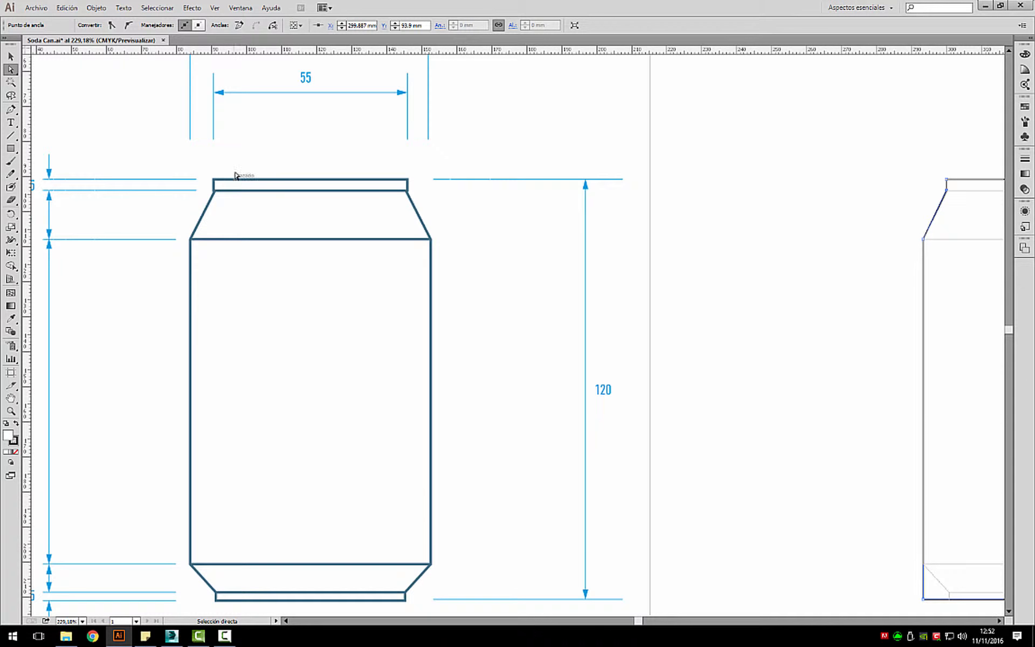
key("z")
left_click_drag(211, 163, 237, 215)
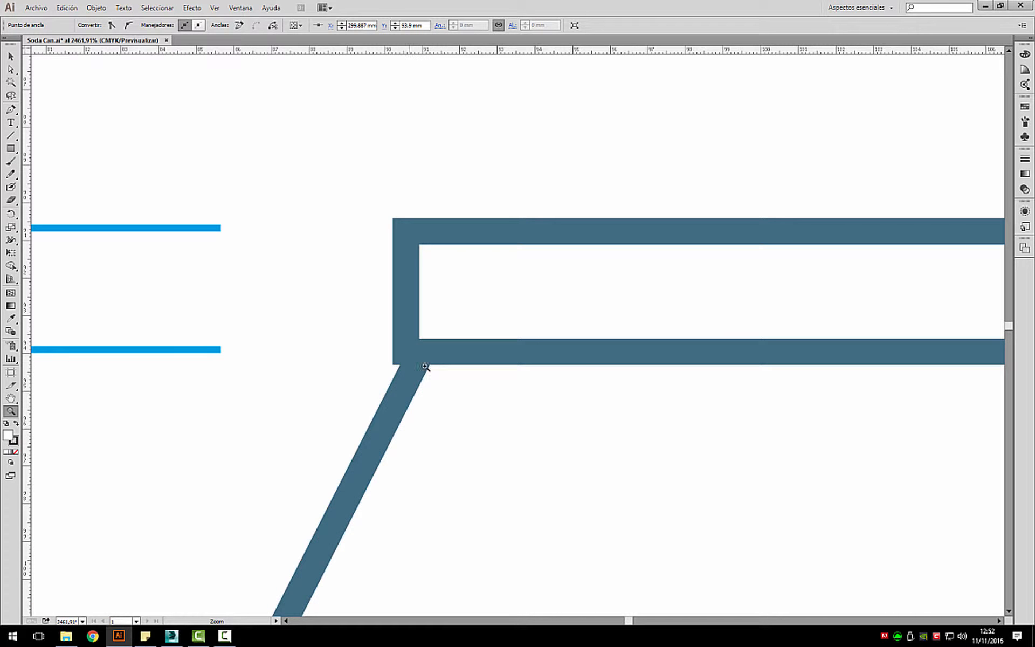
key("ctrl+y")
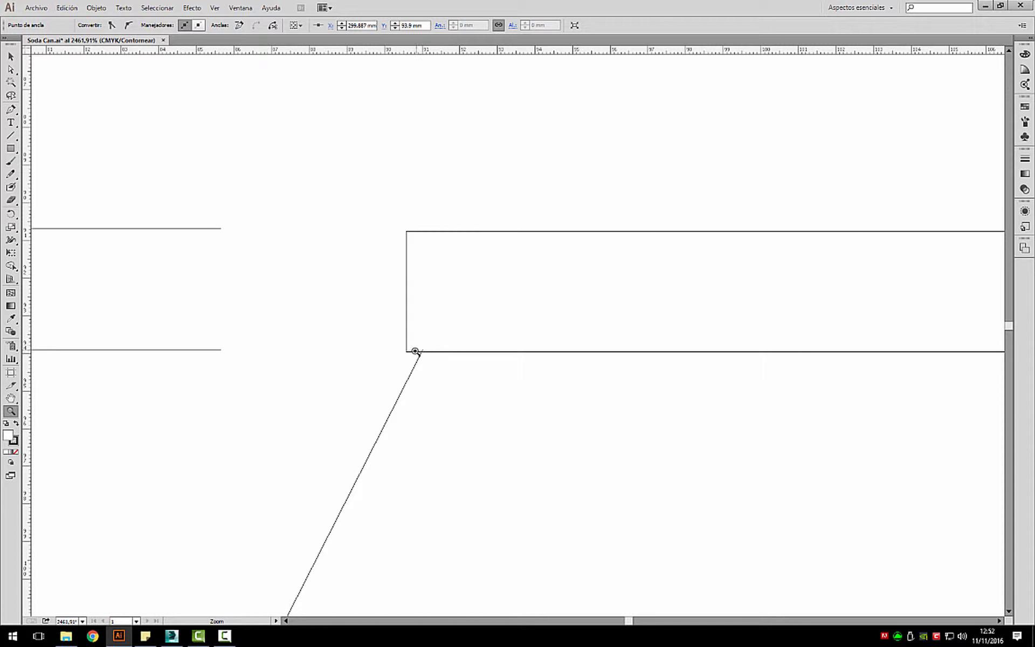
key("ctrl+y")
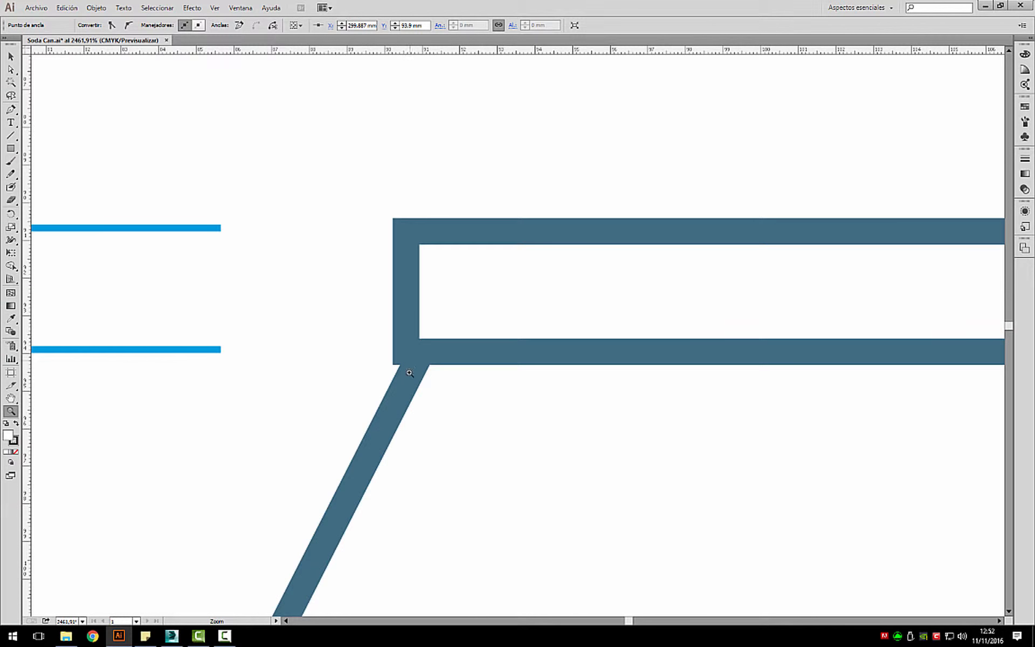
left_click(178, 633)
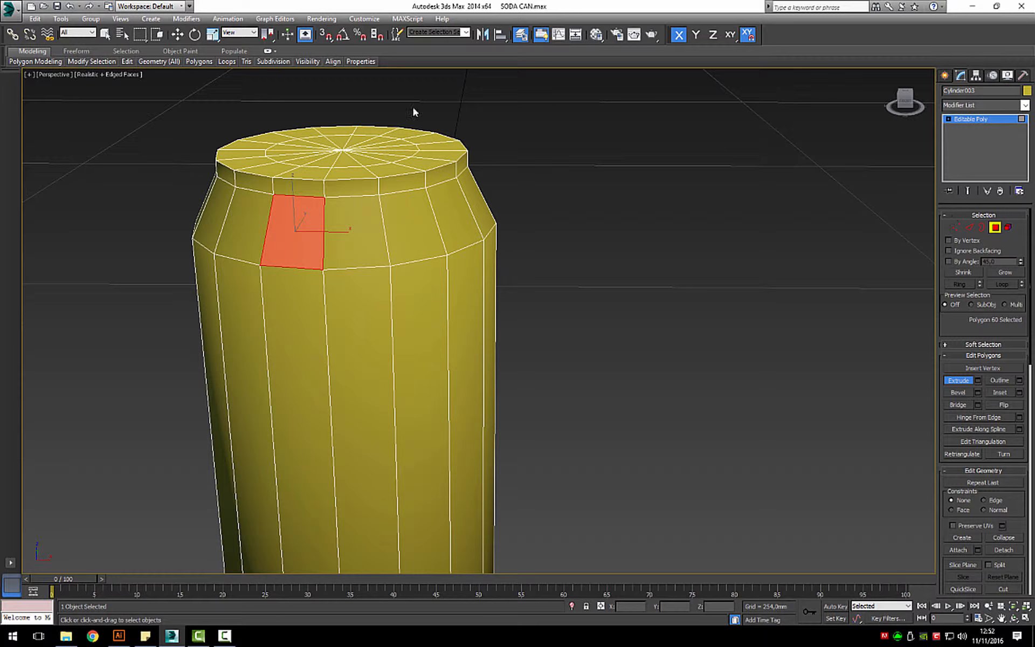
- Select all the narrow side polygons of the can's top rim, going all the way around
left_click(105, 34)
left_click(316, 183)
left_click(352, 188, "ctrl")
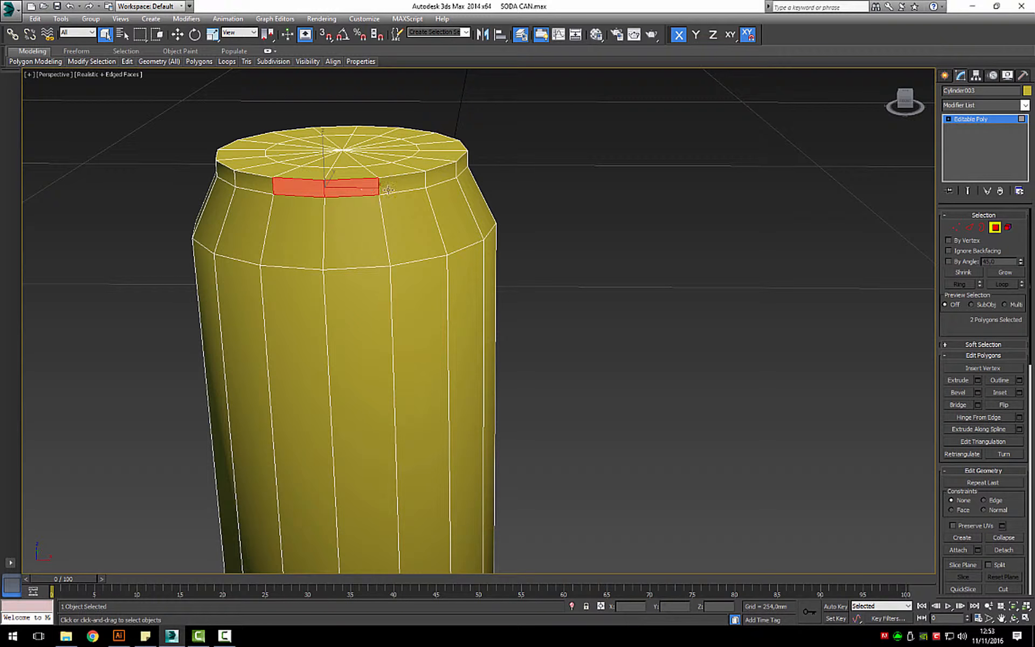
left_click(402, 185, "ctrl")
left_click(439, 177, "ctrl")
left_click(461, 166, "ctrl")
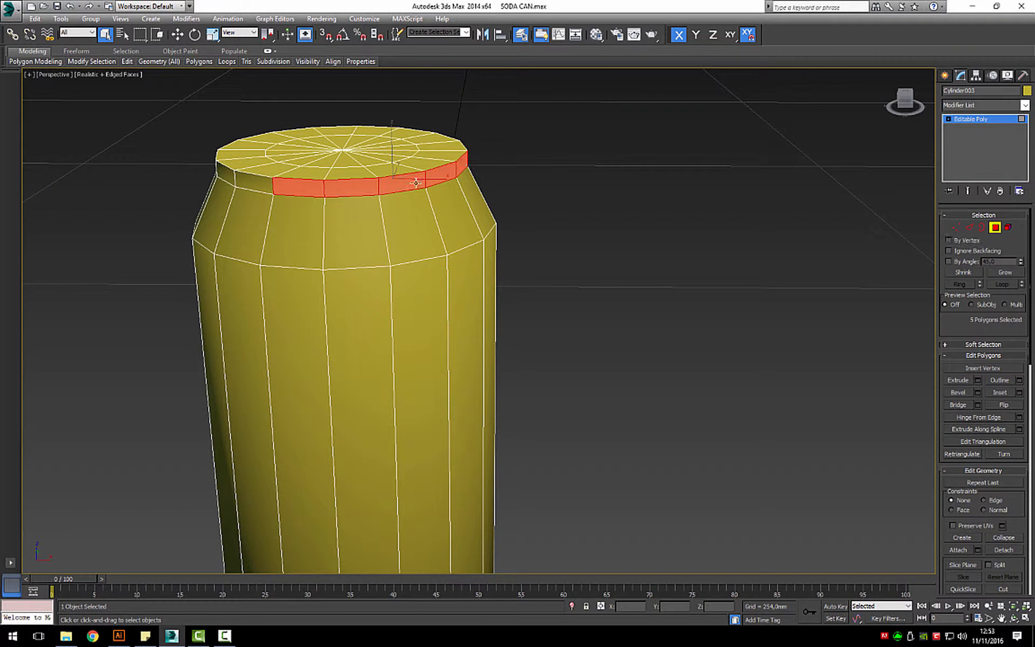
left_click(279, 184, "ctrl")
middle_click_drag(278, 184, 359, 196, "alt")
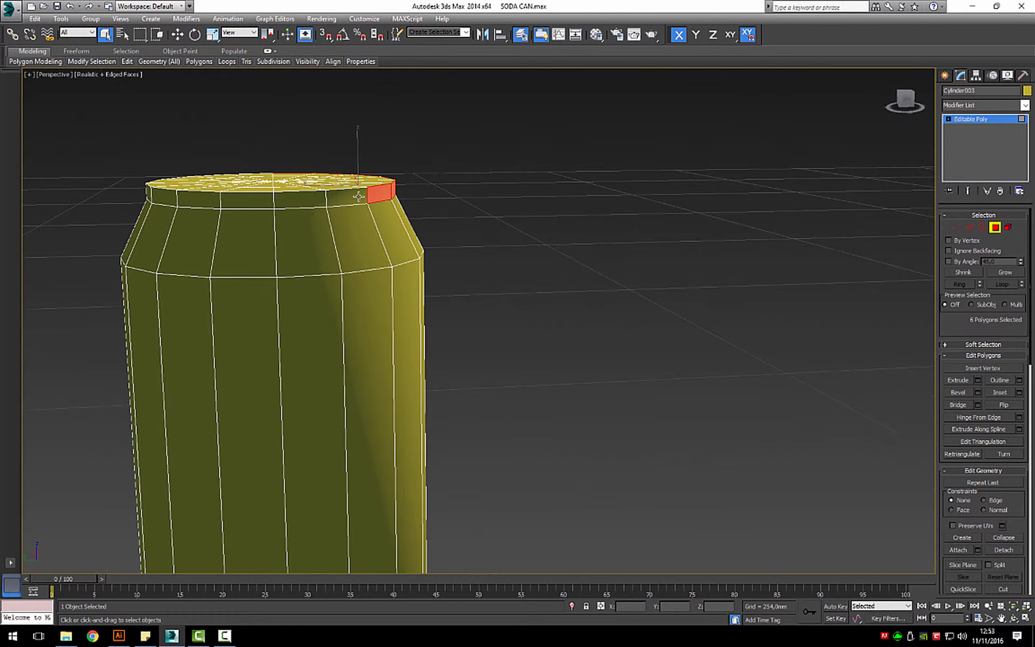
left_click(345, 195, "ctrl")
left_click(301, 197, "ctrl")
left_click(259, 200, "ctrl")
left_click(209, 200, "ctrl")
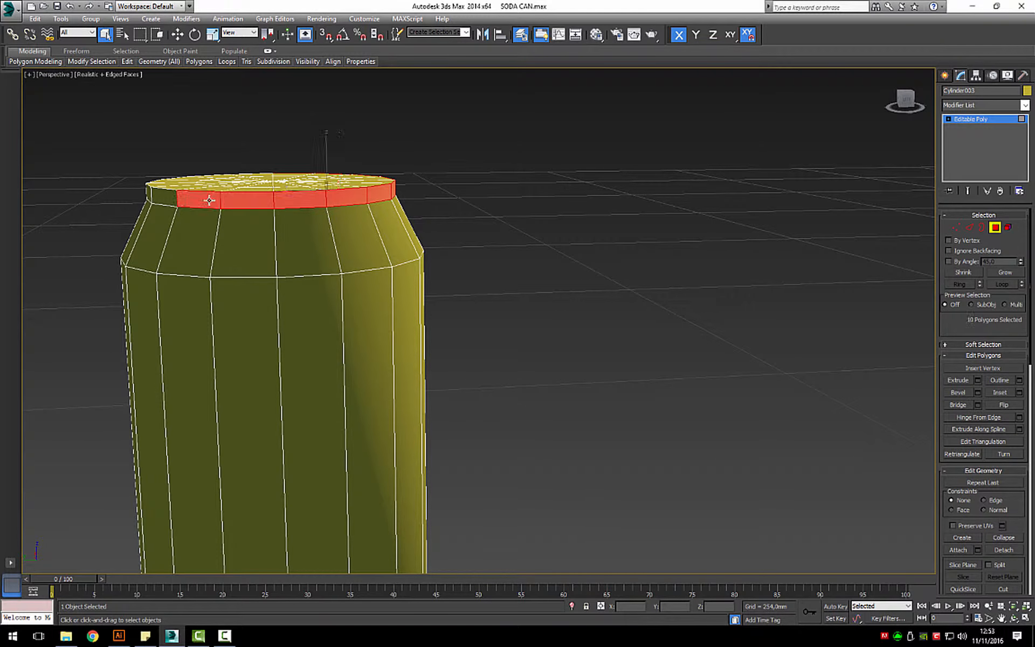
left_click(167, 196, "ctrl")
middle_click_drag(164, 220, 364, 241, "alt")
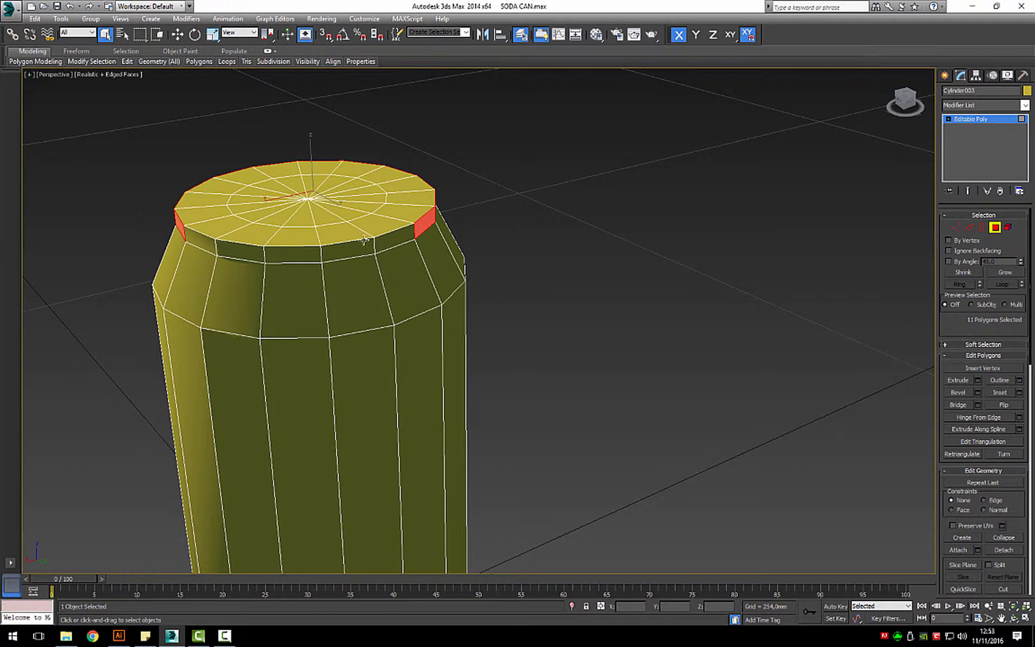
left_click(381, 246, "ctrl")
left_click(347, 250, "ctrl")
left_click(293, 253, "ctrl")
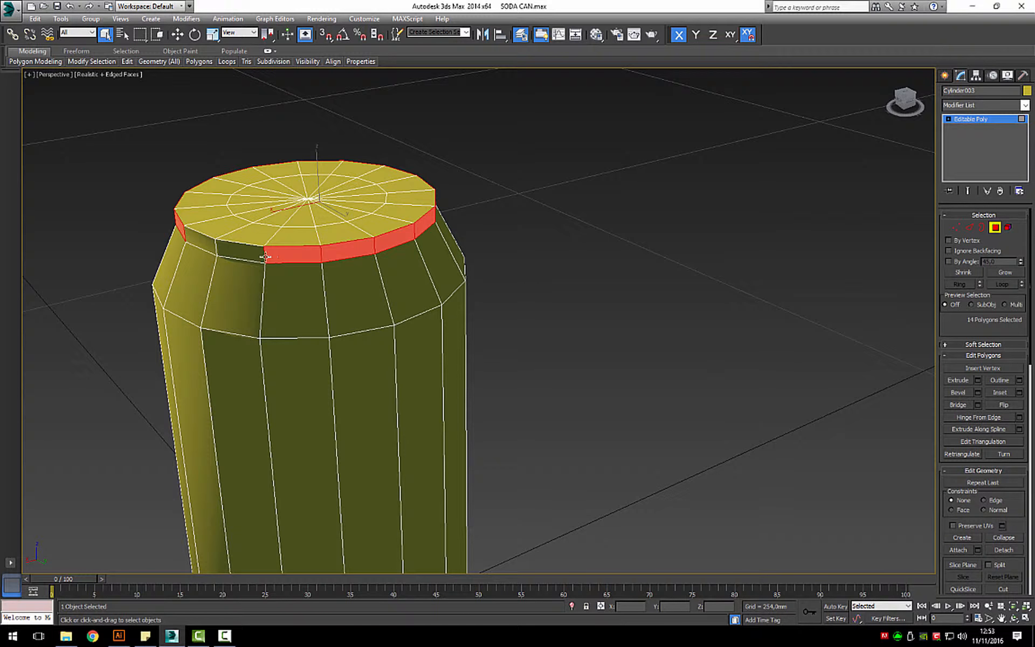
left_click(229, 248, "ctrl")
left_click(218, 250, "ctrl")
scroll(387, 269, "up", 5)
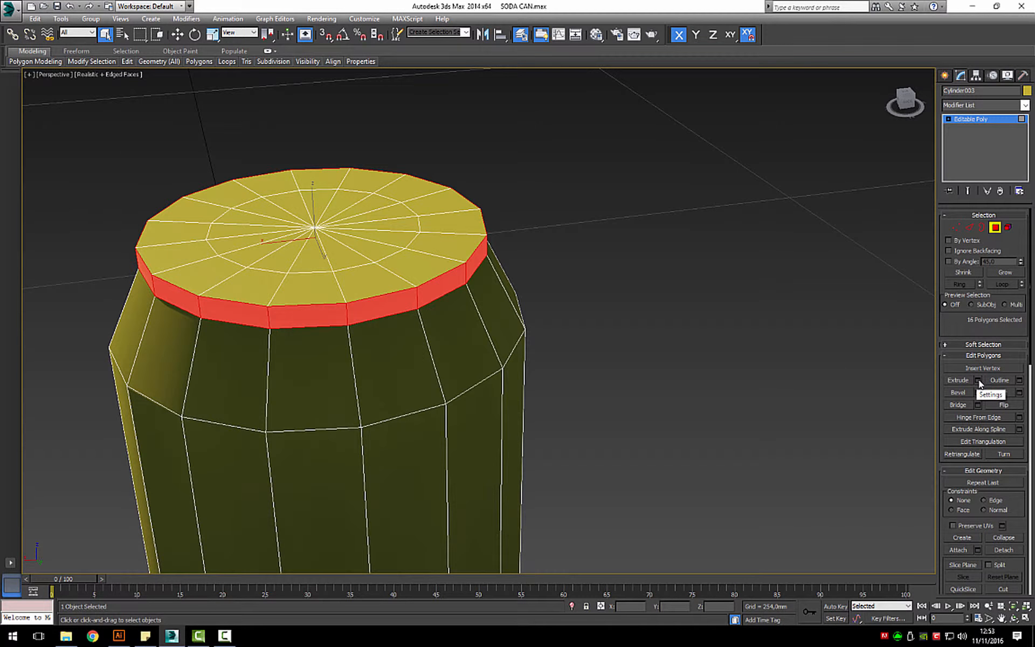
- Open the Extrude settings for the selected rim polygons and set the extrusion type to Local Normal
left_click(978, 381)
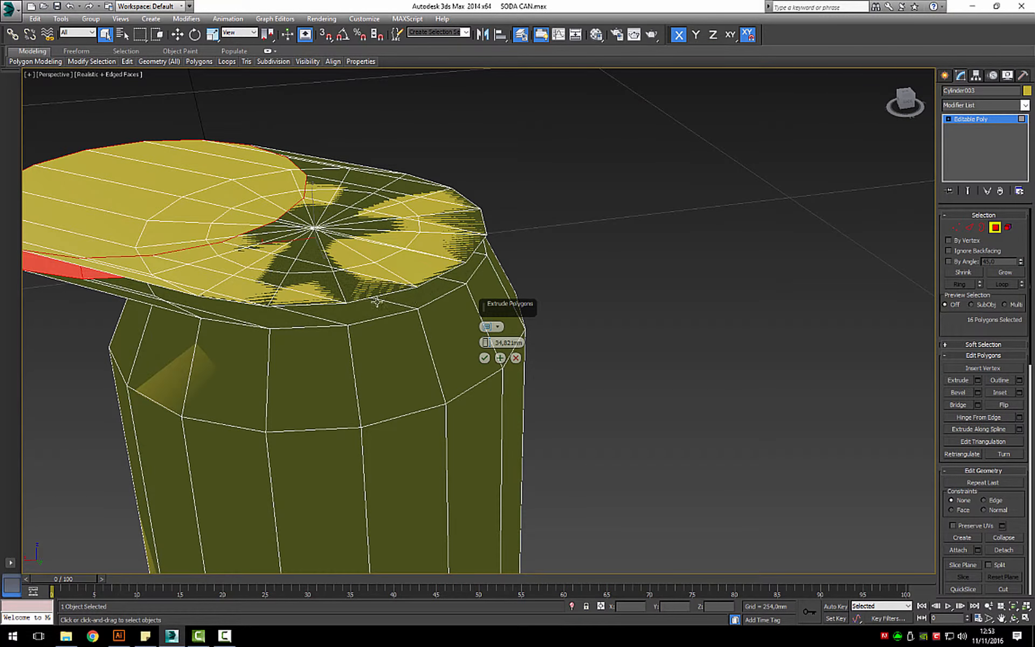
scroll(320, 300, "down", 3)
mouse_move(320, 291)
middle_mouse_down("alt")
mouse_move(322, 270)
mouse_move(317, 285)
mouse_move(308, 276)
middle_mouse_up("alt")
scroll(255, 267, "up", 2)
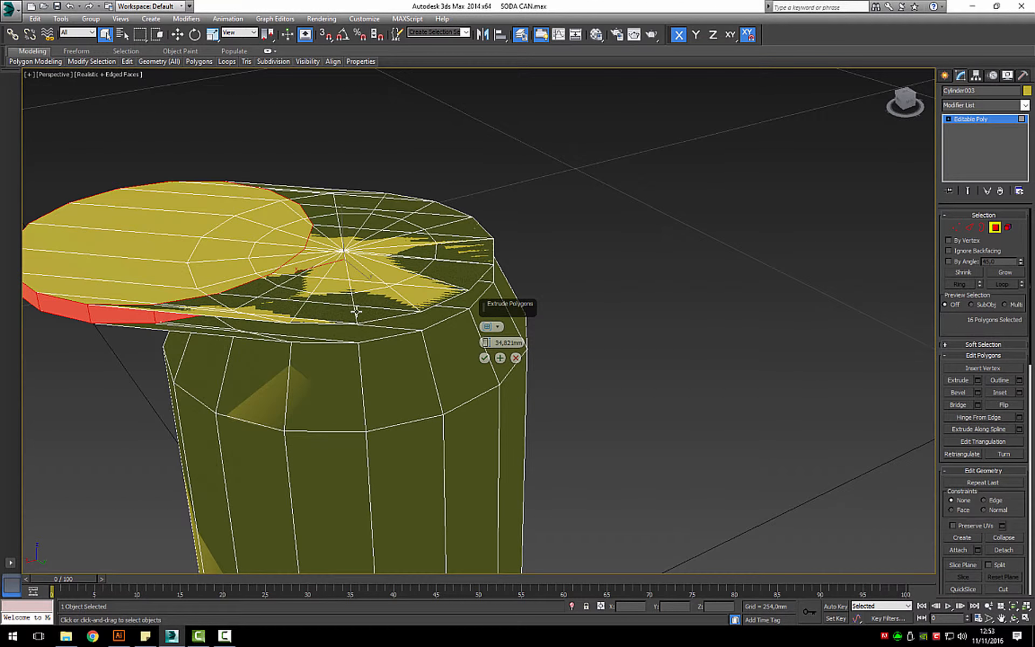
middle_click_drag(343, 314, 330, 306, "alt")
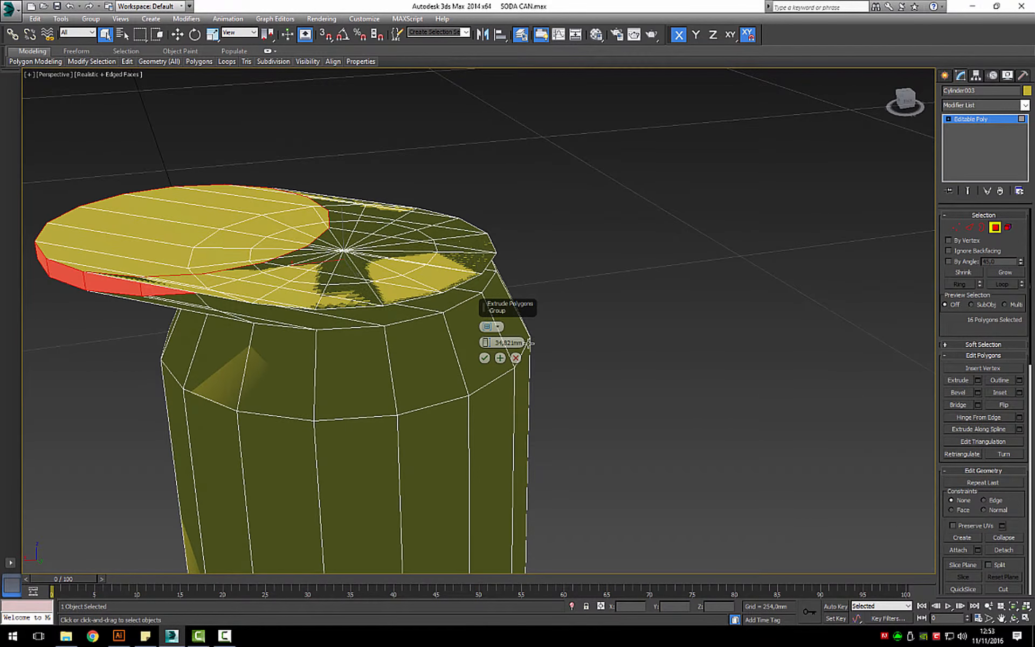
left_click(498, 327)
left_click(499, 332)
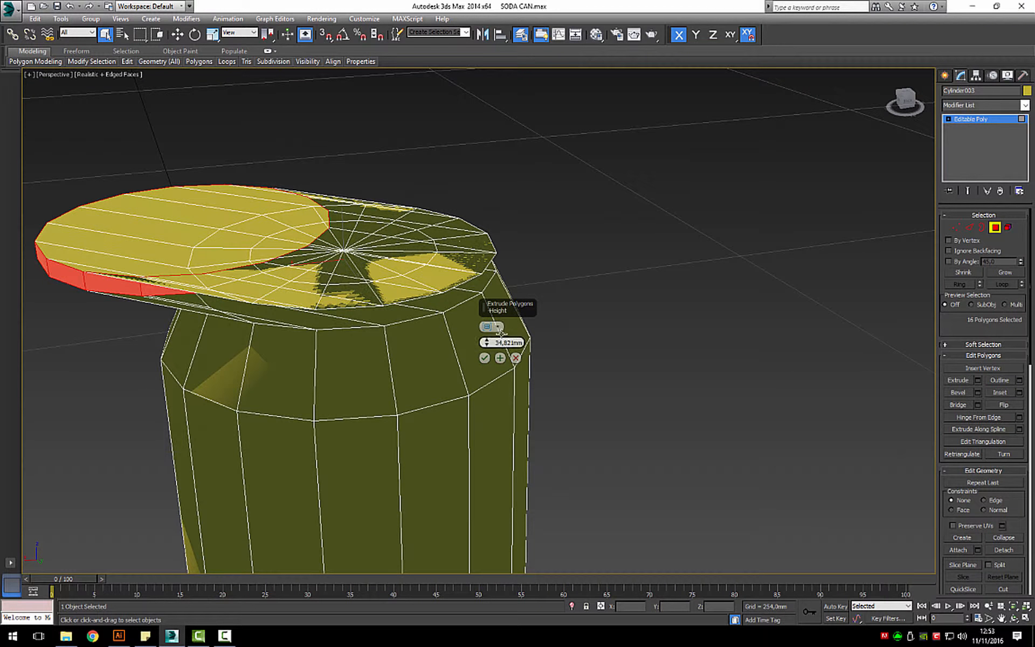
left_click(496, 326)
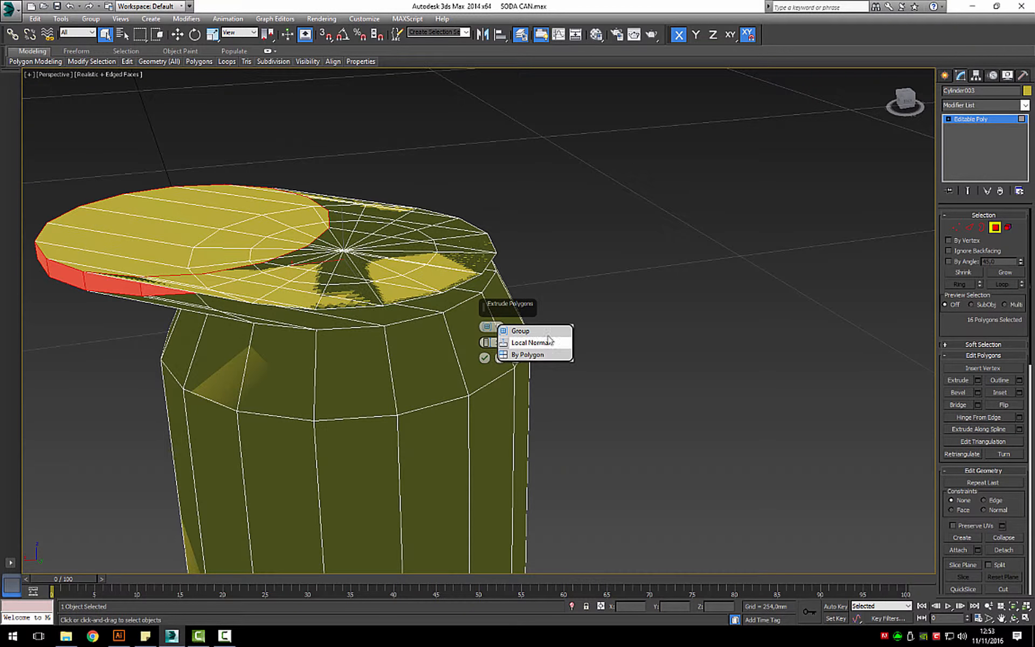
left_click(530, 344)
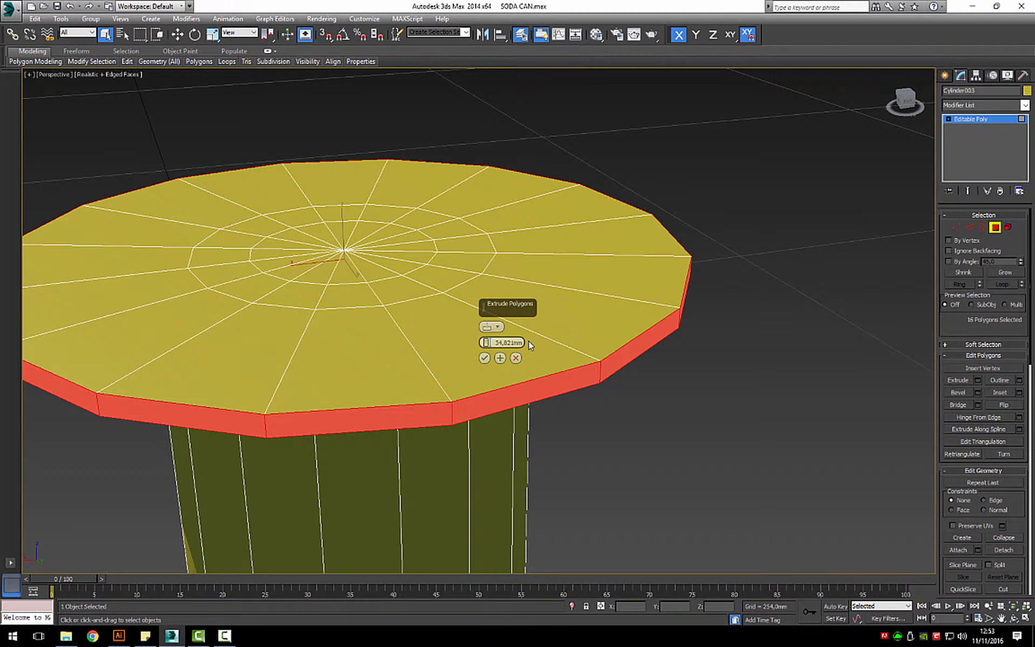
middle_click_drag(603, 361, 571, 336, "alt")
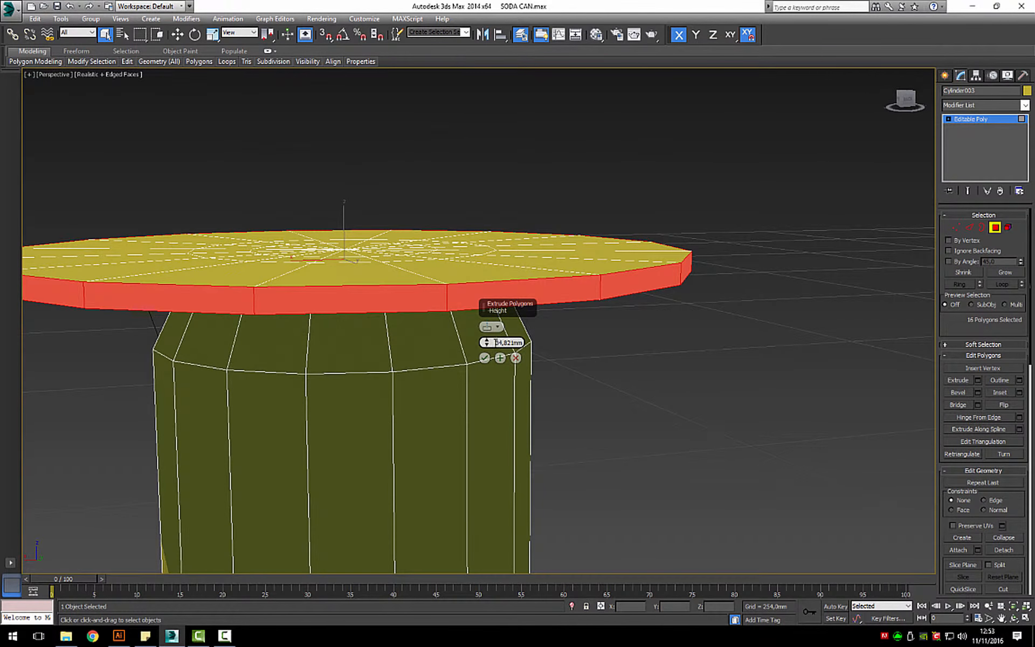
- Set the rim extrusion height to 1 mm, adjust it to 1.2 mm, and apply the extrusion
double_click(495, 342)
type("1")
key("Return")
middle_click_drag(319, 294, 254, 268, "alt")
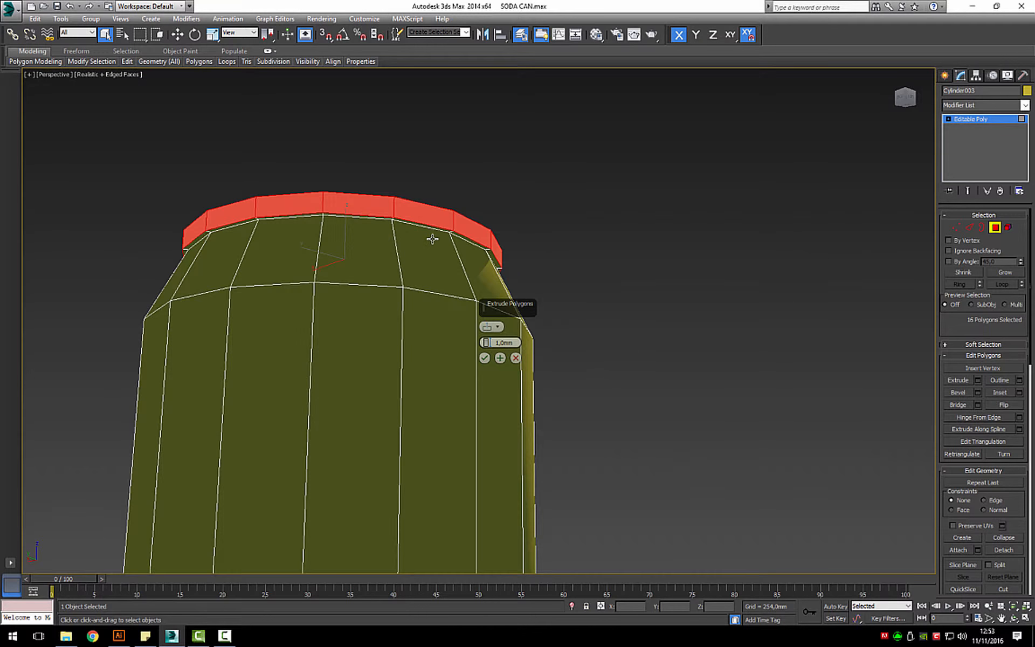
scroll(432, 235, "up", 6)
middle_click_drag(517, 214, 488, 254, "alt")
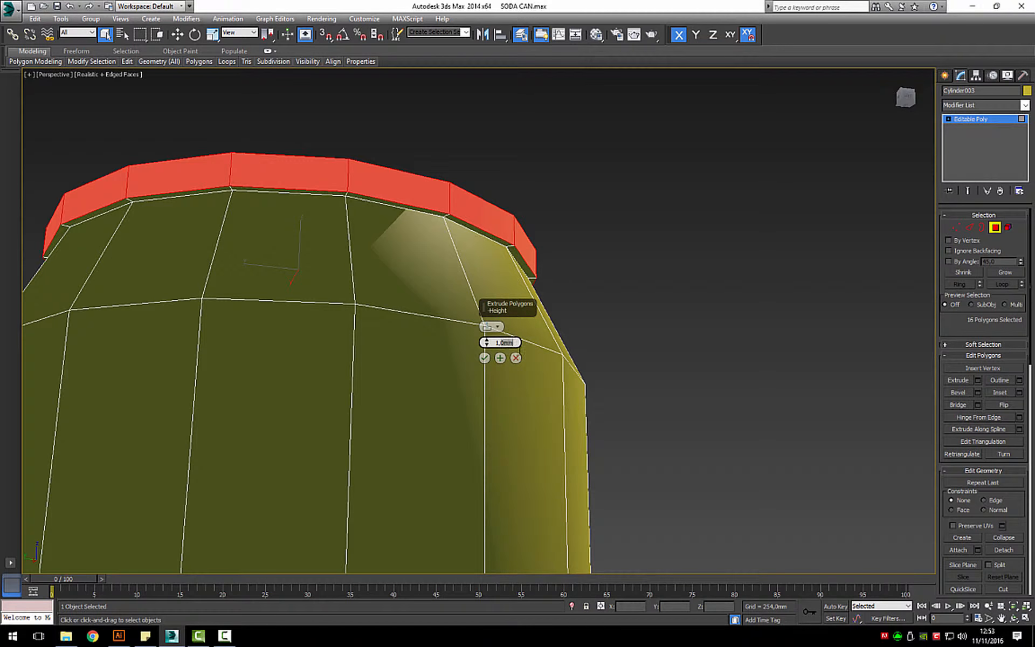
left_click(487, 359)
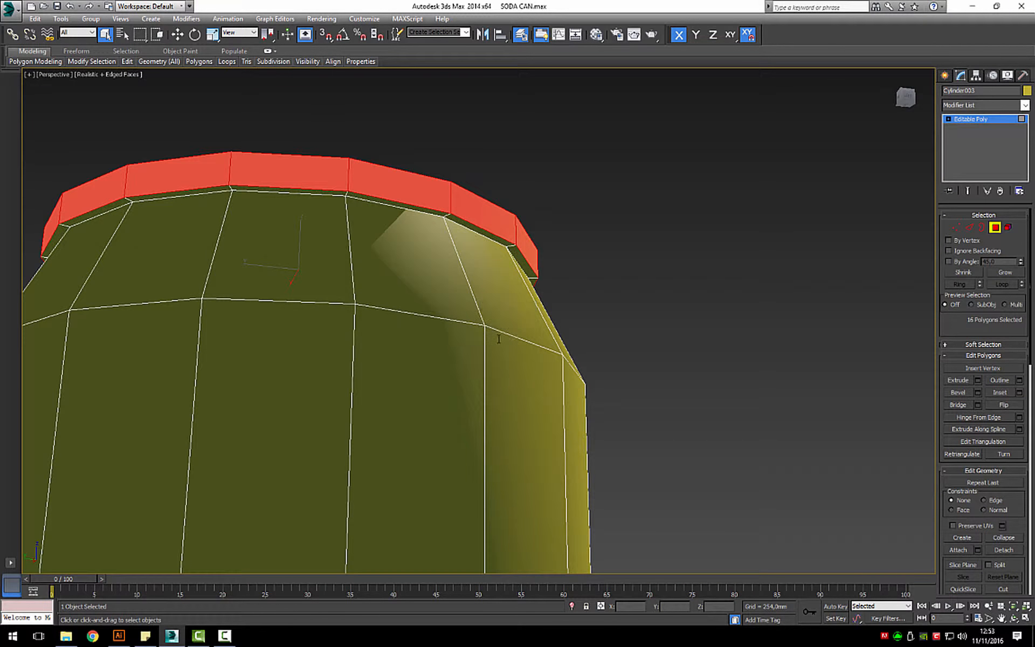
- Try to select the polygons of the can's top face without ignoring backfacing ones
middle_click_drag(428, 249, 427, 336, "alt")
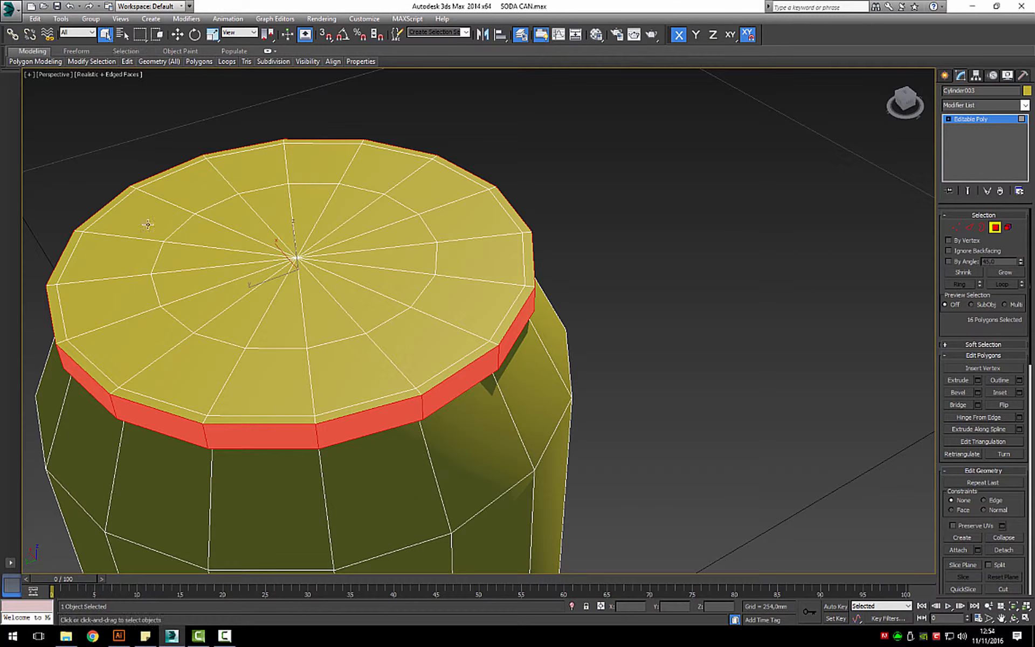
left_click(154, 245)
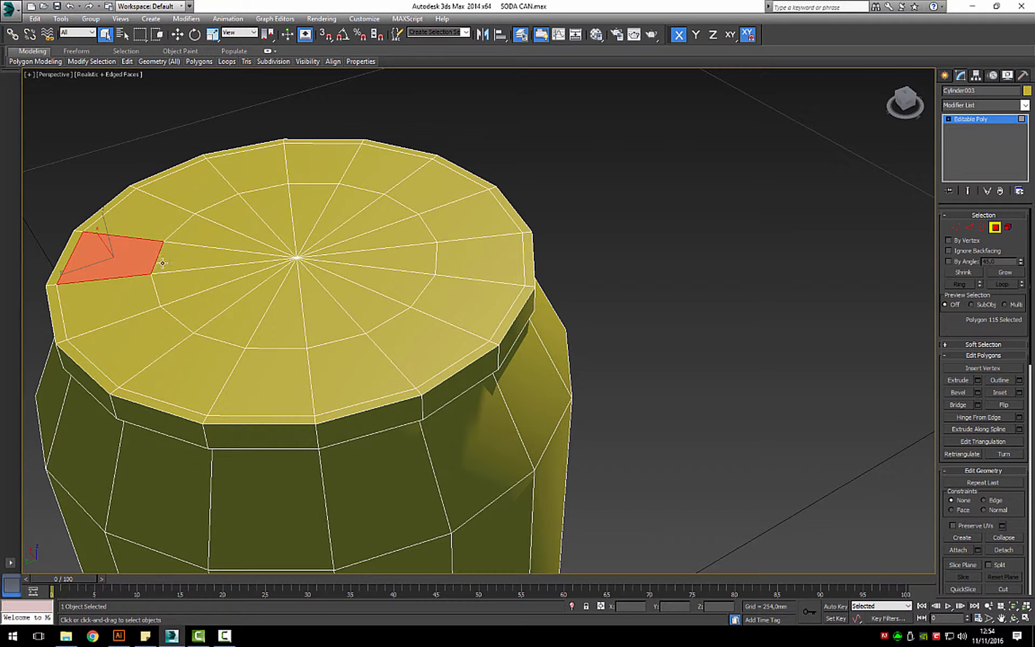
left_click(163, 216)
left_click_drag(386, 370, 387, 370)
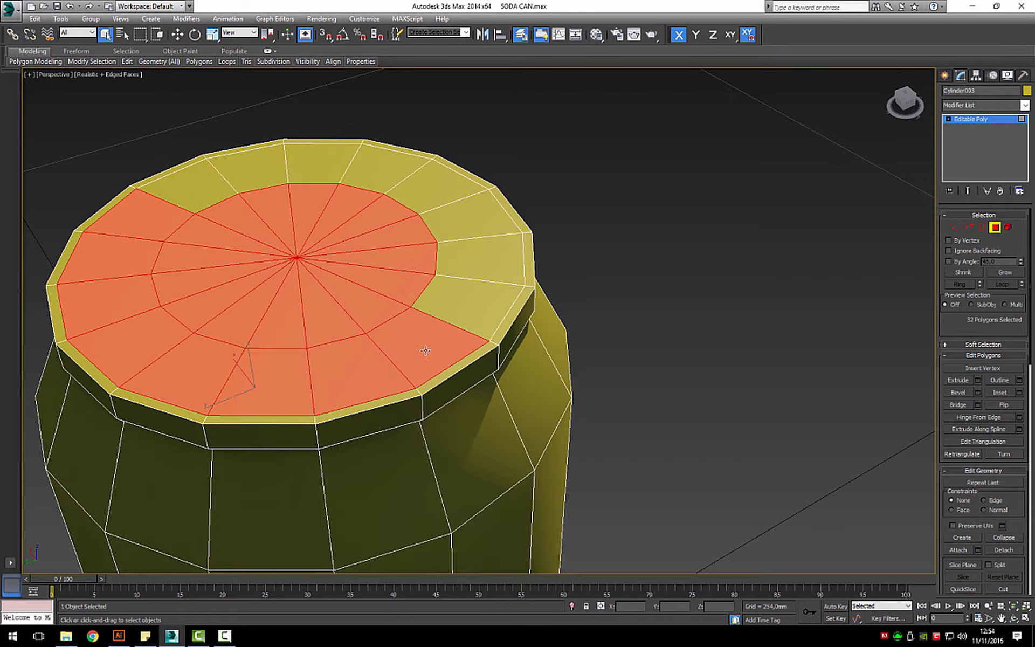
middle_click_drag(424, 366, 206, 284, "alt")
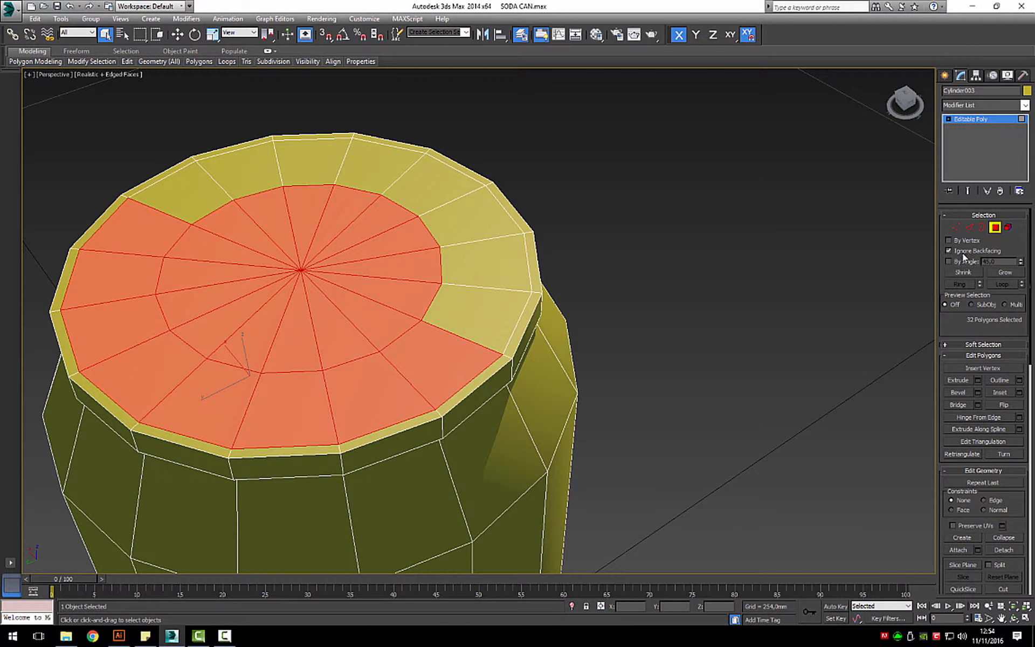
- With Ignore Backfacing on, select all the polygons of the can's top face inside the rim edge
left_click(294, 184)
left_click_drag(185, 188, 351, 336)
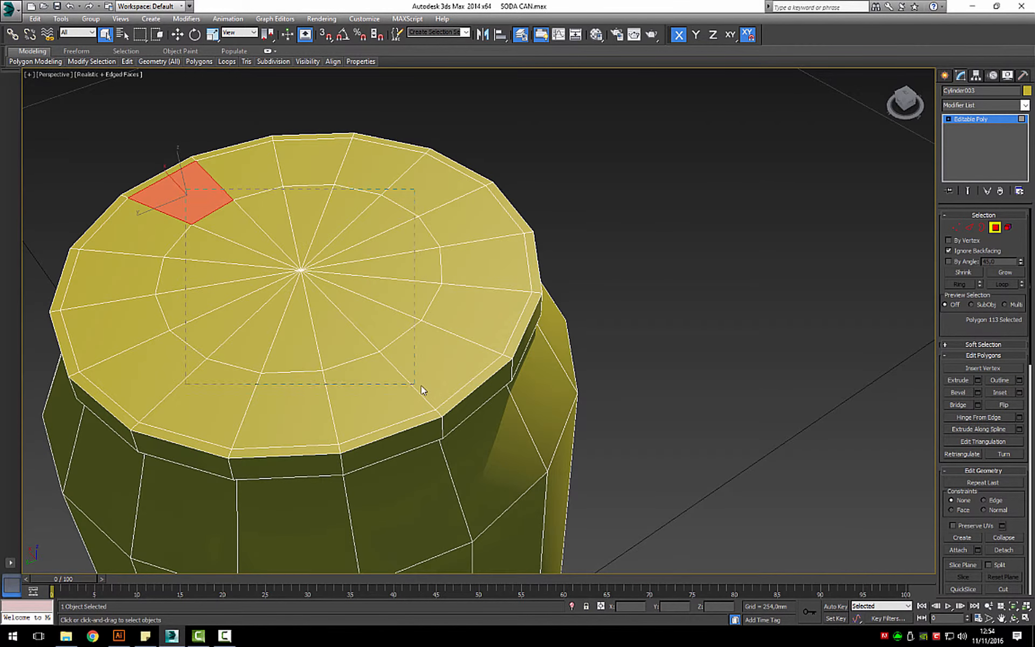
left_click_drag(422, 389, 429, 379)
left_click(115, 317, "ctrl")
left_click(113, 275, "ctrl")
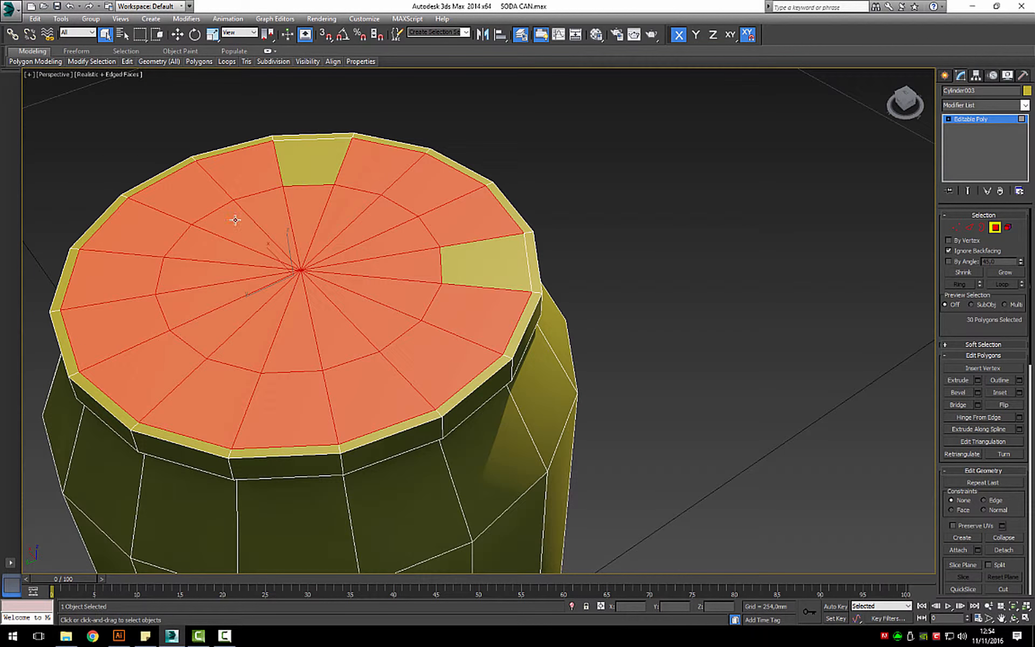
left_click(306, 165, "ctrl")
left_click(462, 276, "ctrl")
- Extrude the selected polygons of the can's top face with a height of -3 mm to recess the lid below the rim
middle_click_drag(492, 302, 510, 321, "alt")
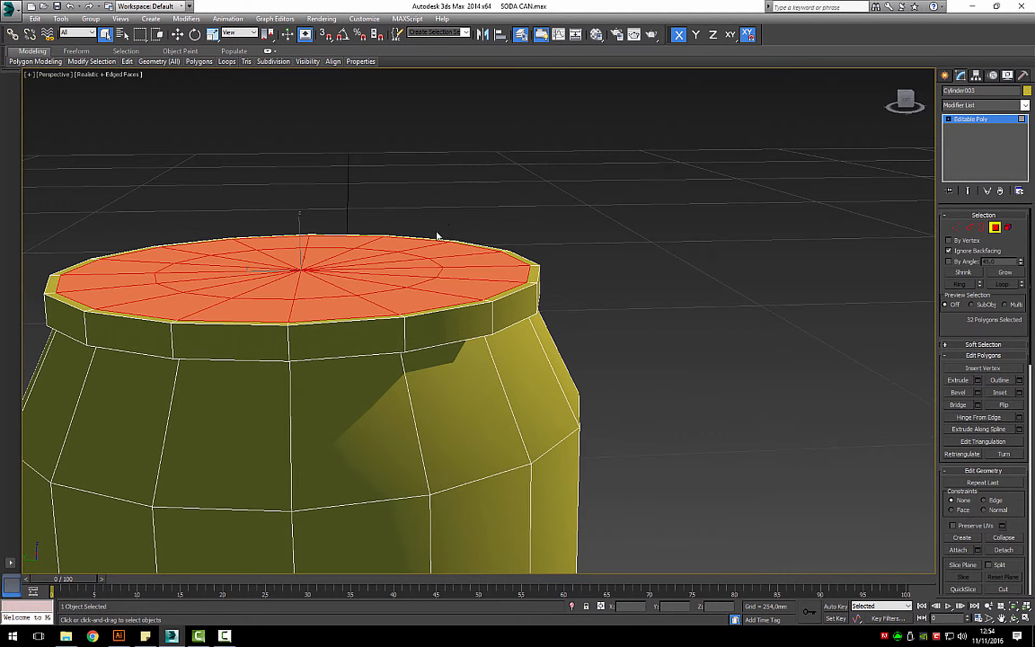
left_click(978, 380)
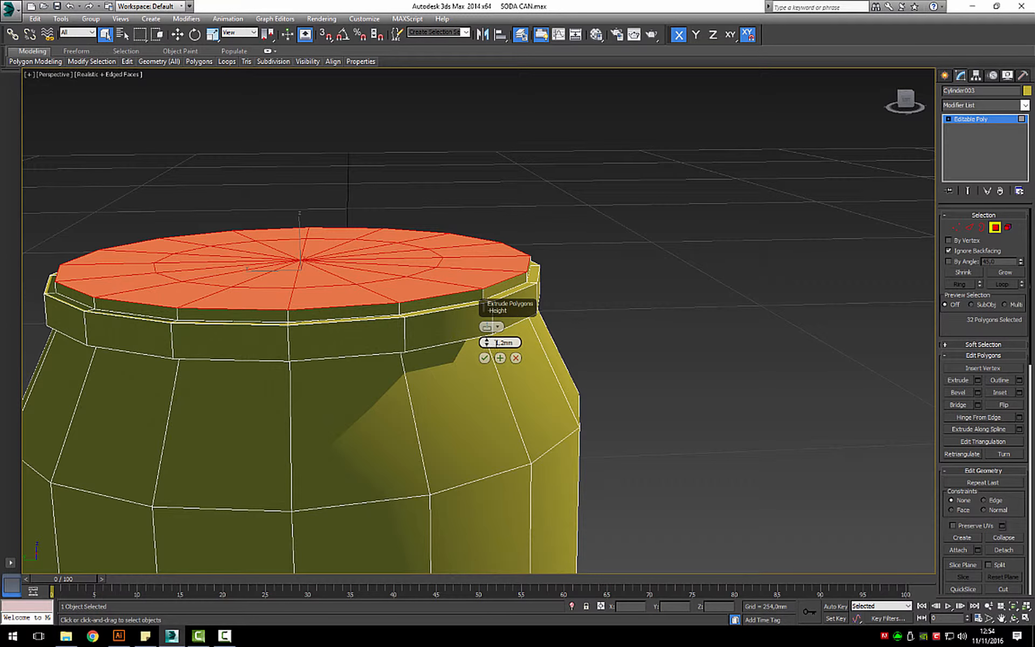
type("-3.5")
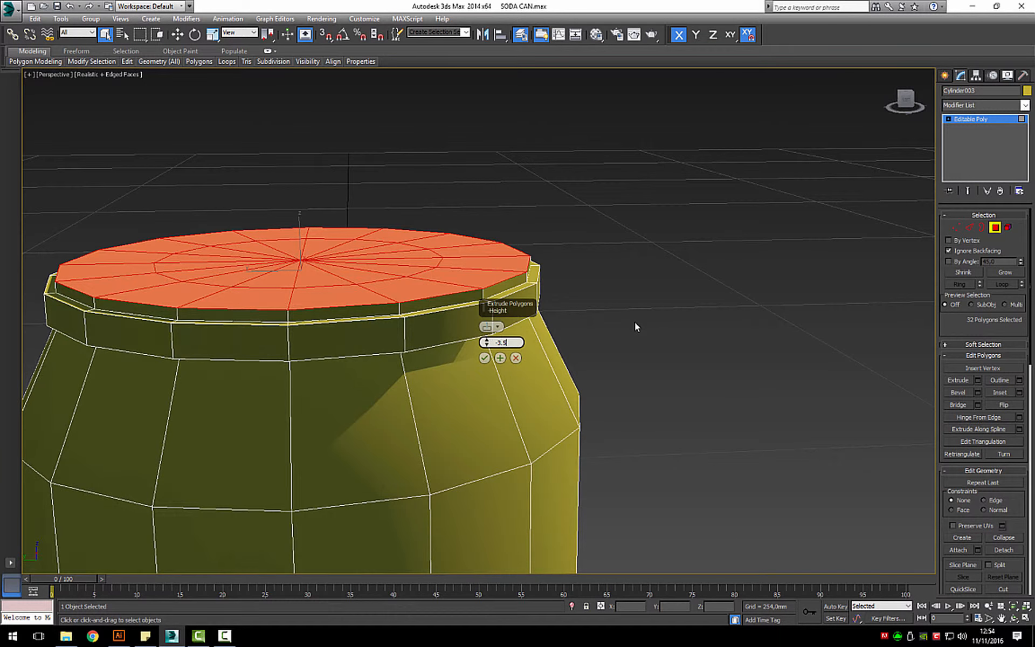
key("Return")
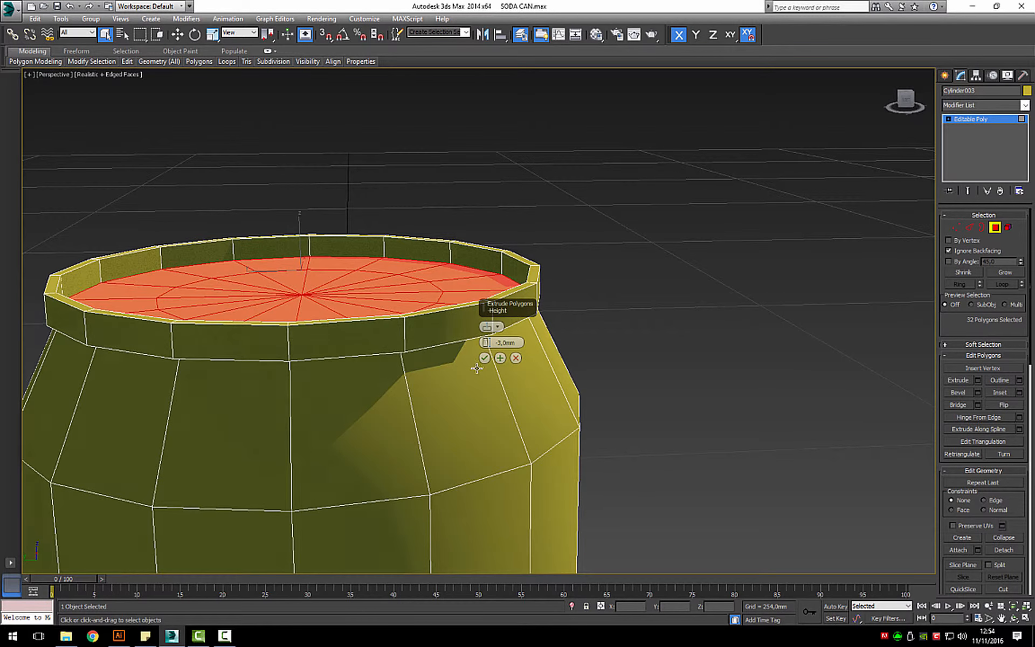
left_click(484, 358)
- Select the inner edge loop on the can's bottom face and scale it outward until it lies close to the outer edge
middle_click_drag(321, 381, 272, 478, "alt")
scroll(281, 381, "down", 8)
scroll(344, 375, "up", 10)
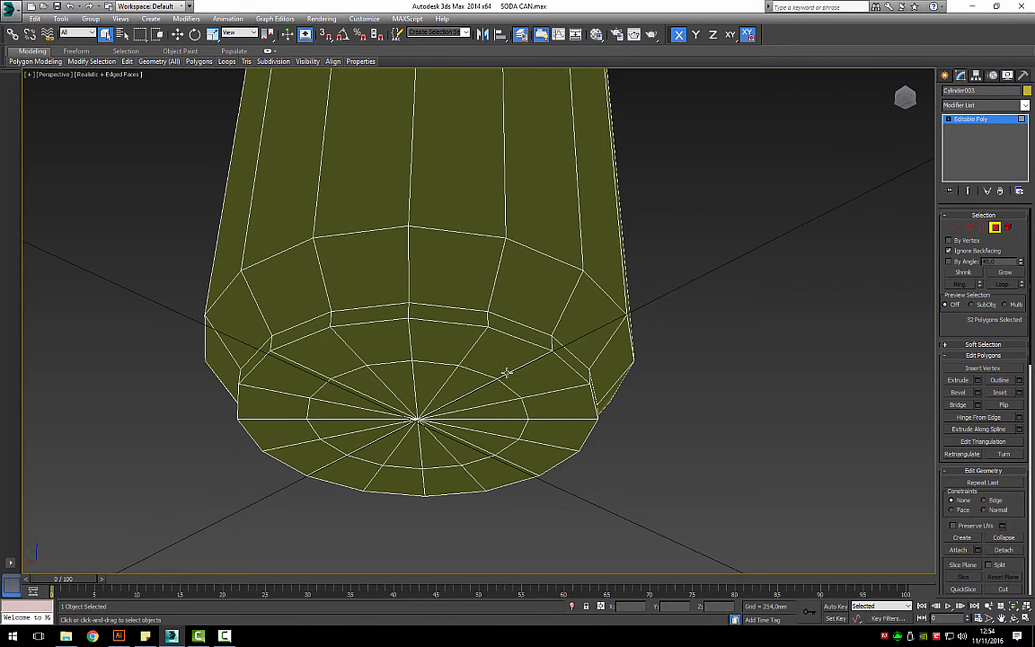
left_click(342, 371)
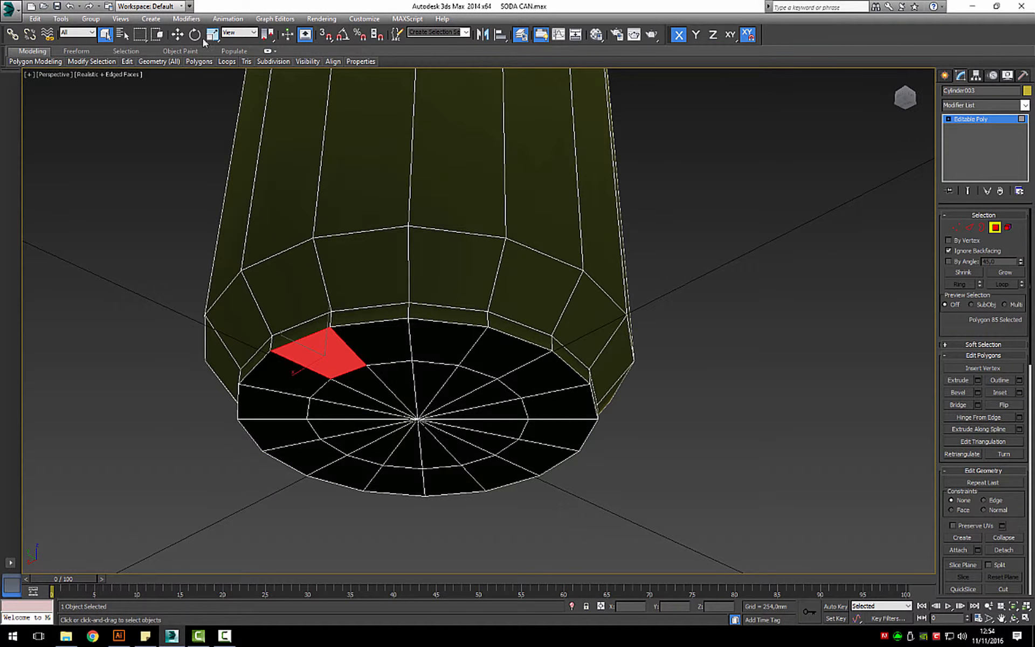
left_click(969, 227)
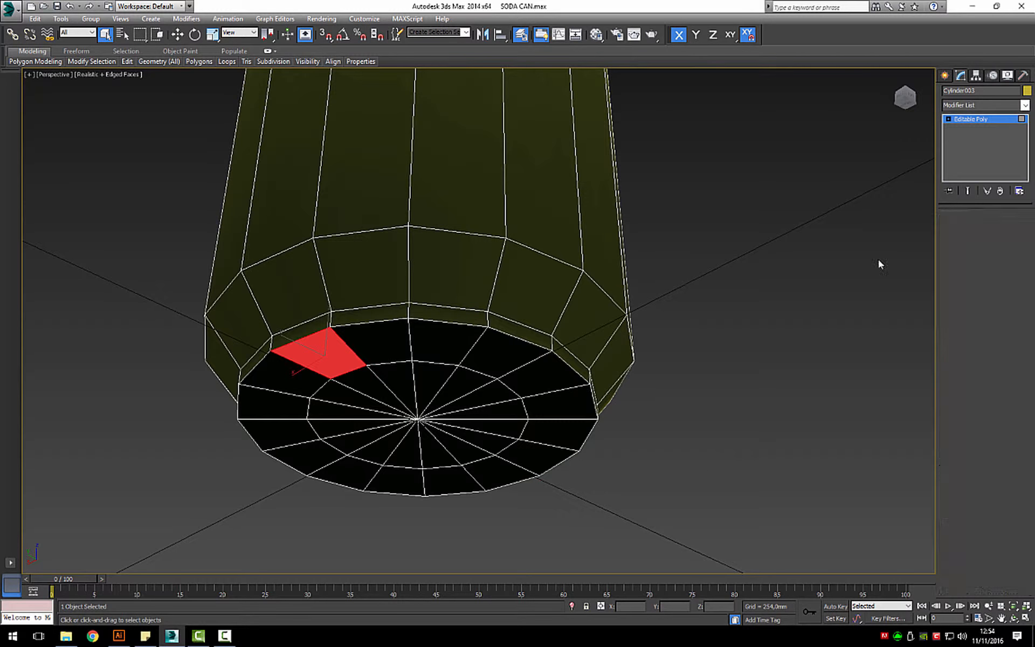
left_click(441, 364)
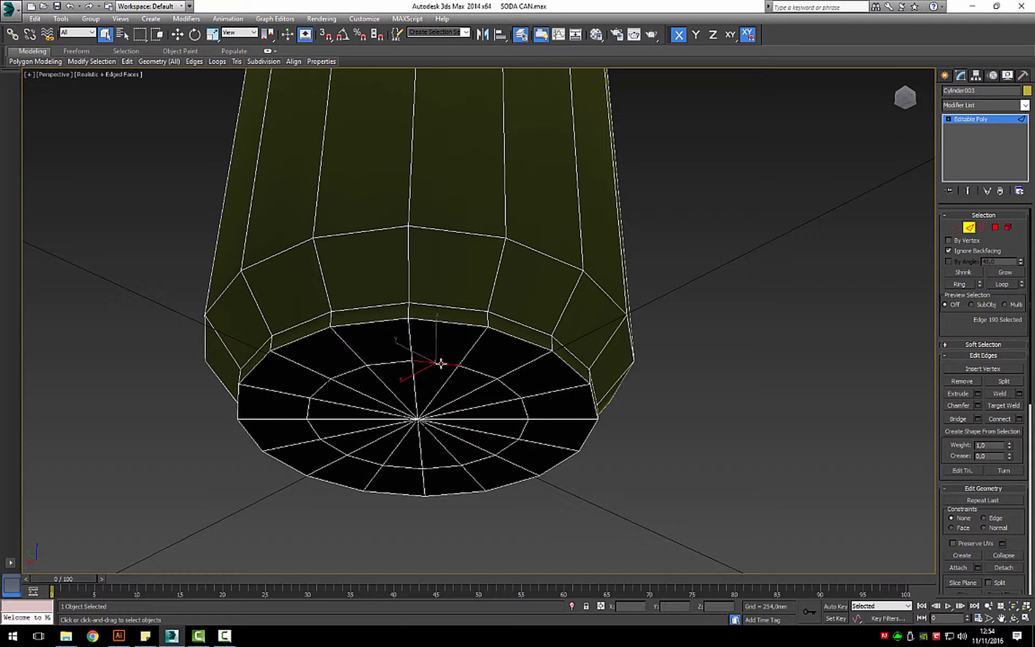
left_click(1004, 285)
left_click(213, 34)
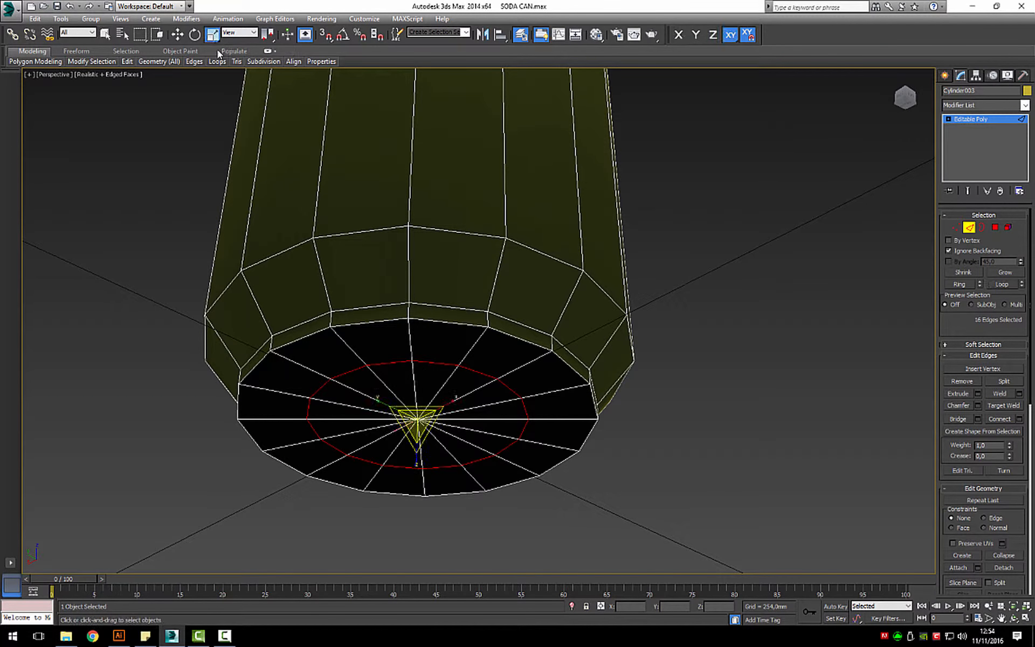
left_click_drag(426, 403, 462, 397)
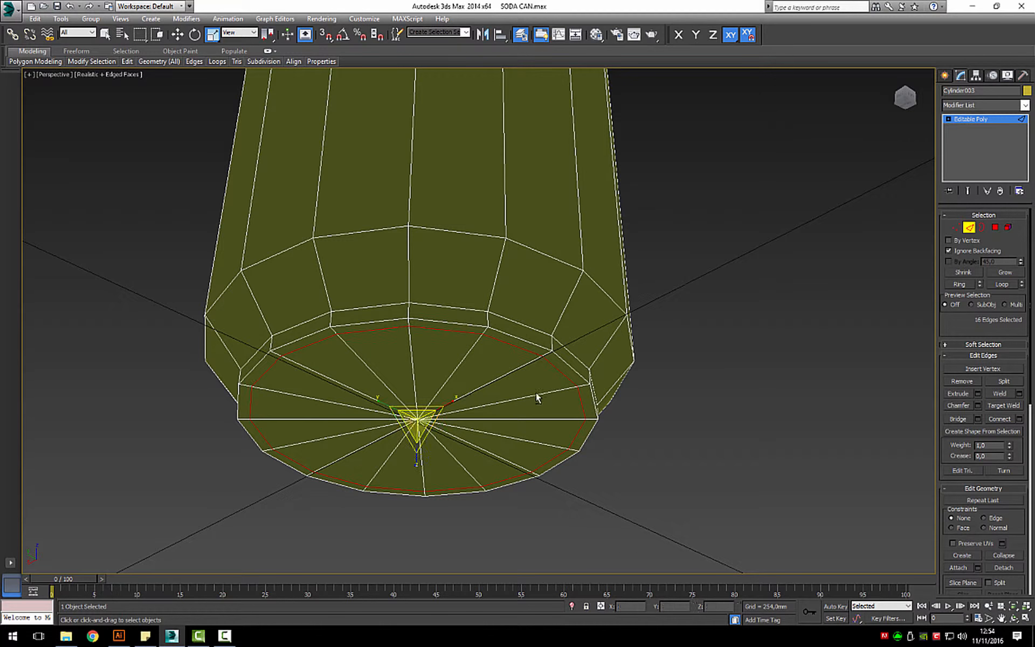
- Select all the polygons of the can's bottom face that lie inside the narrow outer ring
middle_click_drag(538, 397, 683, 339, "alt")
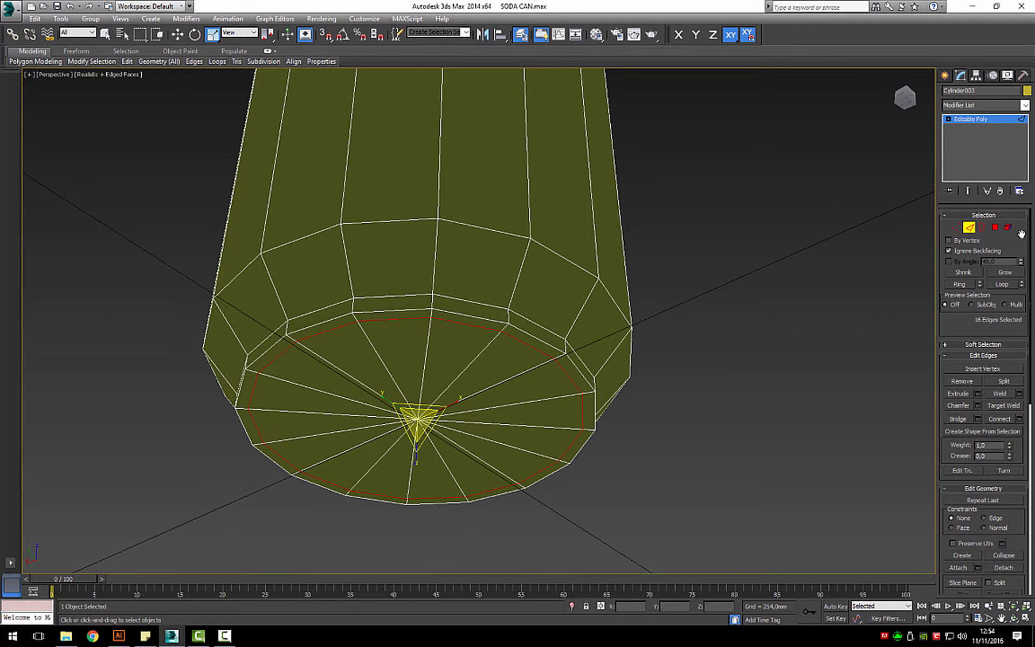
left_click(995, 227)
left_click(402, 348)
left_click(455, 345, "ctrl")
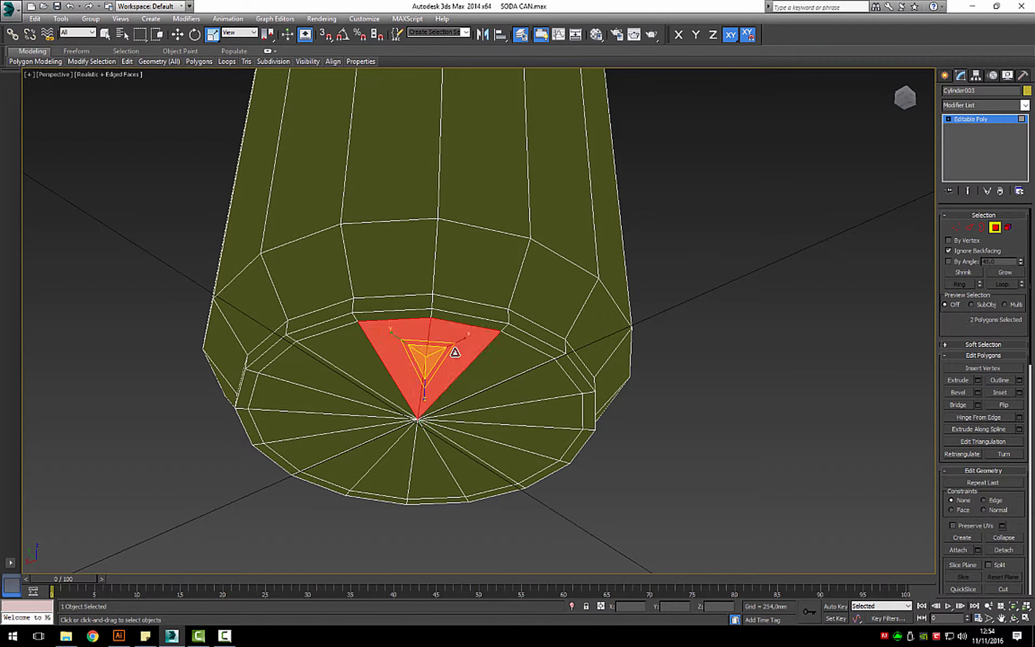
left_click(488, 372, "ctrl")
left_click(494, 394, "ctrl")
left_click(486, 424, "ctrl")
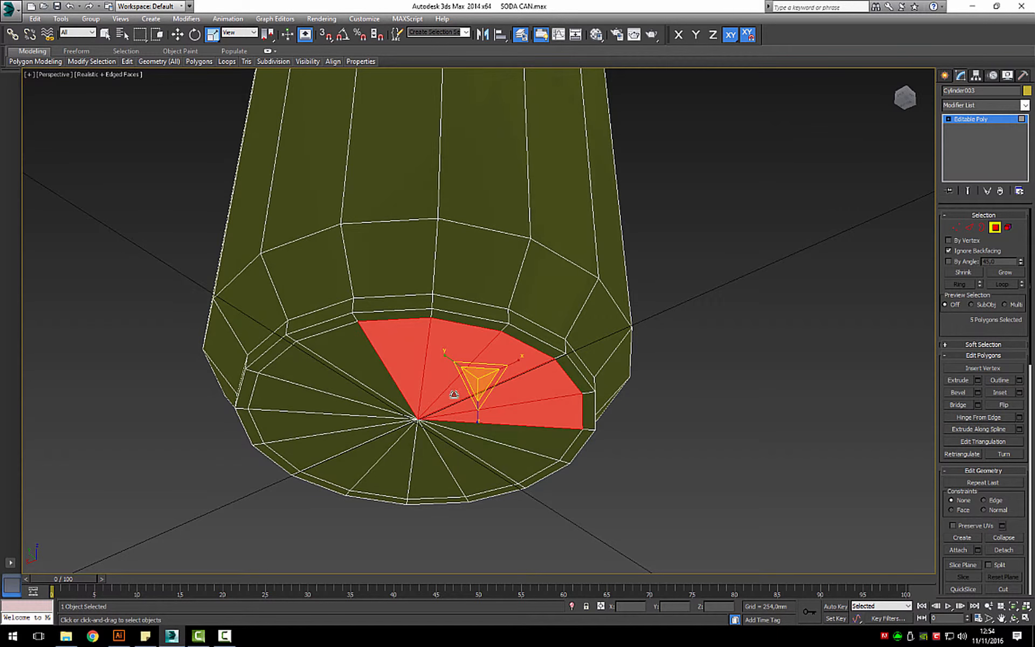
left_click(105, 34)
left_click_drag(407, 432, 405, 434)
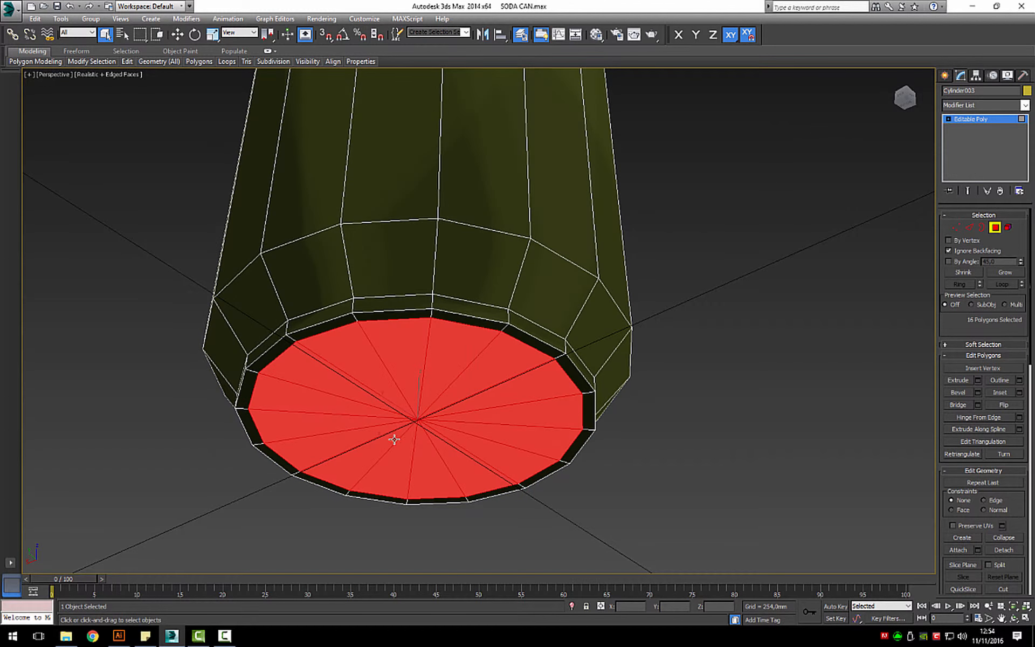
- Extrude the selected bottom polygons with a height of -3 mm to recess the can's base
middle_click_drag(459, 301, 434, 381, "alt")
scroll(469, 217, "down", 10)
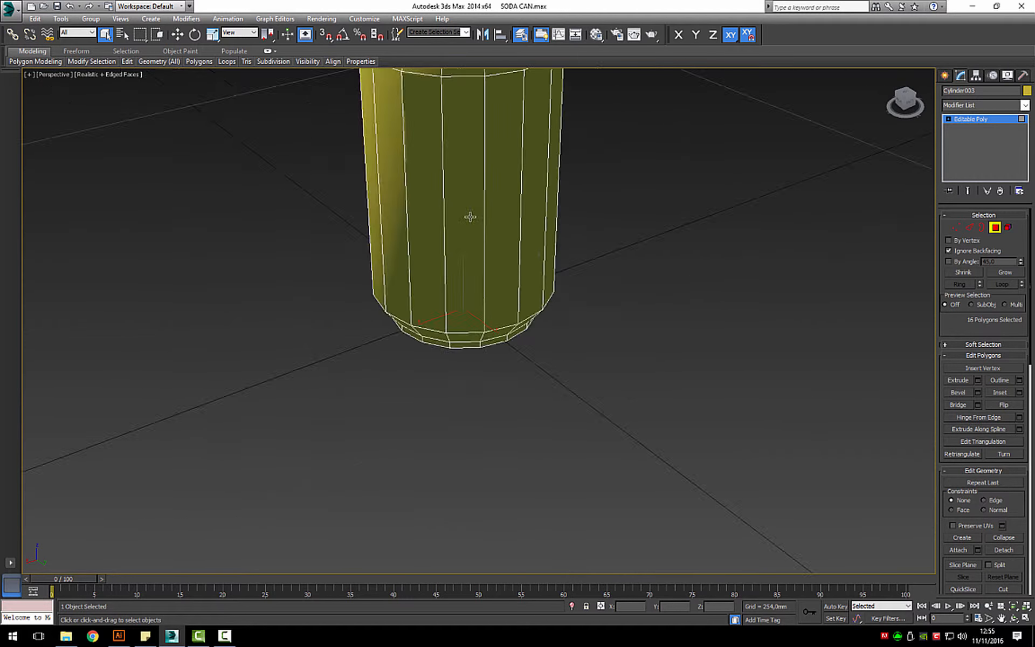
middle_click_drag(499, 236, 565, 166, "alt")
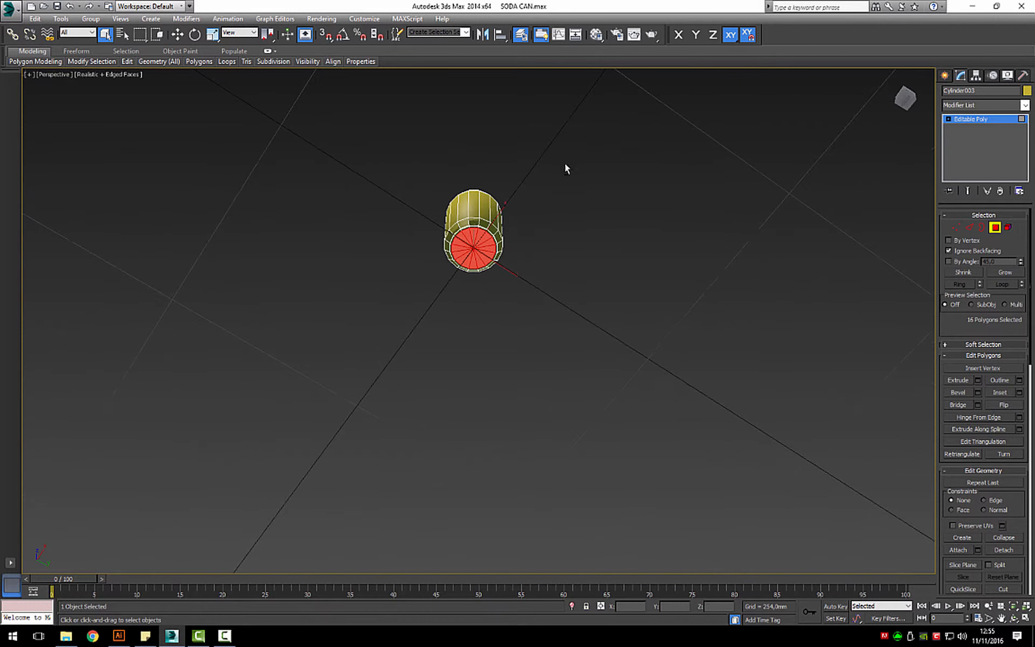
scroll(445, 300, "up", 8)
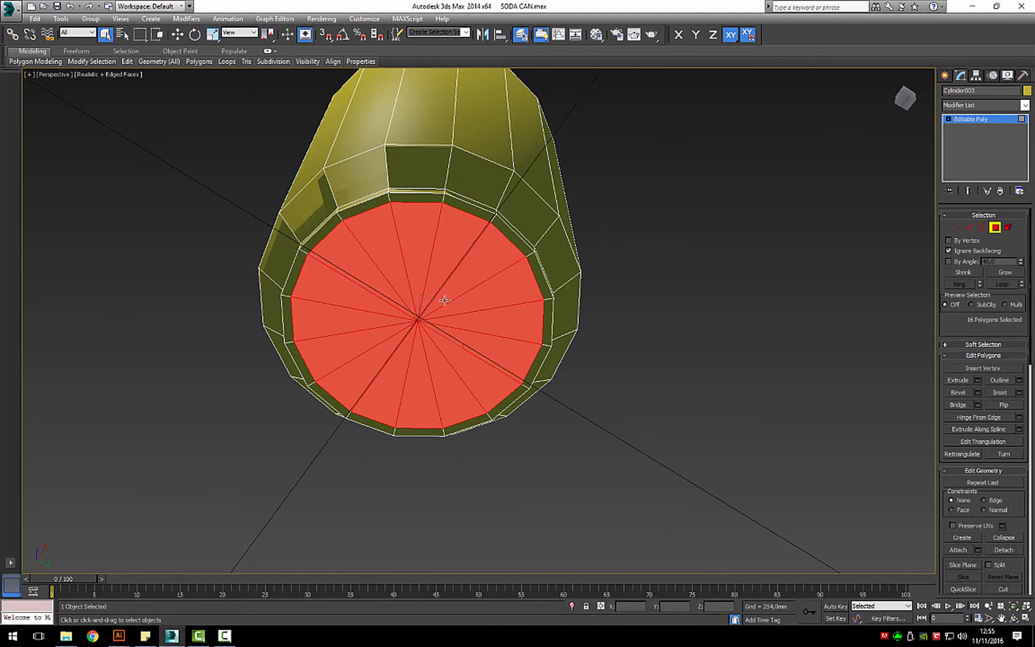
middle_click_drag(456, 295, 473, 361, "alt")
mouse_move(453, 286)
middle_mouse_down("alt")
mouse_move(472, 293)
mouse_move(453, 286)
middle_mouse_up("alt")
scroll(453, 286, "up", 2)
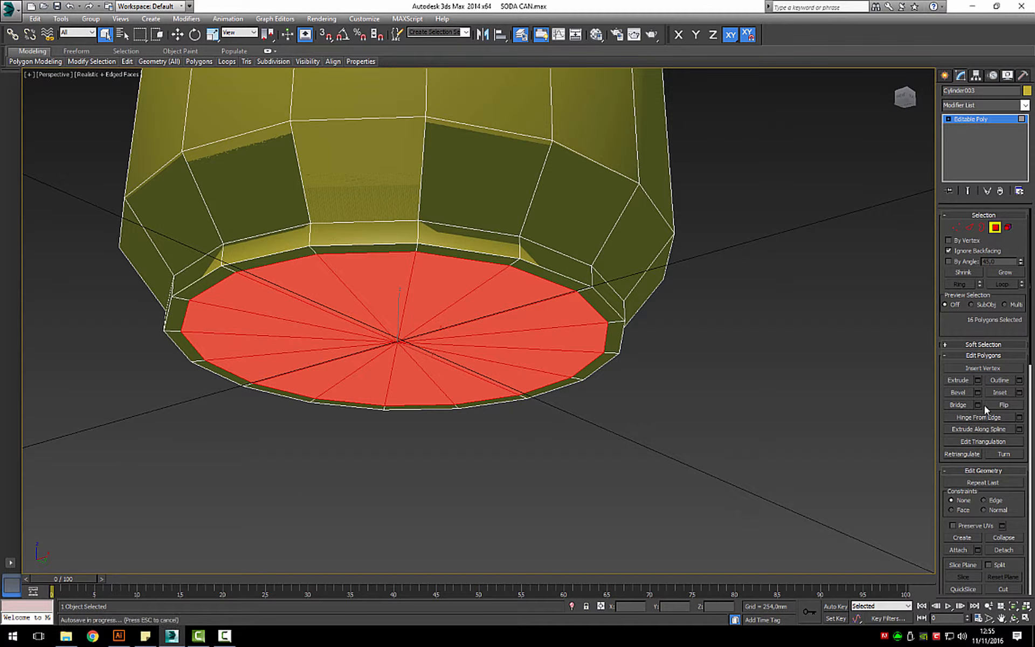
left_click(977, 380)
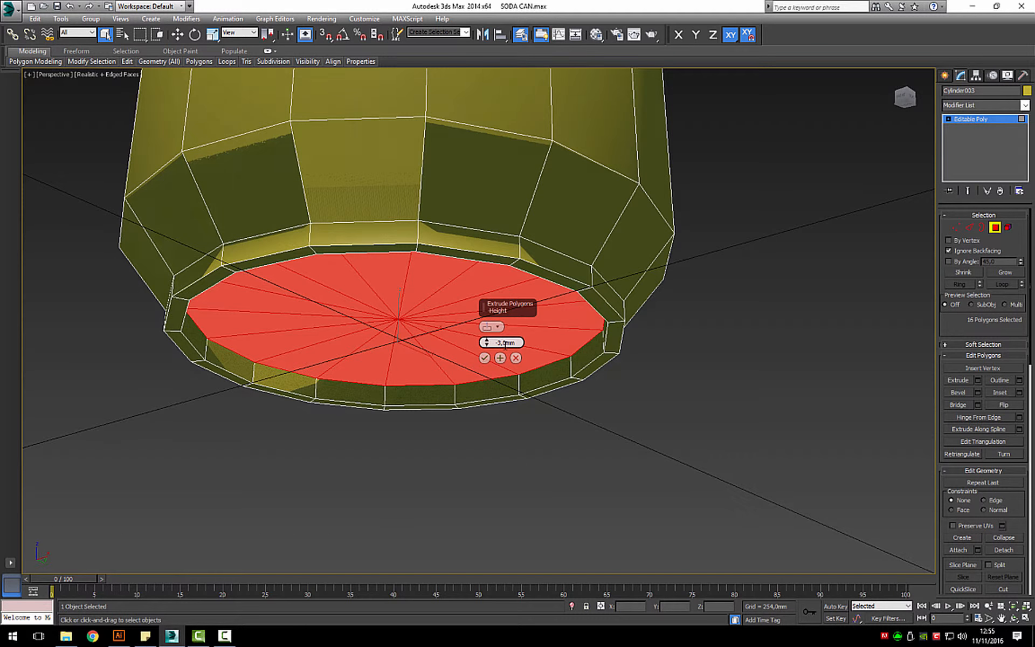
left_click(485, 358)
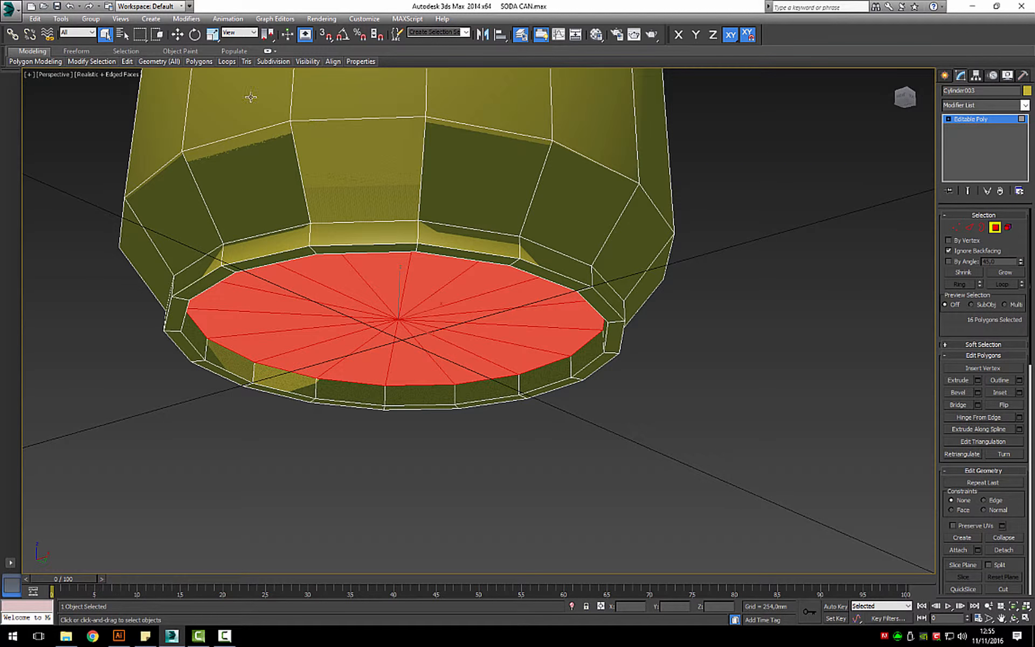
- Move the center vertex of the recessed base up along Z to about 6.8 mm, and leave vertex editing
left_click(956, 227)
left_click(400, 319)
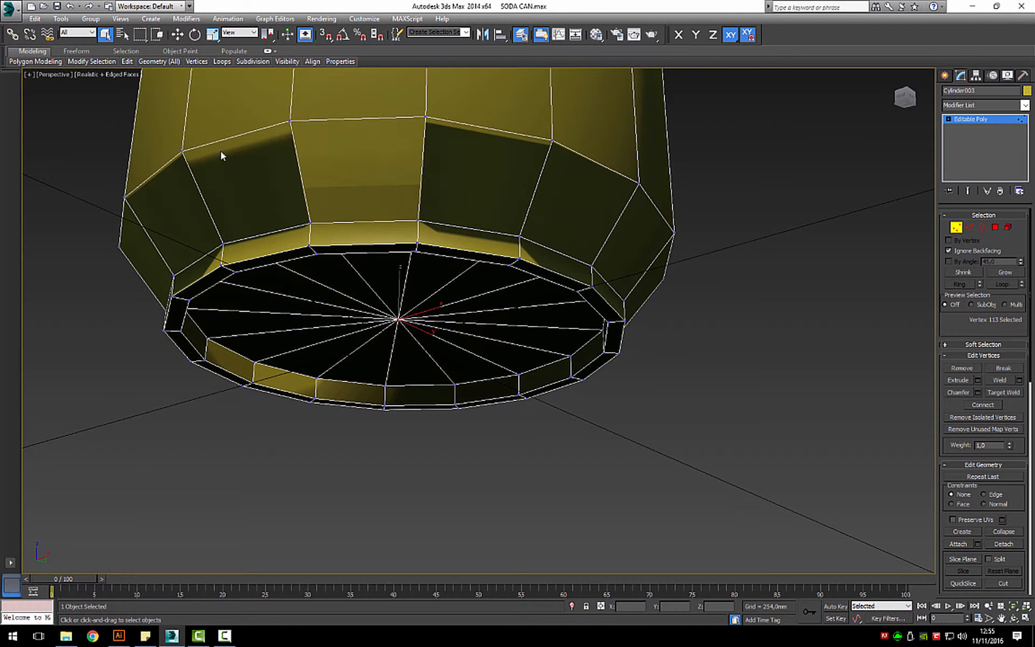
key("w")
mouse_move(426, 356)
middle_mouse_down("alt")
mouse_move(462, 342)
mouse_move(425, 300)
middle_mouse_up("alt")
left_click_drag(400, 286, 400, 261)
middle_click_drag(436, 270, 445, 221, "alt")
scroll(447, 216, "down", 5)
middle_click_drag(463, 153, 544, 317, "alt")
scroll(471, 323, "up", 5)
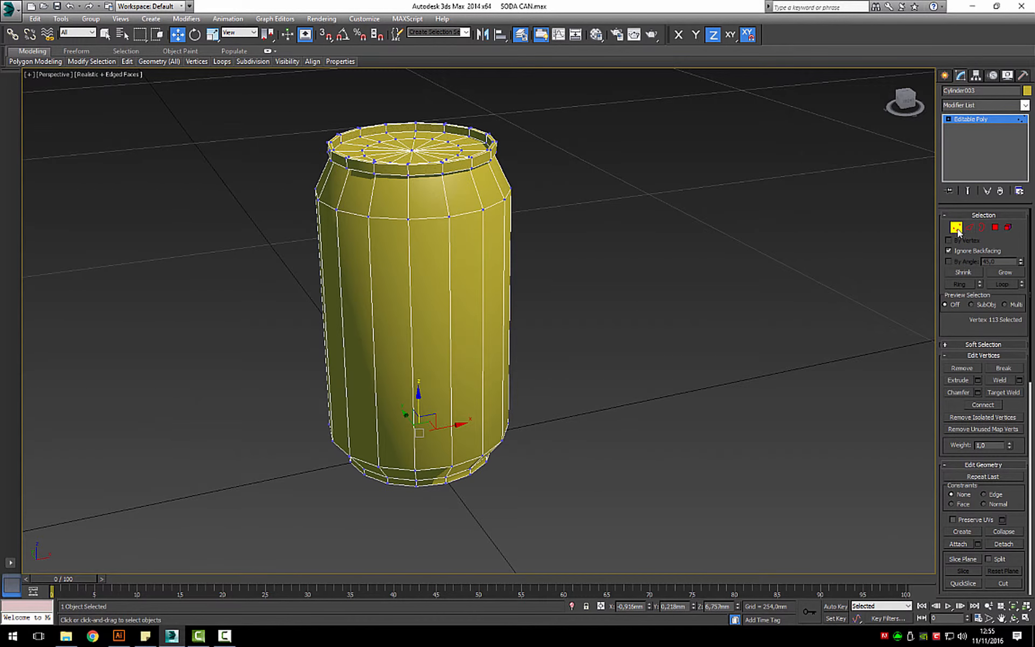
left_click(956, 228)
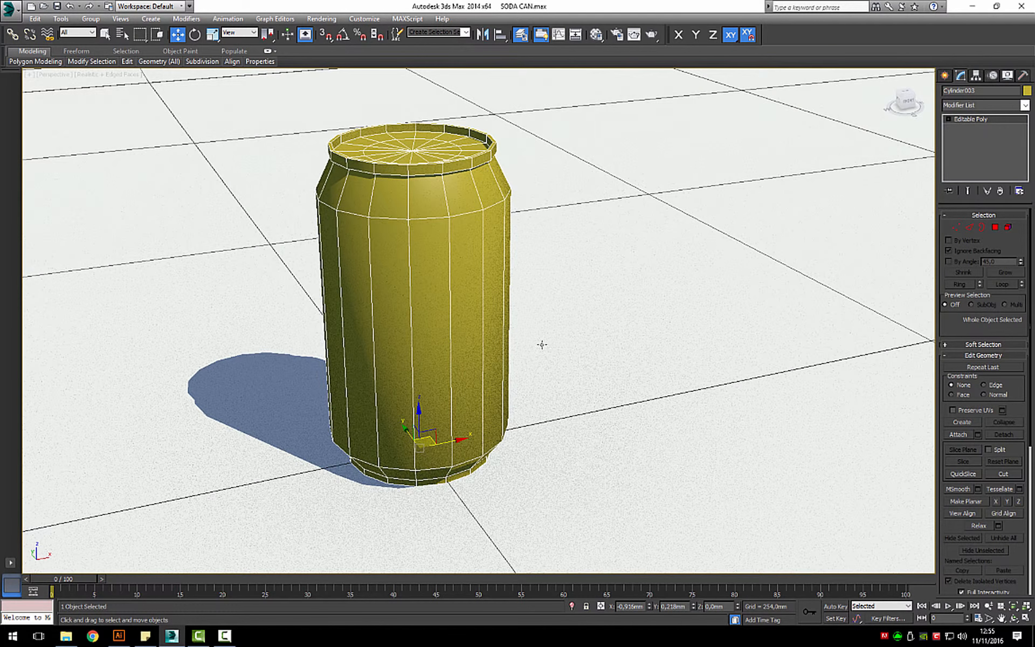
- Render the perspective view of the can and examine its top rim up close in the rendered image
middle_click_drag(542, 345, 599, 368, "alt")
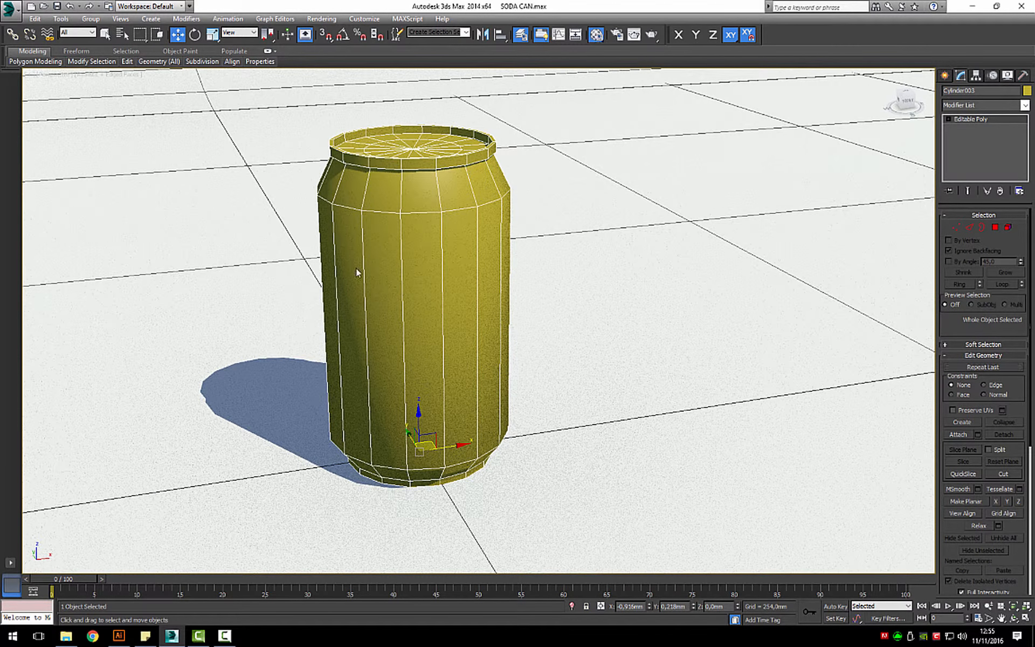
left_click(651, 34)
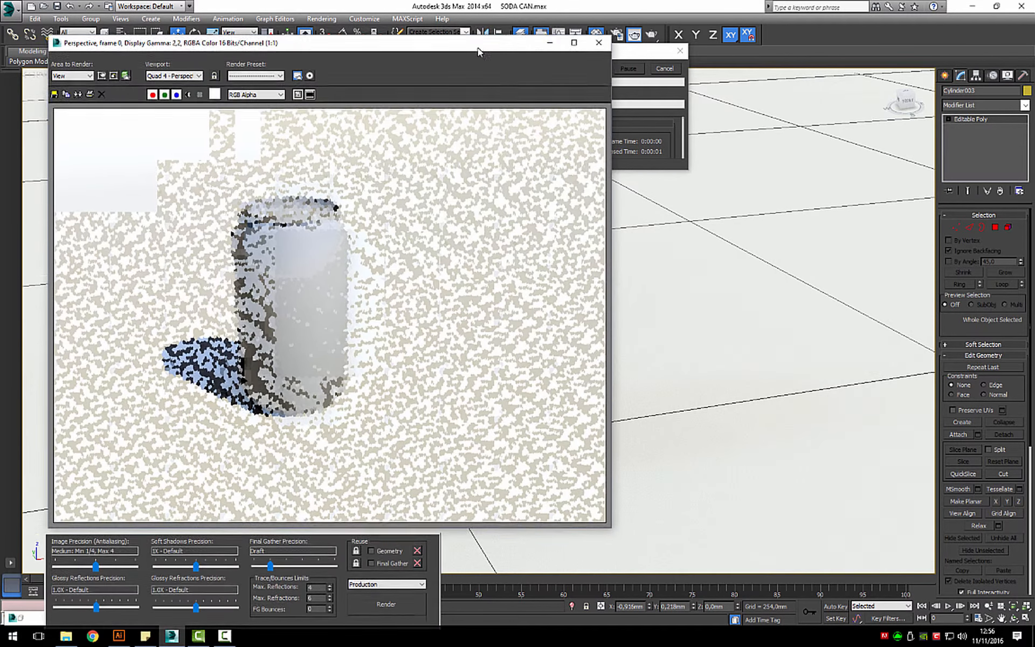
left_click_drag(478, 52, 461, 43)
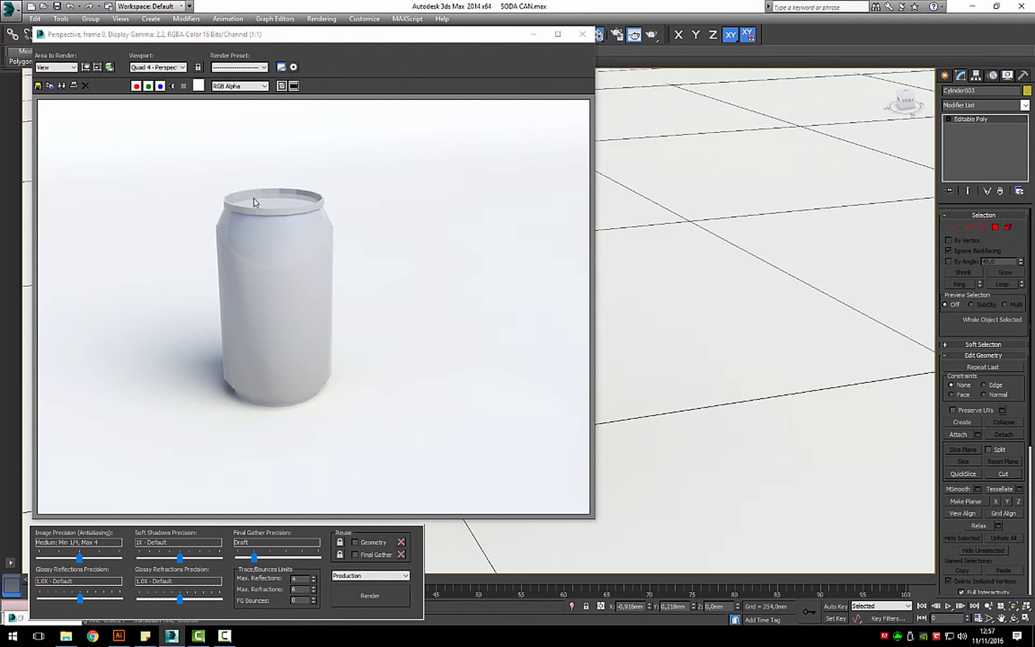
scroll(295, 187, "up", 2)
scroll(280, 195, "down", 1)
scroll(270, 198, "up", 1)
scroll(270, 197, "down", 2)
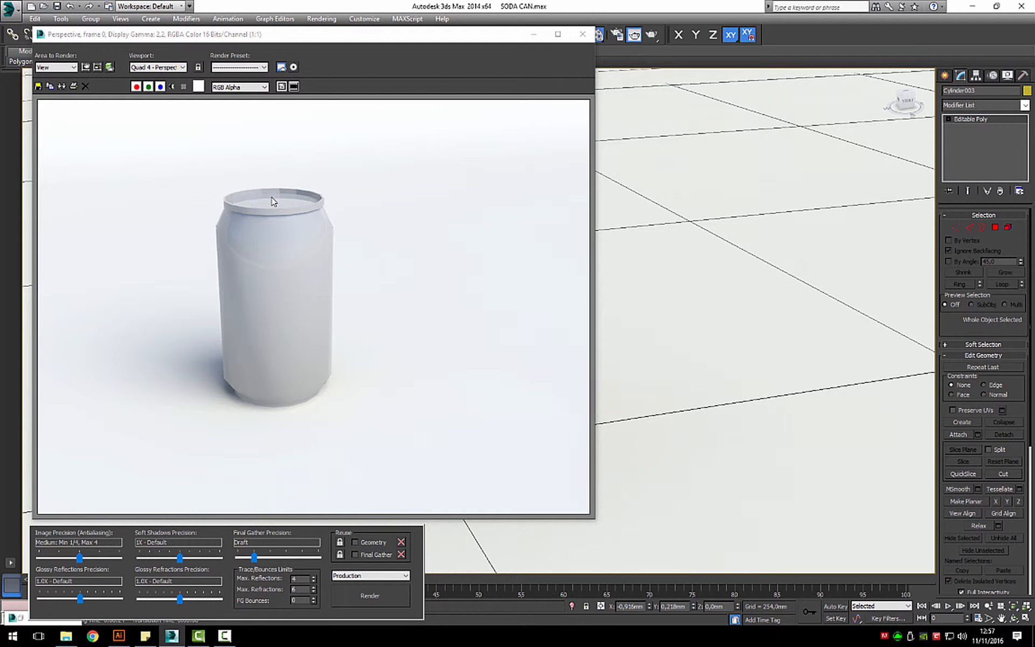
scroll(274, 199, "up", 1)
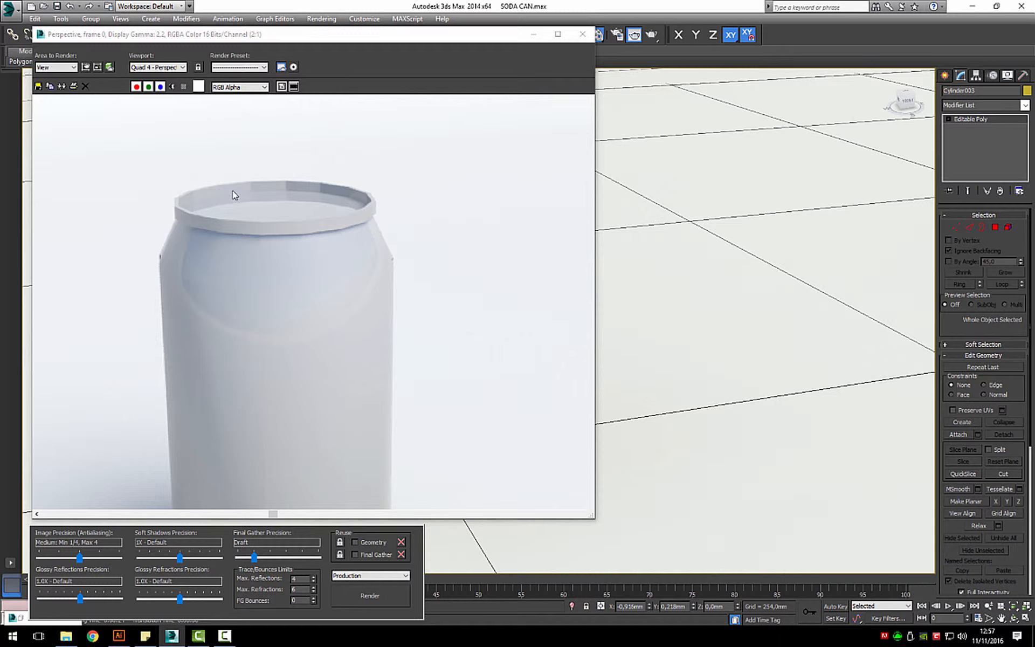
left_click(583, 34)
- Apply the 01 - Default material to the can and change its type to Autodesk Wall Paint
key("m")
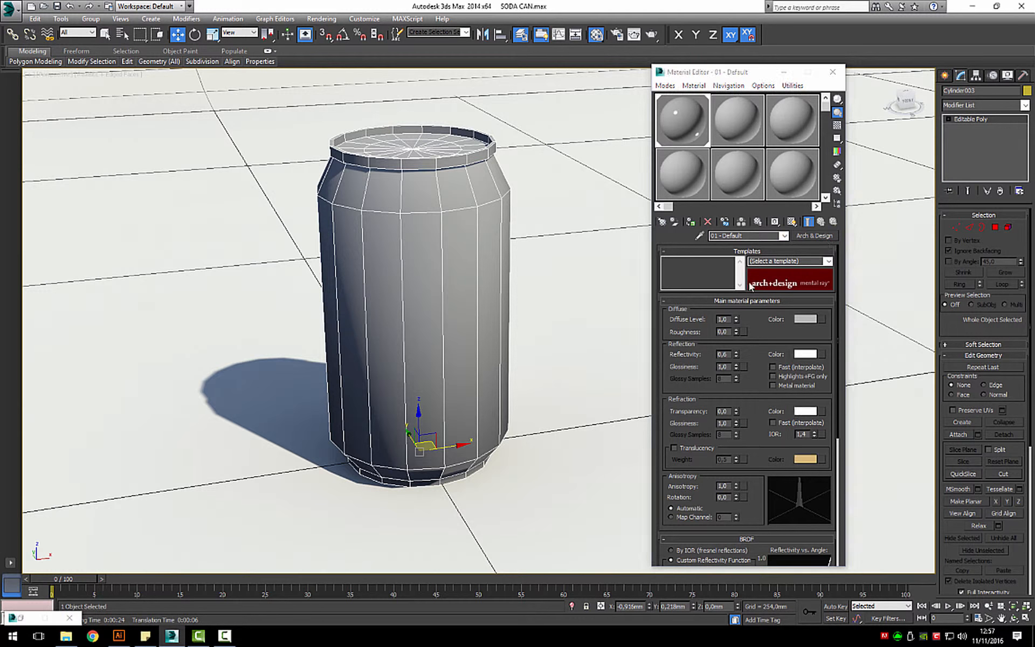
left_click_drag(23, 159, 128, 112)
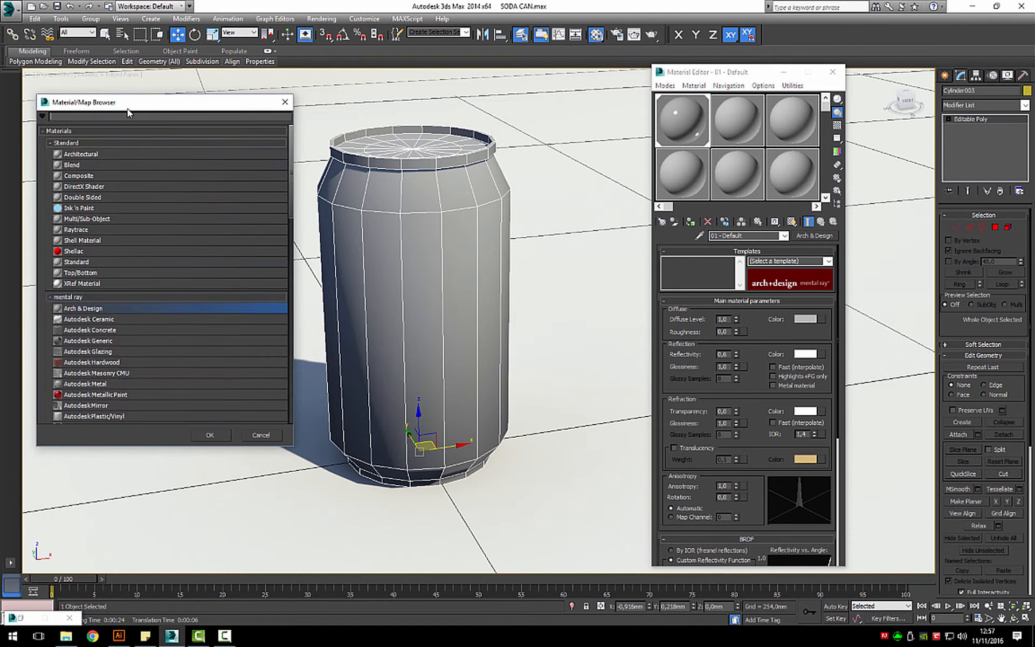
left_click(112, 406)
scroll(153, 383, "down", 3)
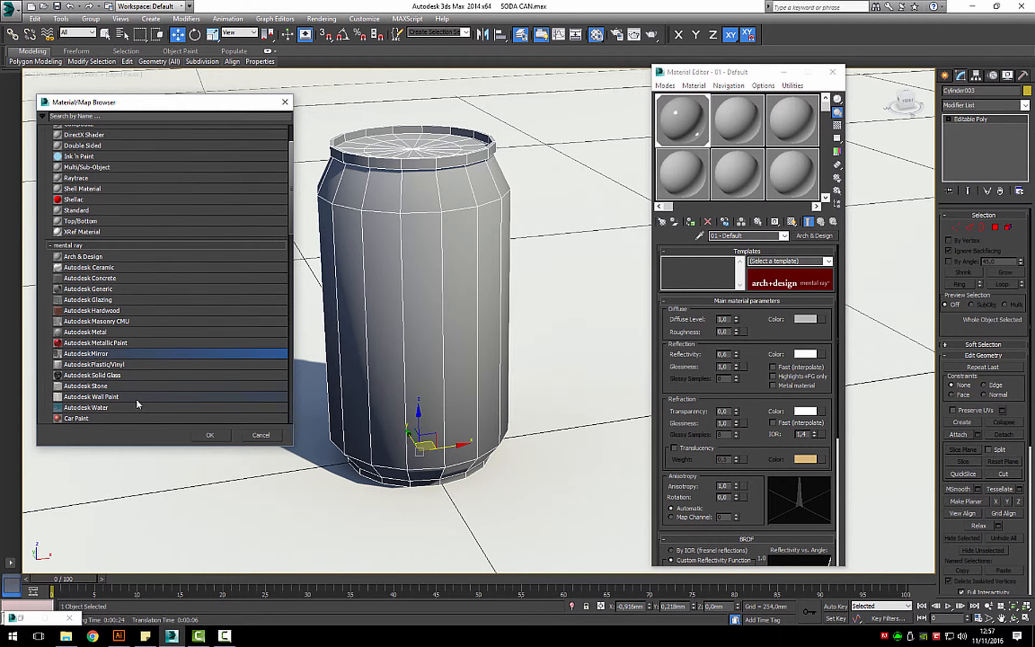
double_click(116, 398)
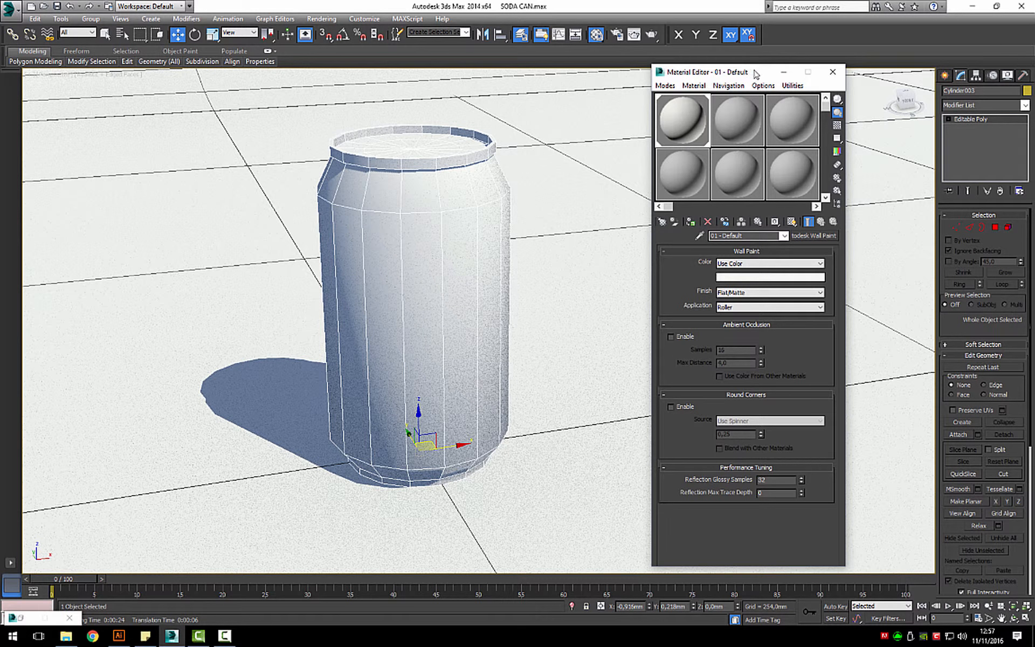
left_click_drag(755, 74, 0, 92)
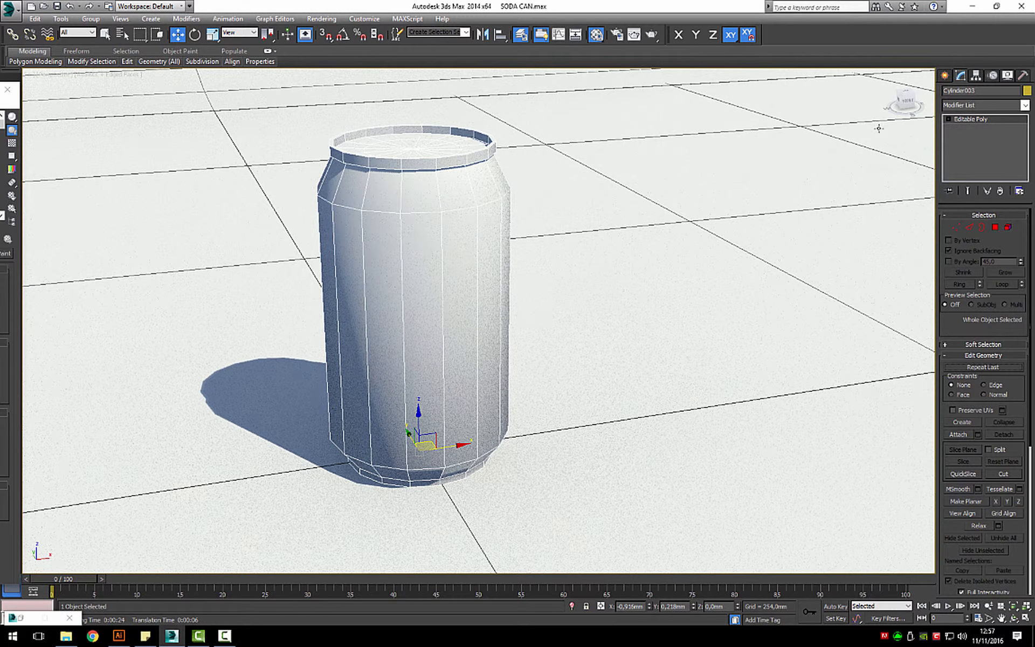
- Create a sphere with a radius of about 56 mm beside the can and render the perspective view
left_click(944, 75)
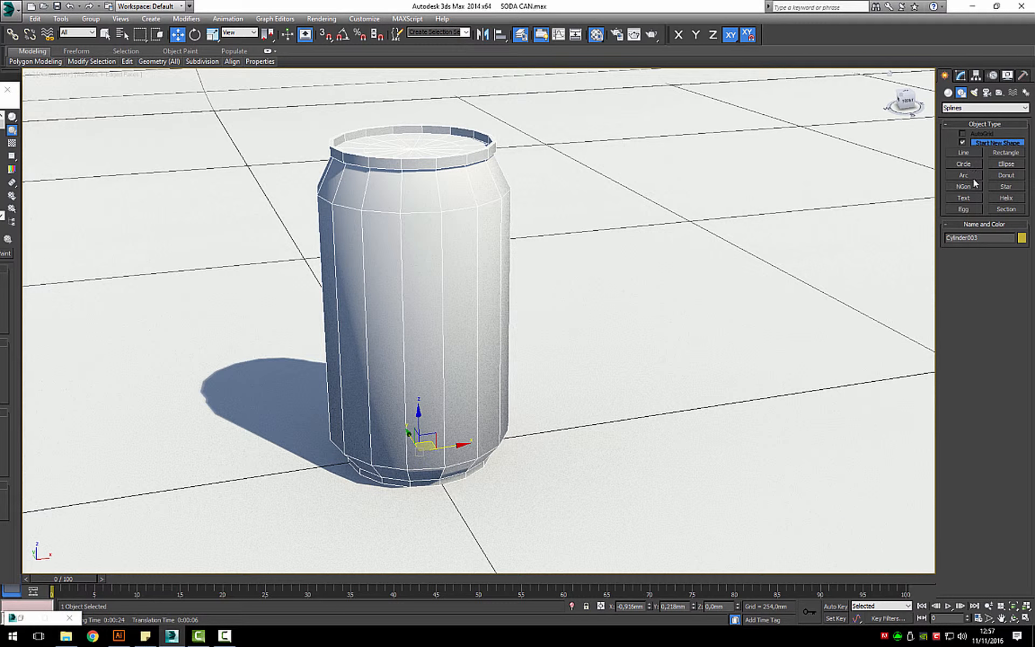
left_click(949, 93)
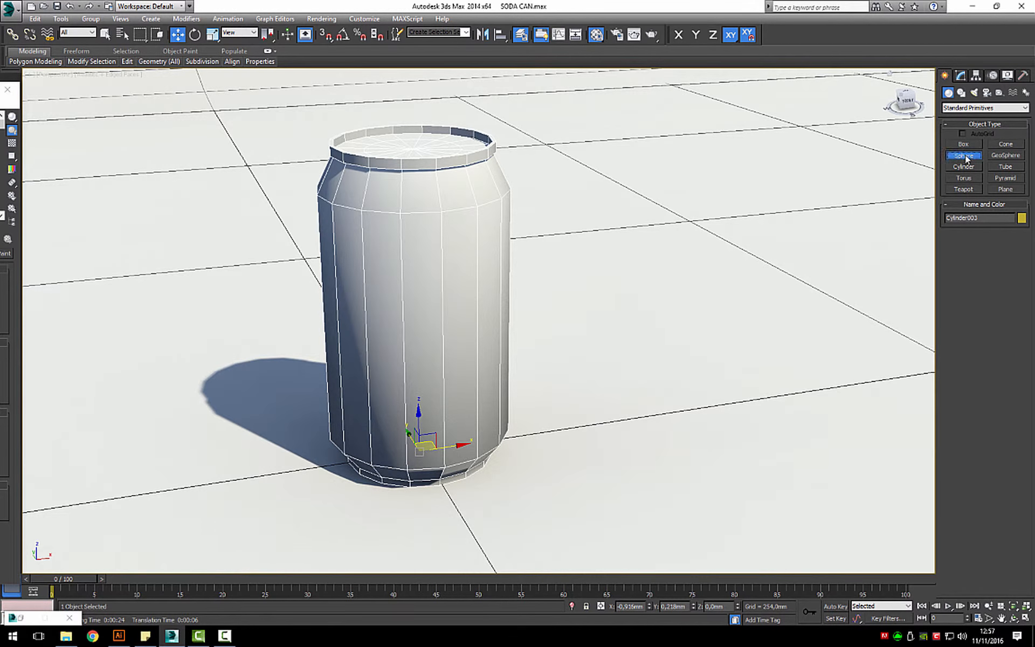
left_click_drag(613, 281, 637, 310)
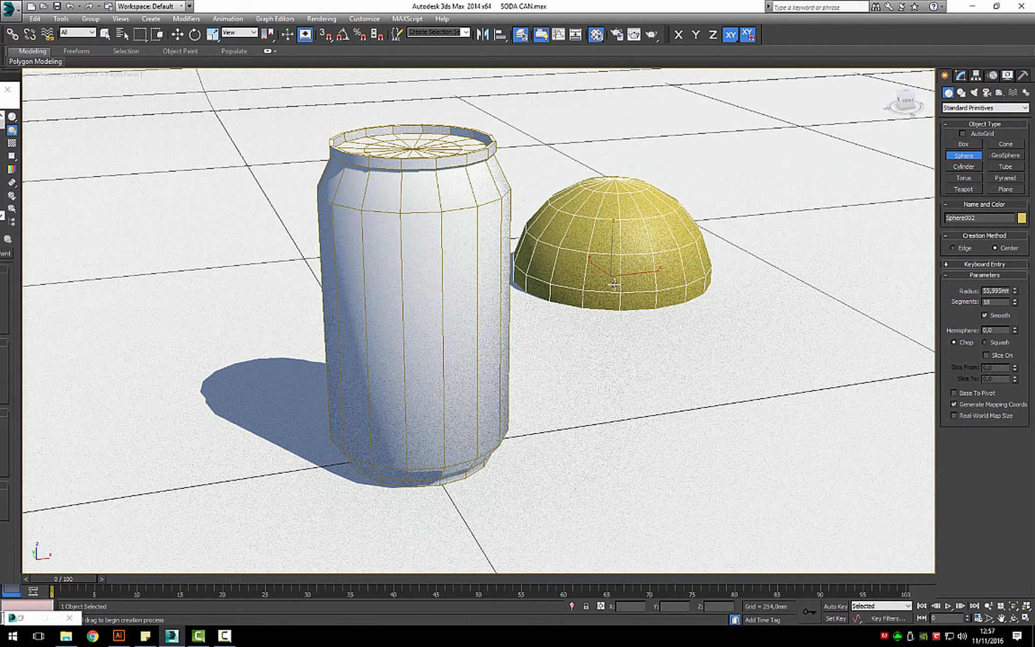
left_click(651, 36)
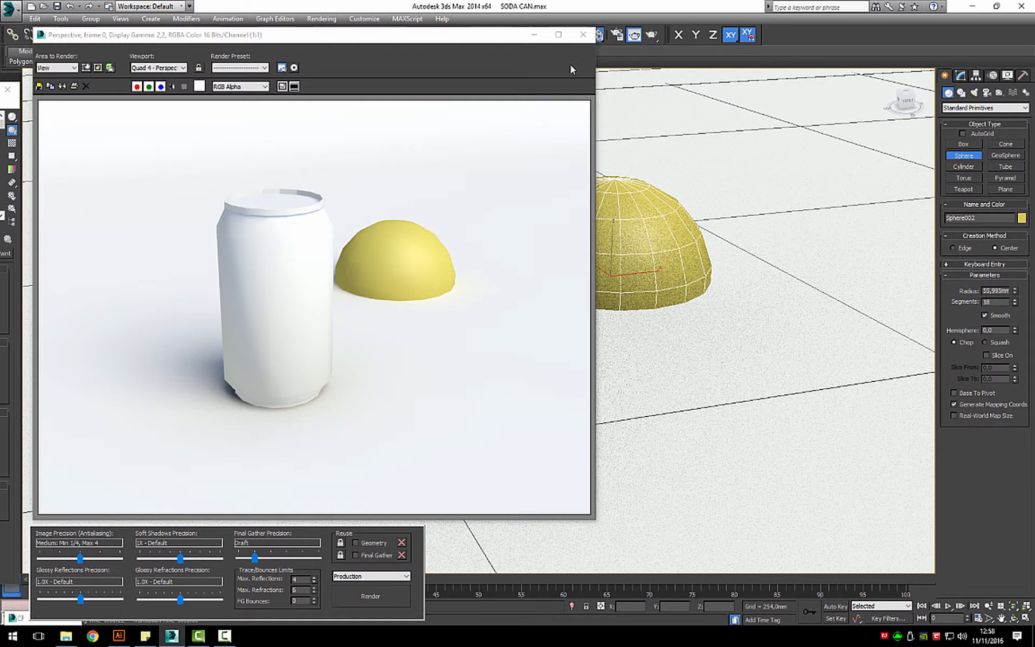
left_click(583, 35)
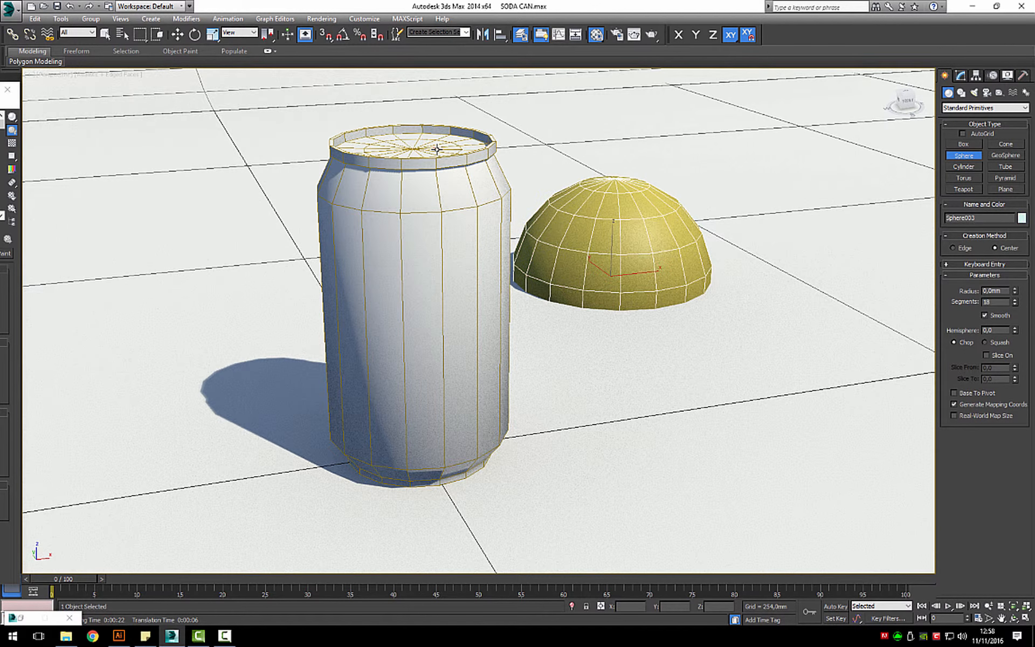
- Apply a Smooth modifier to the can and enable Auto Smooth
left_click(105, 34)
left_click(411, 175)
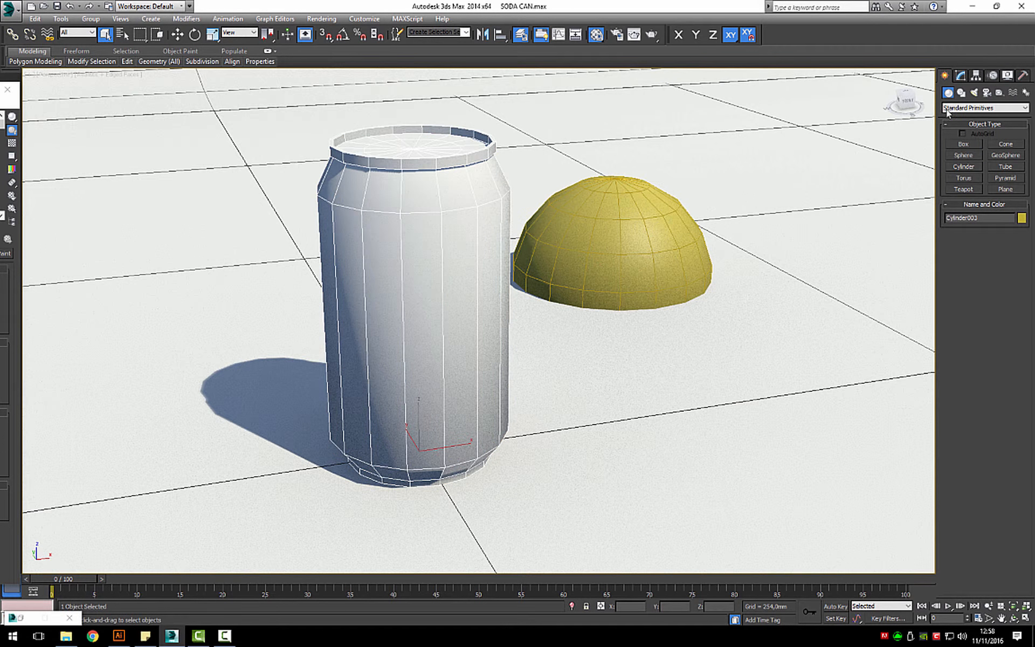
left_click(960, 75)
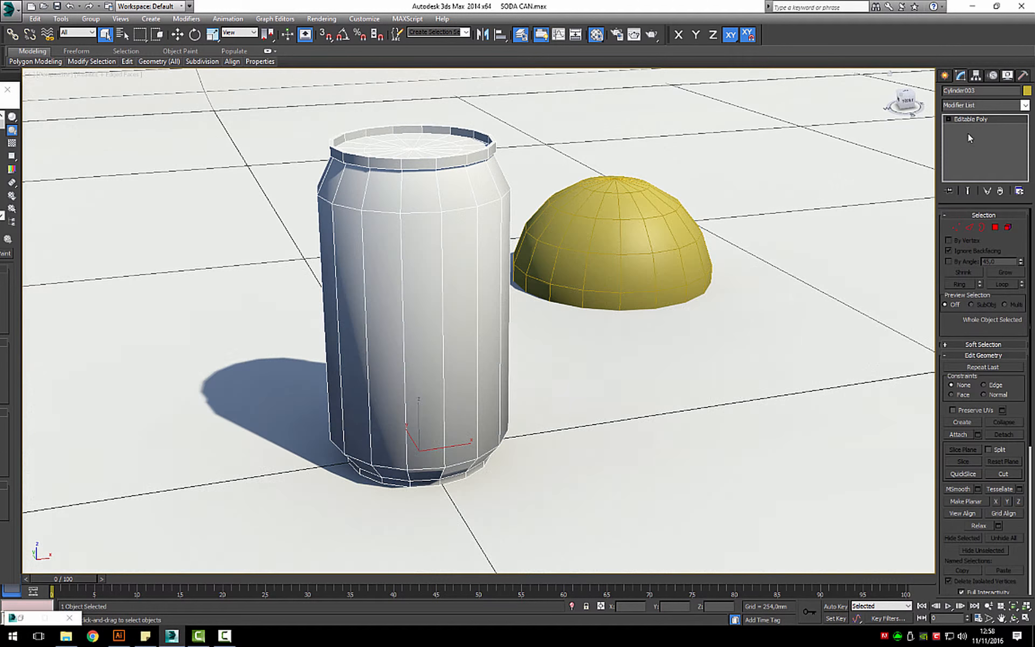
left_click(980, 106)
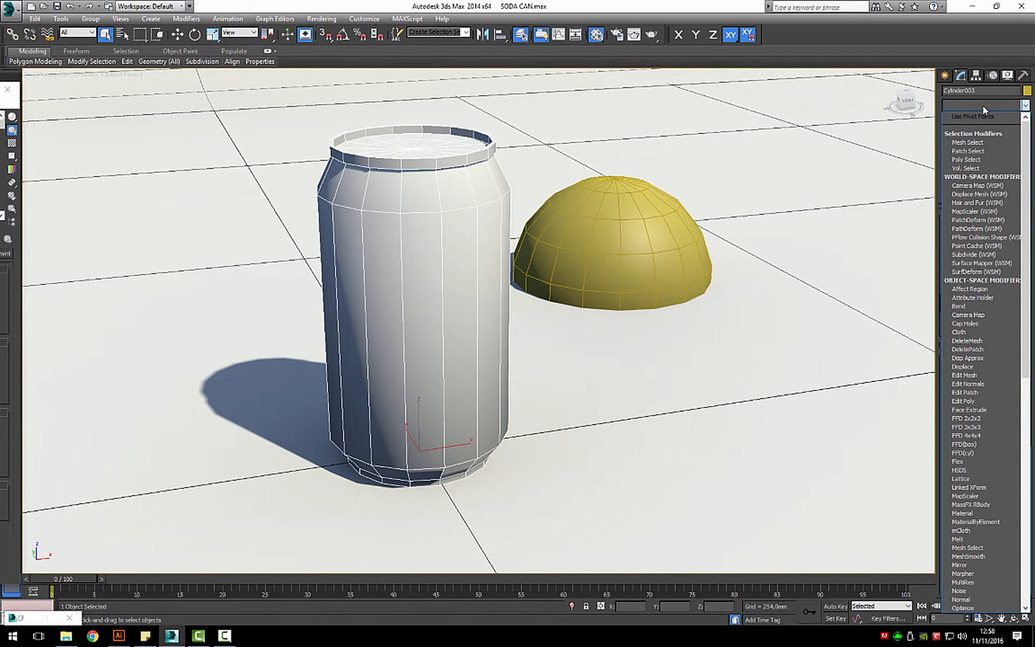
scroll(987, 227, "down", 15)
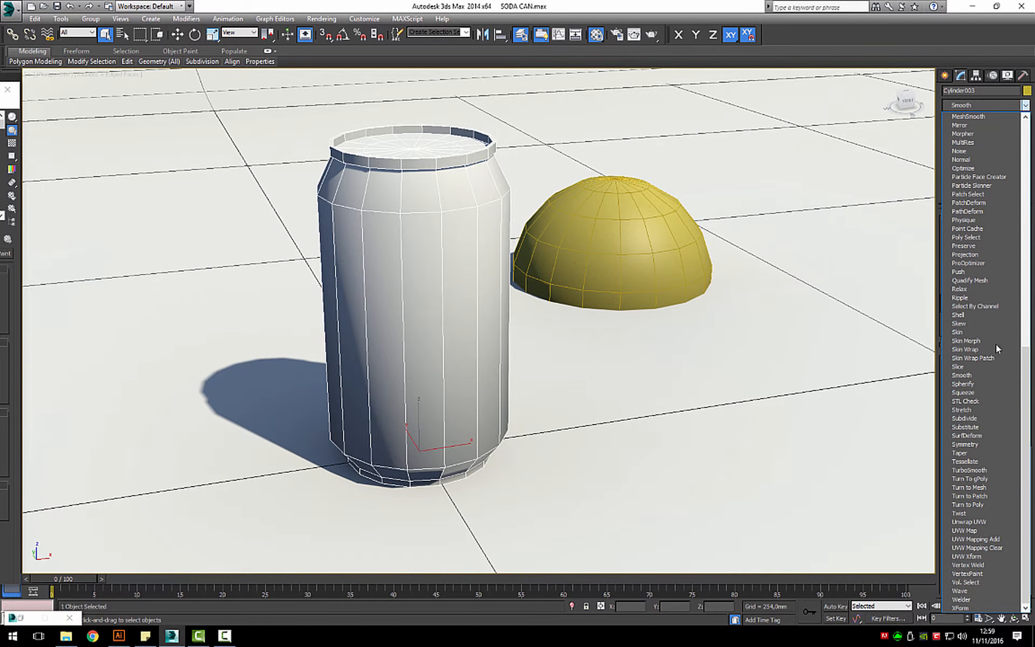
left_click(965, 375)
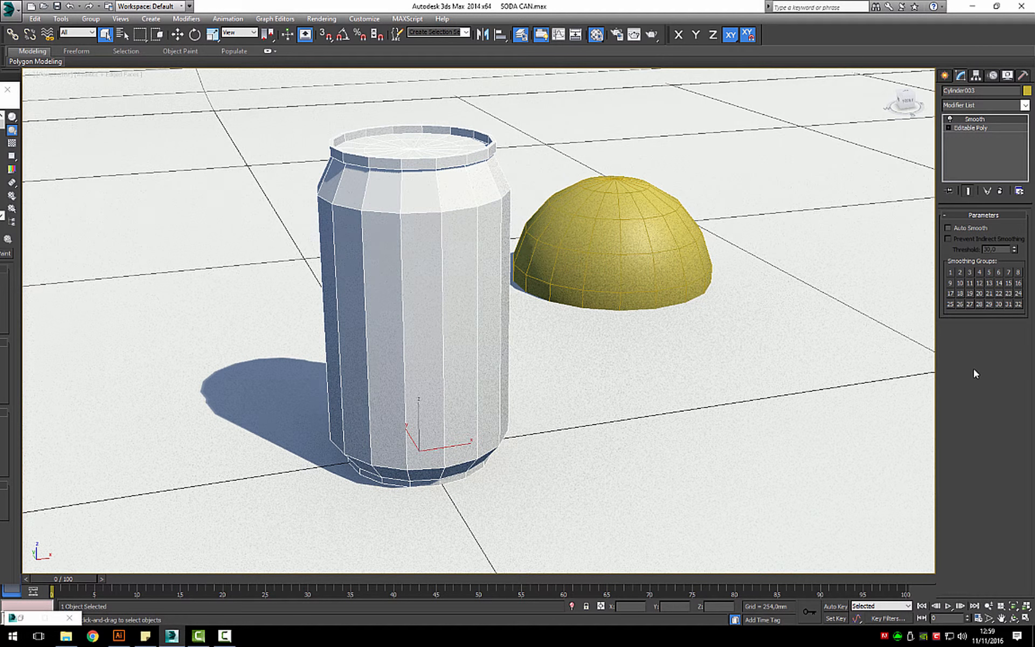
left_click(949, 227)
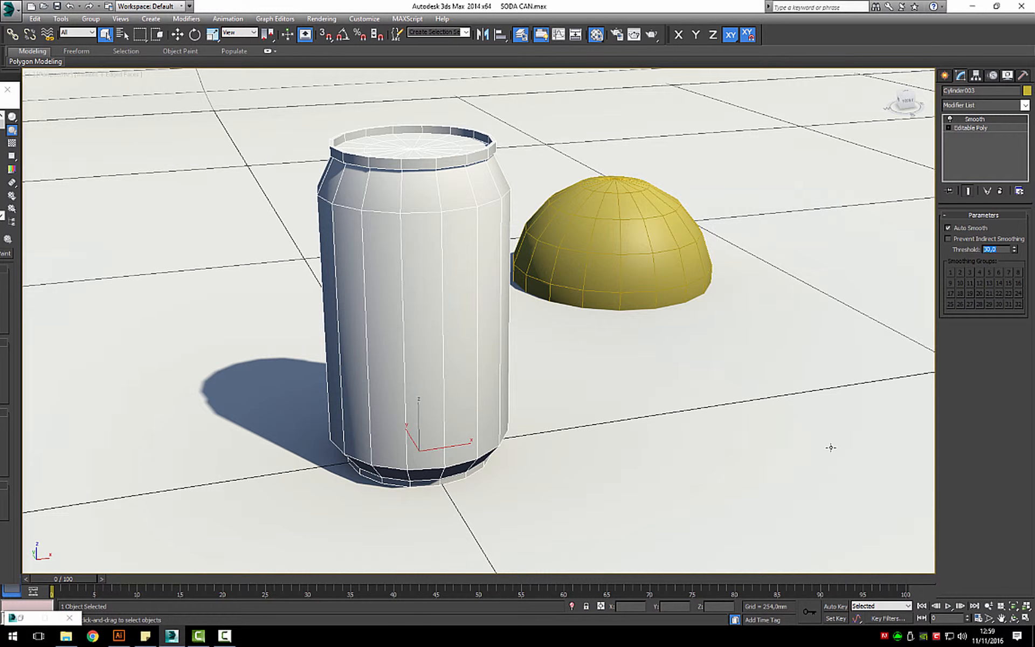
- Render the perspective view and examine the shading of the smoothed can up close
left_click(651, 34)
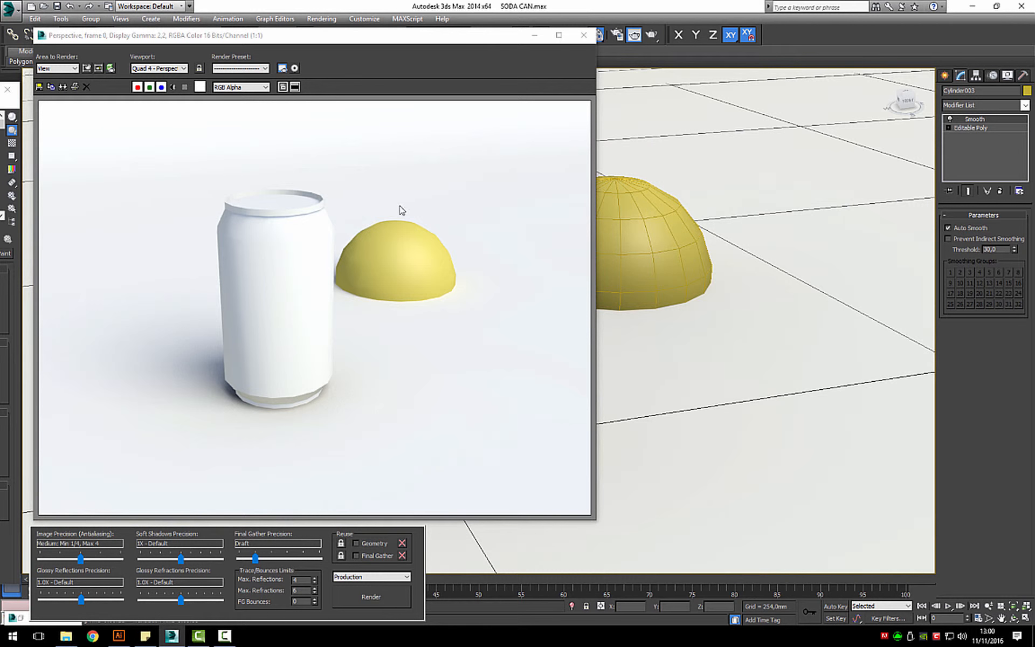
scroll(258, 205, "up", 2)
scroll(217, 200, "down", 1)
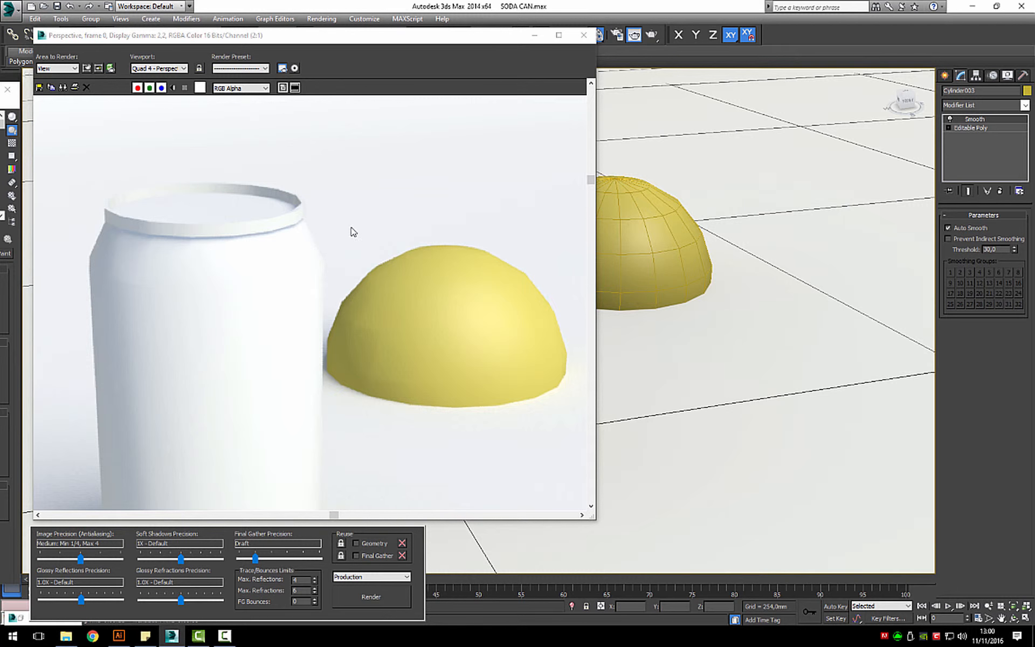
left_click(535, 35)
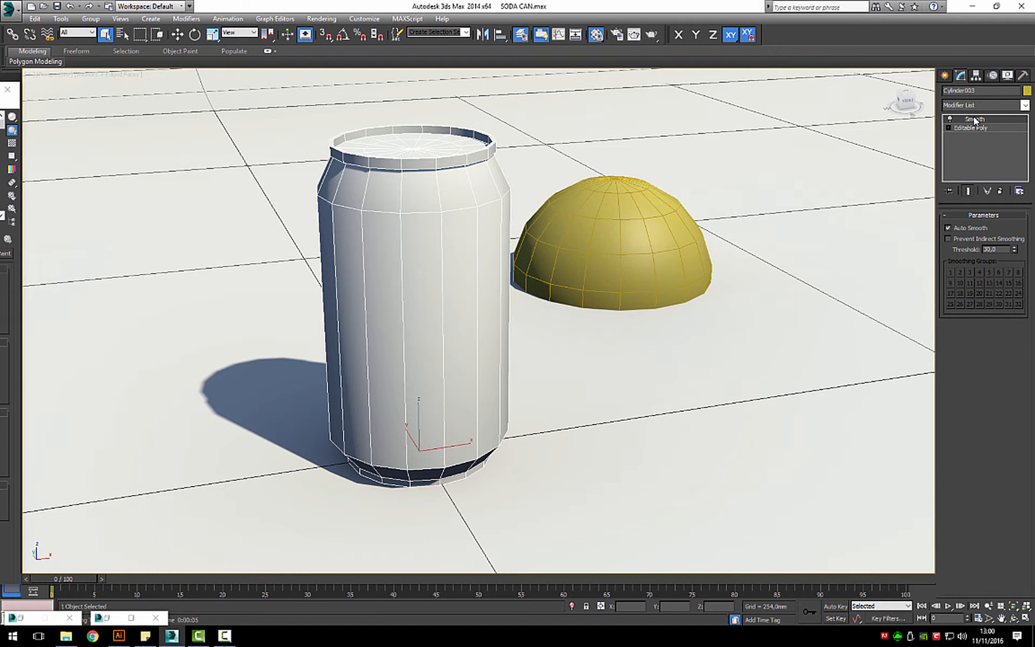
- Raise the sphere along Z to about 54 mm and set its segments to 32
left_click(639, 250)
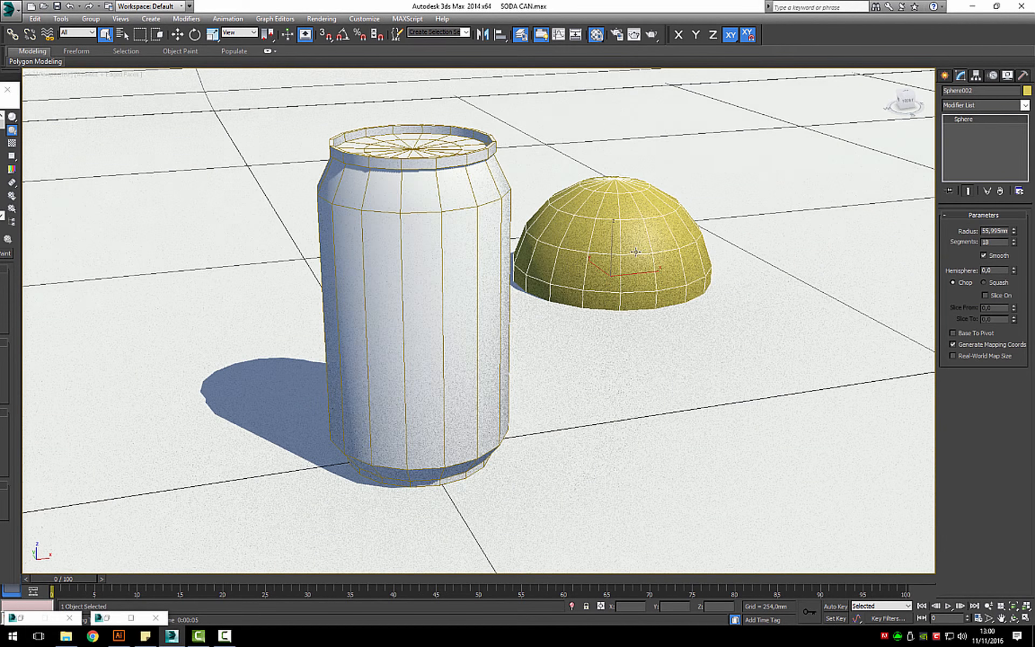
left_click(177, 34)
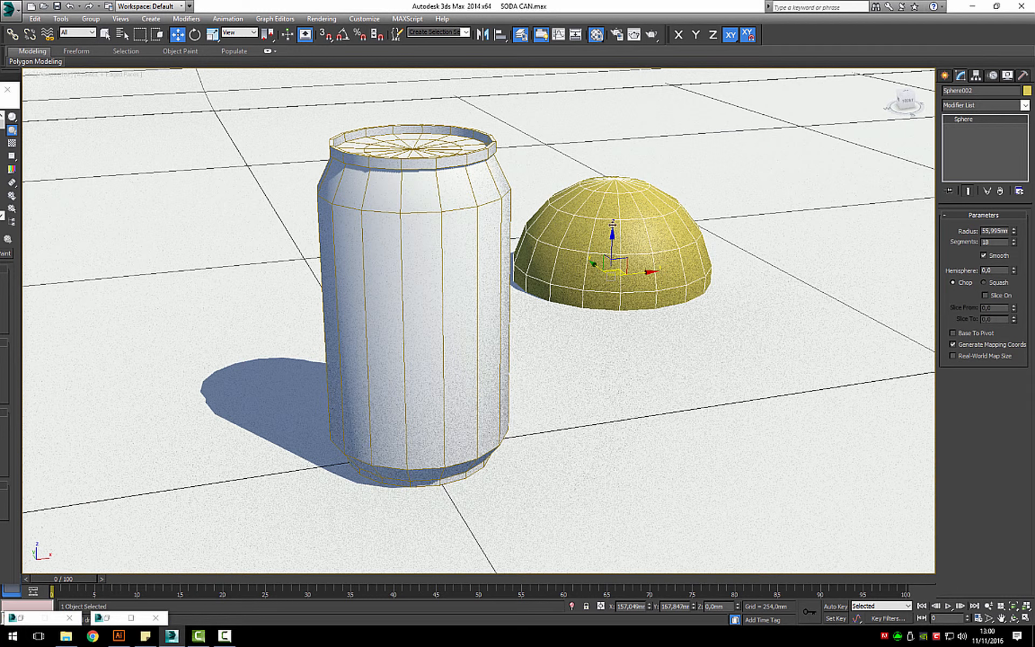
left_click_drag(615, 243, 623, 141)
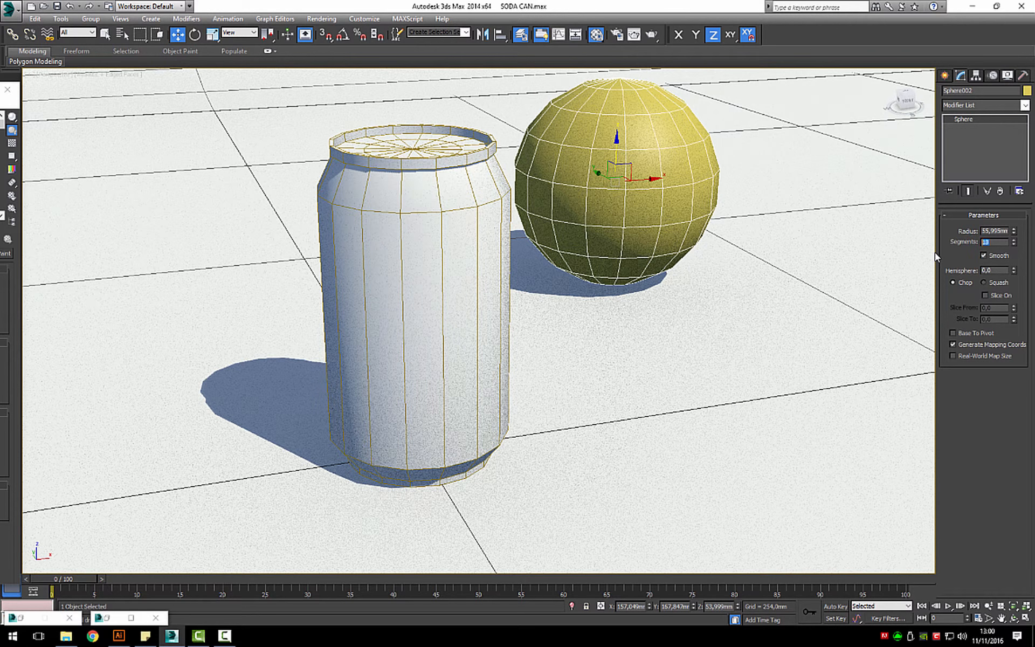
type("32")
key("Return")
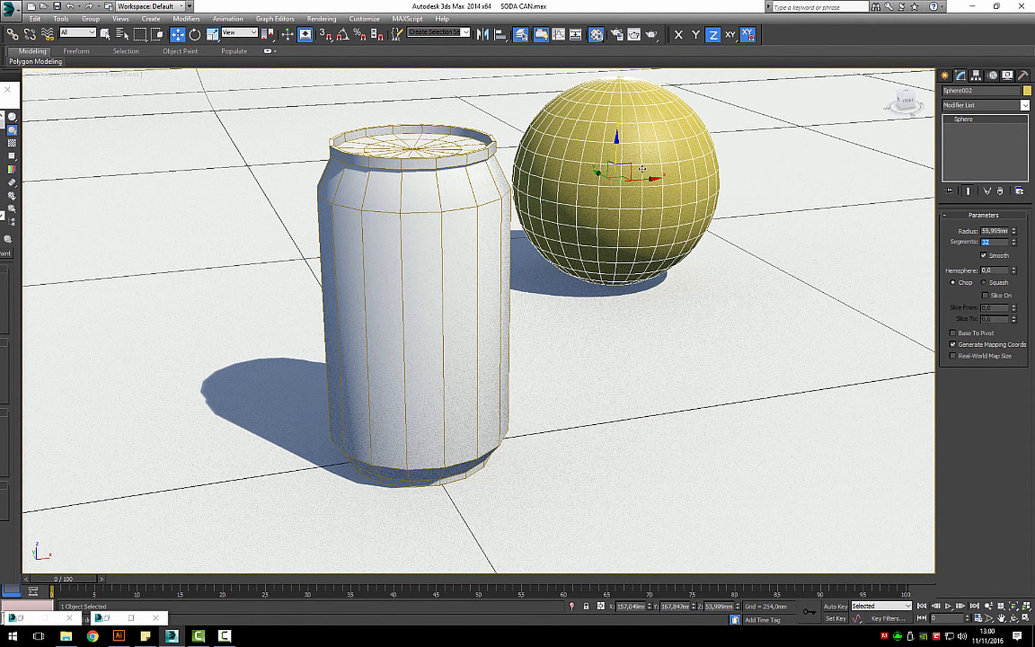
- Render the can and sphere, and clone the rendered frame into a separate window for comparison
left_click(650, 32)
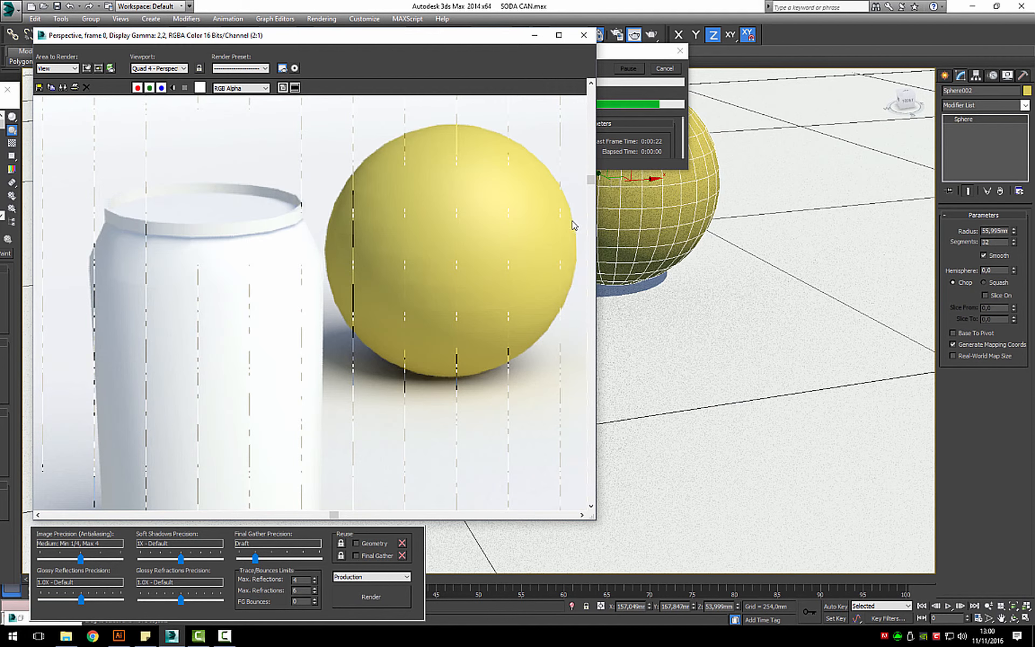
left_click_drag(422, 29, 620, 56)
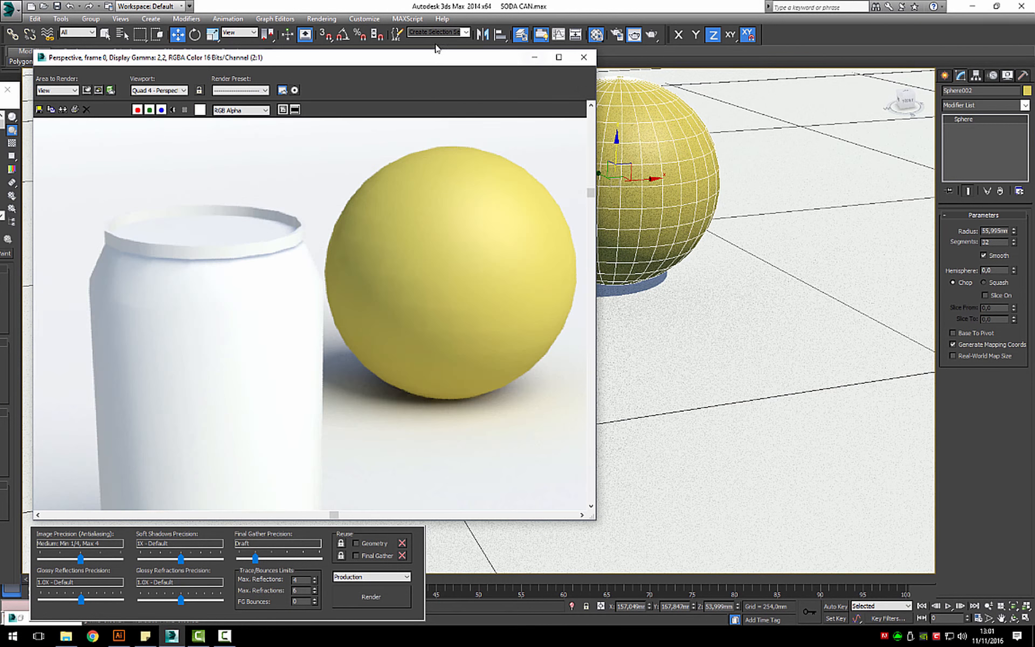
left_click_drag(426, 60, 541, 52)
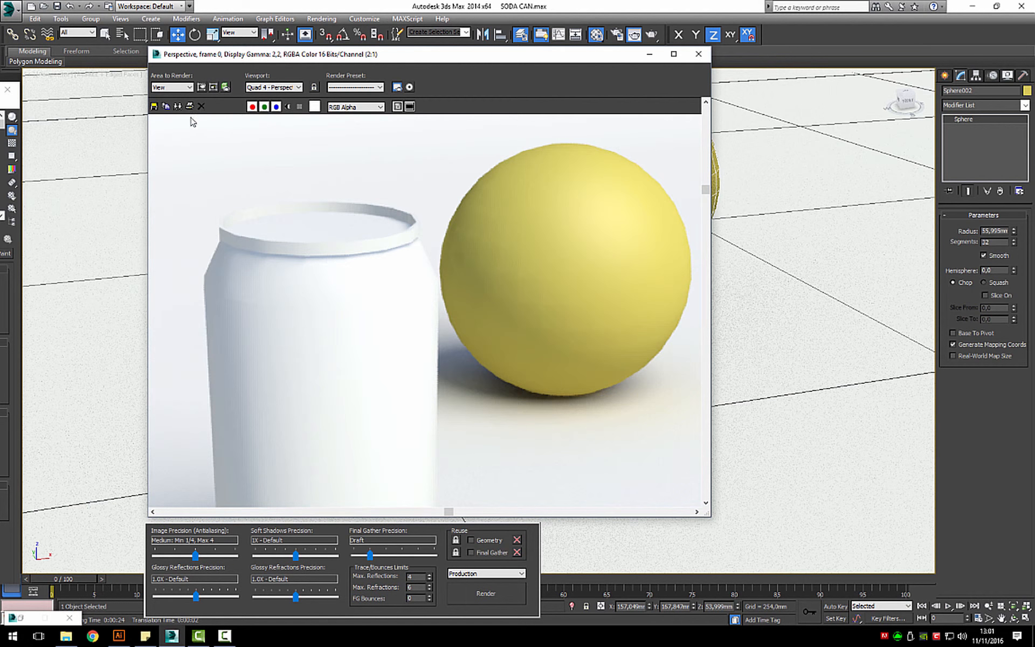
left_click(166, 106)
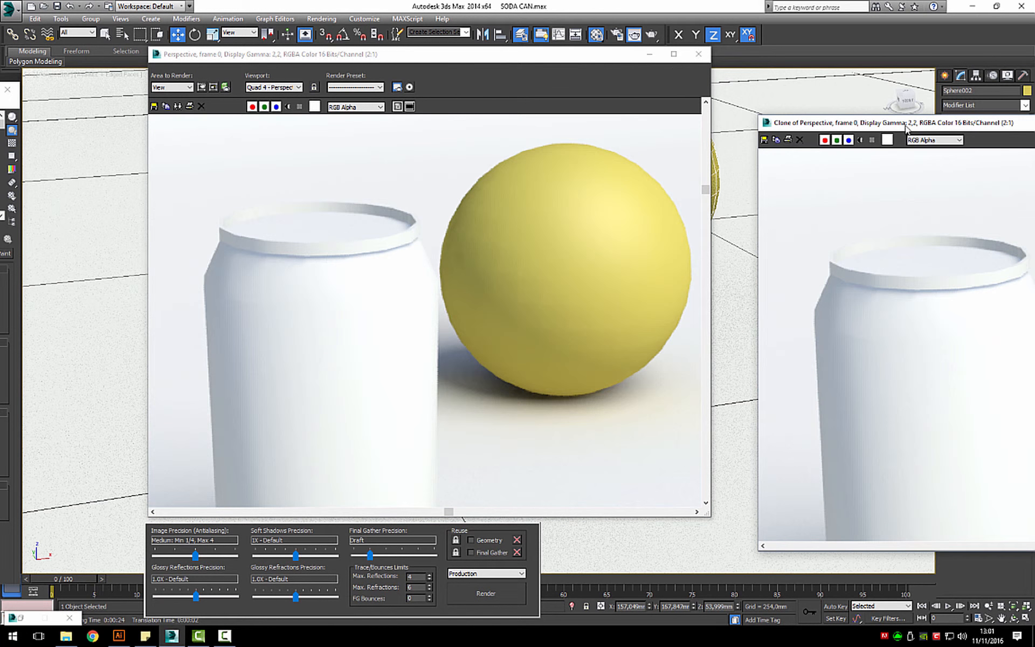
left_click_drag(905, 125, 0, 83)
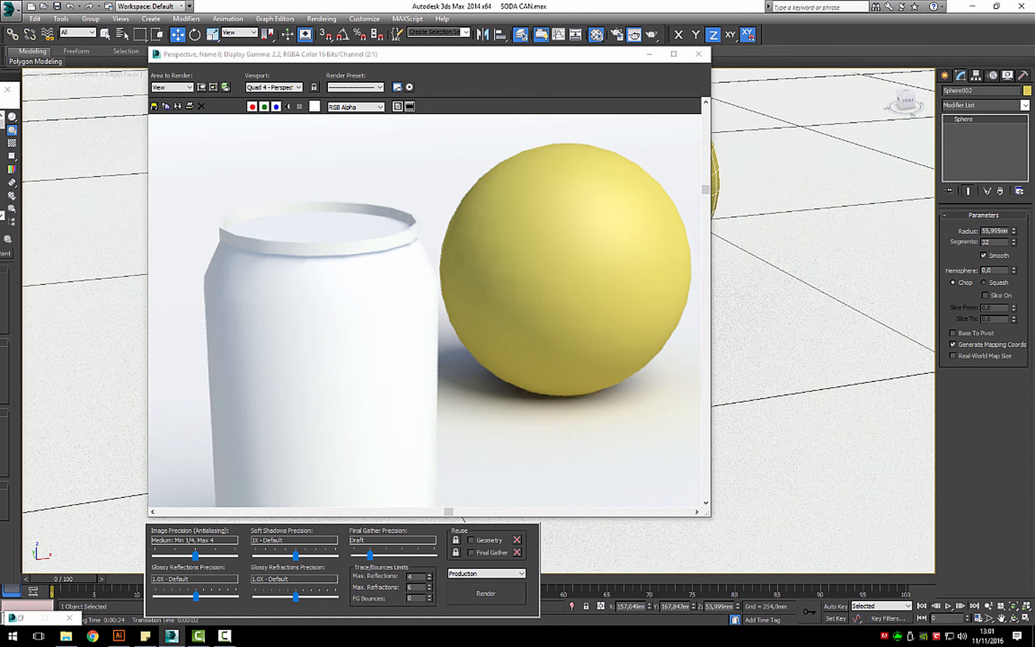
left_click(650, 56)
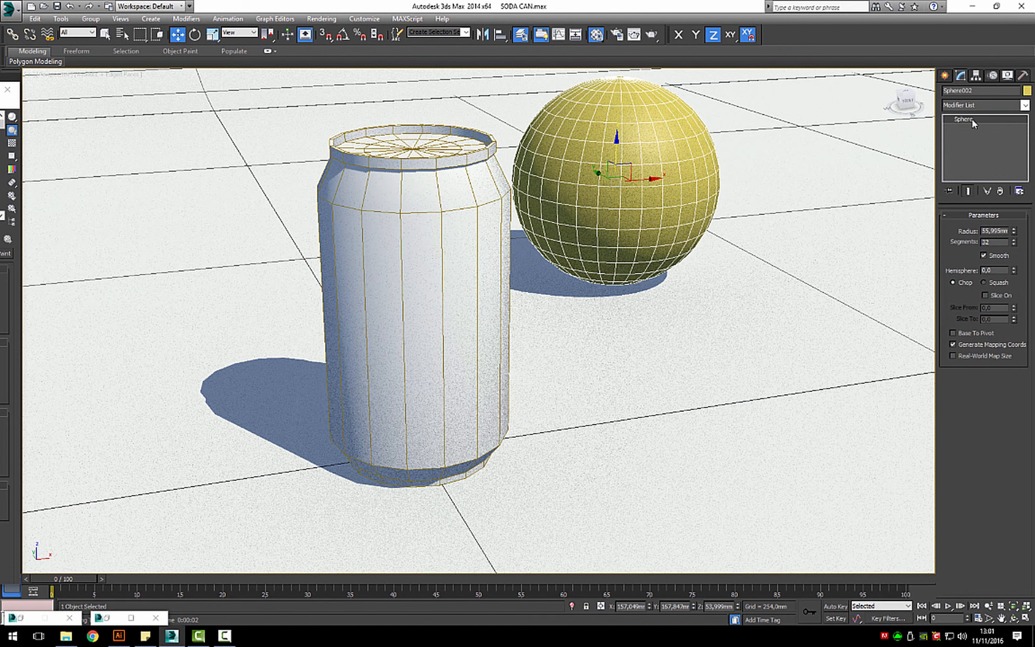
- Apply a Smooth modifier to the sphere, leaving Auto Smooth disabled
left_click(982, 107)
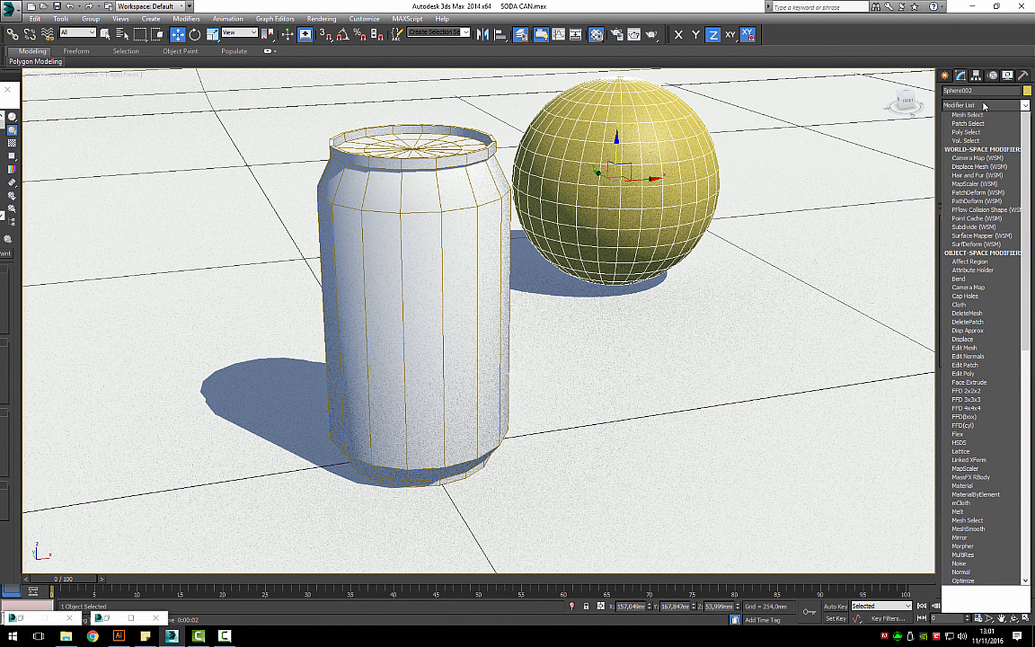
left_click(950, 144)
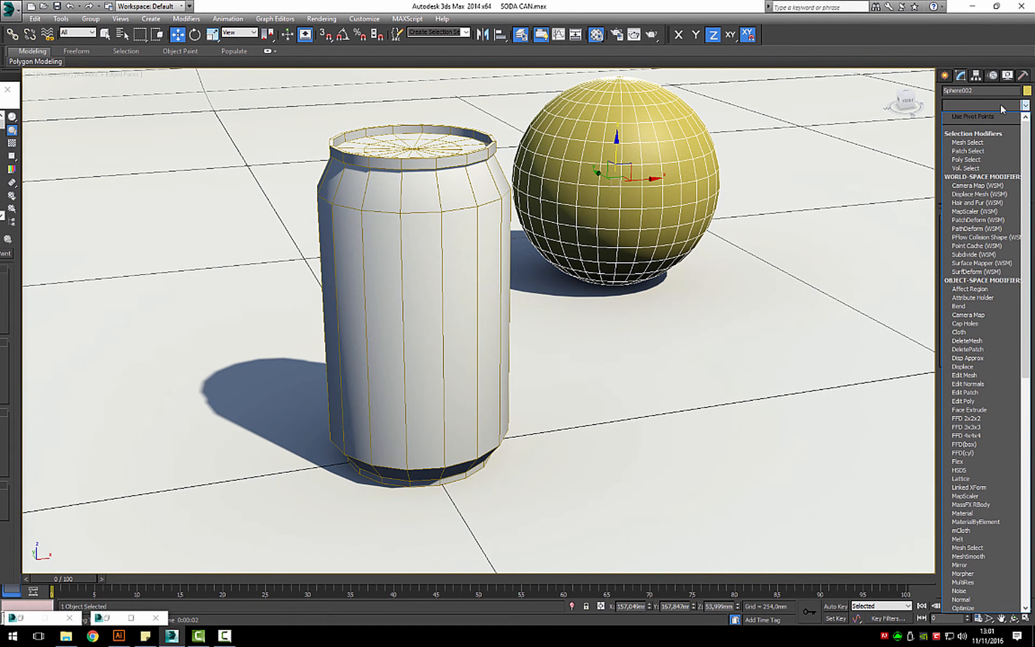
type("sm")
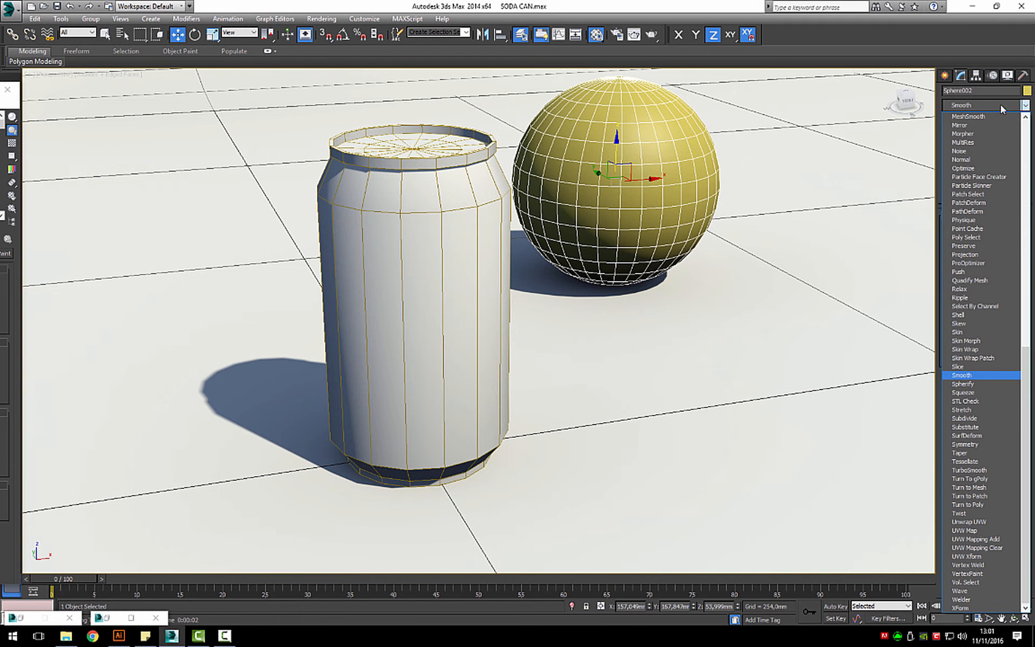
left_click(967, 375)
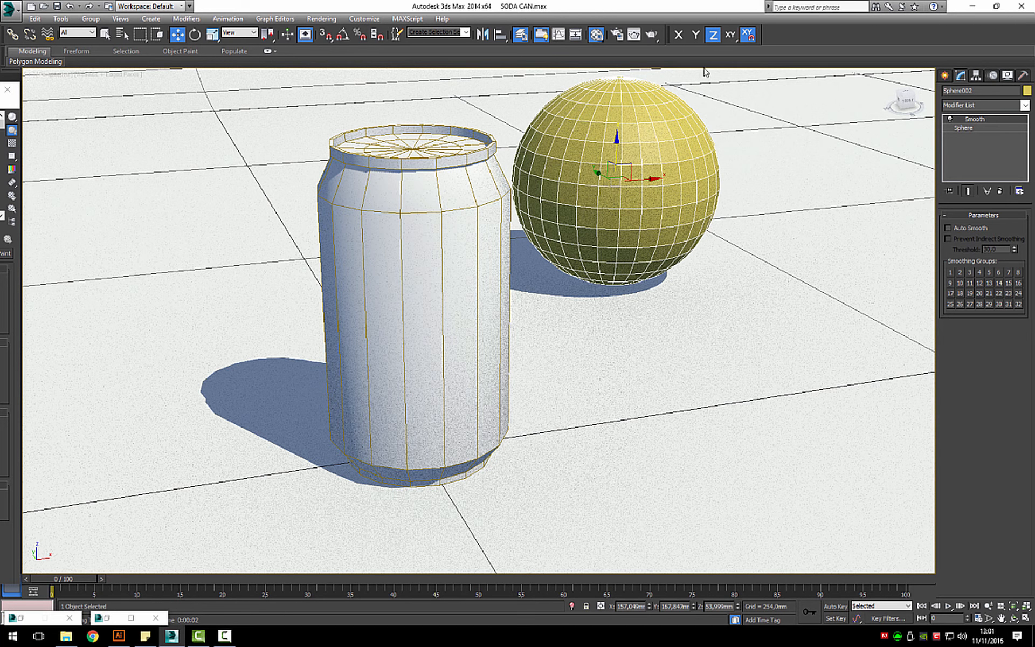
- Render the perspective view to check the sphere's shading, and delete the sphere from the scene
left_click(652, 34)
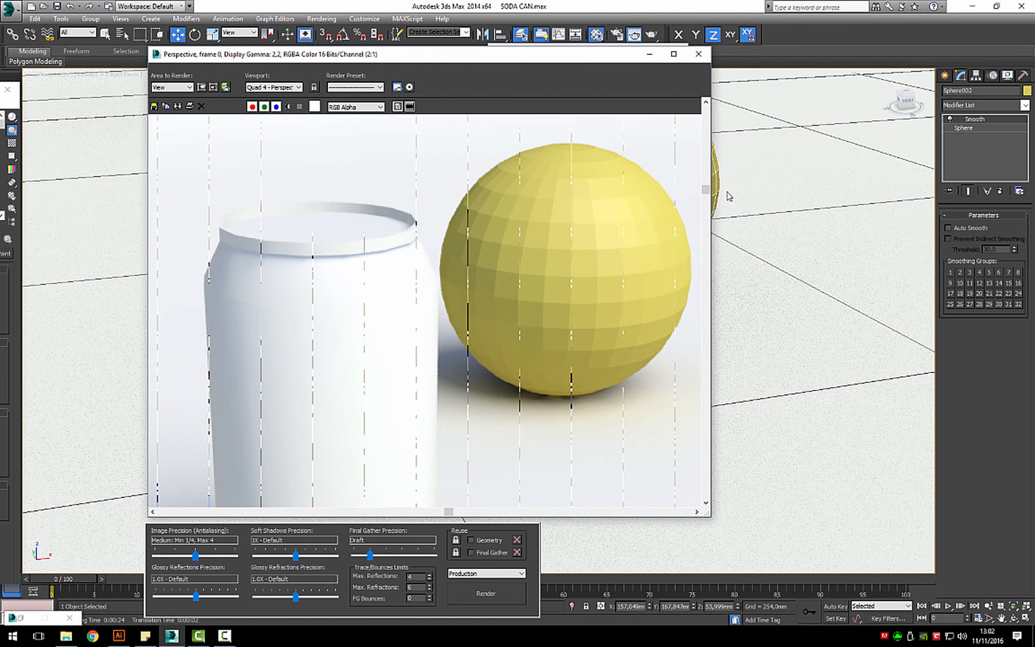
left_click(699, 54)
scroll(542, 282, "down", 2)
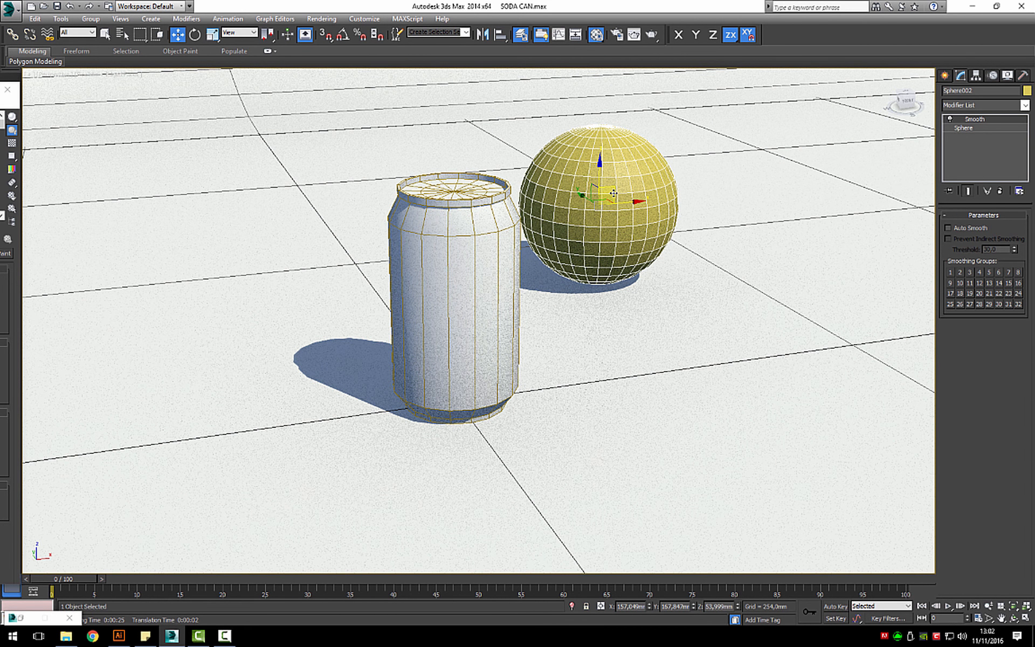
key("Delete")
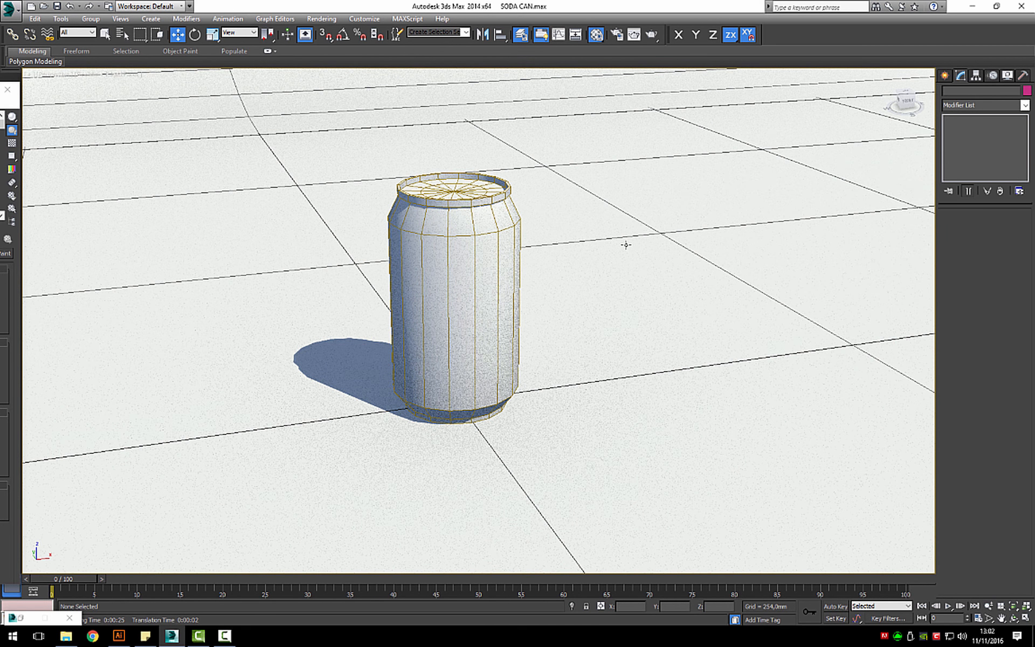